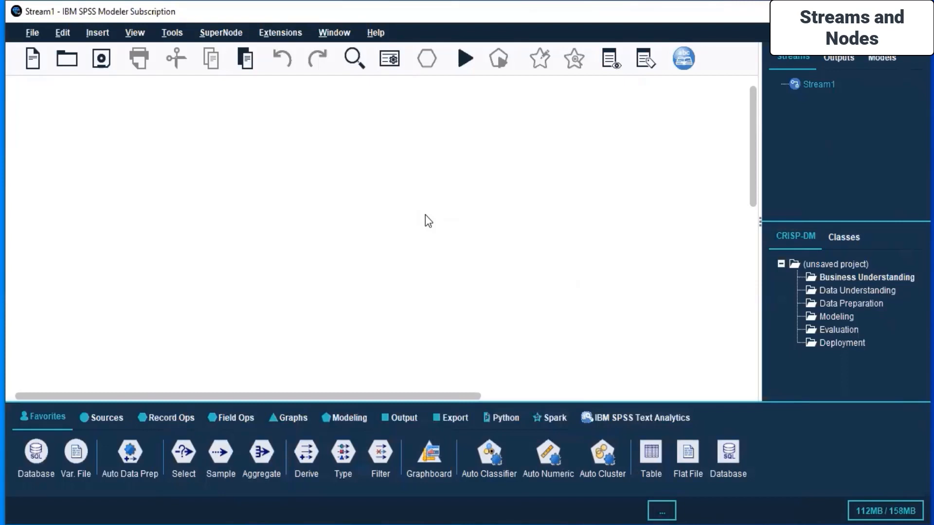
- Add an Excel source node to the stream and set its file type to Excel 2007-2016 (*.xlsx)
click(349, 417)
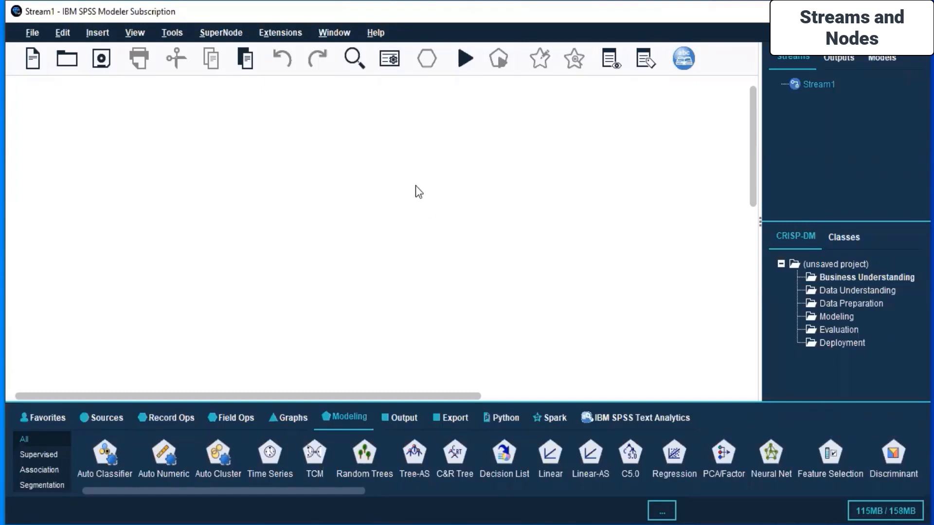
click(106, 418)
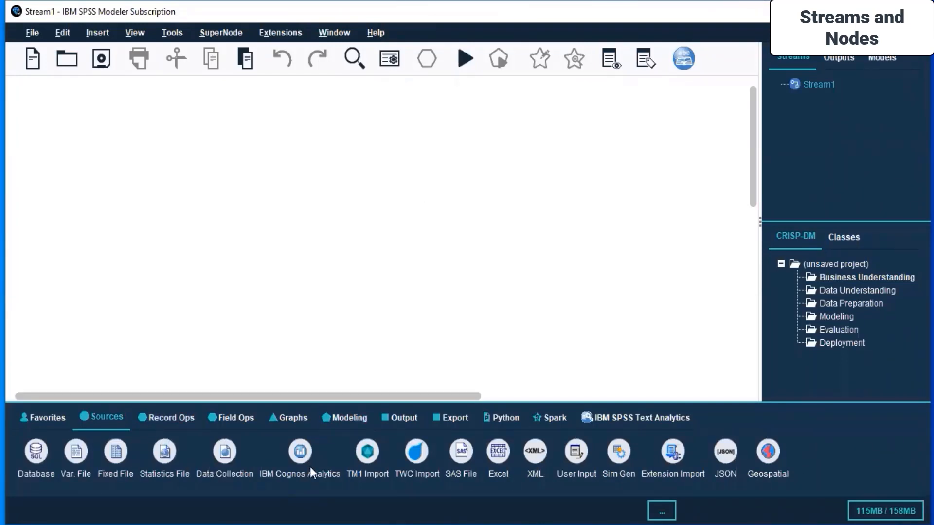
double_click(501, 457)
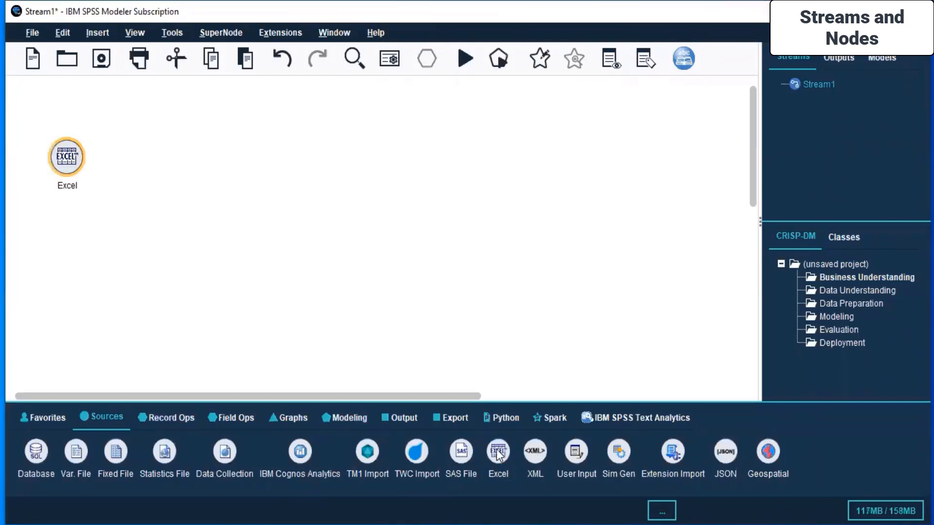
right_click(70, 148)
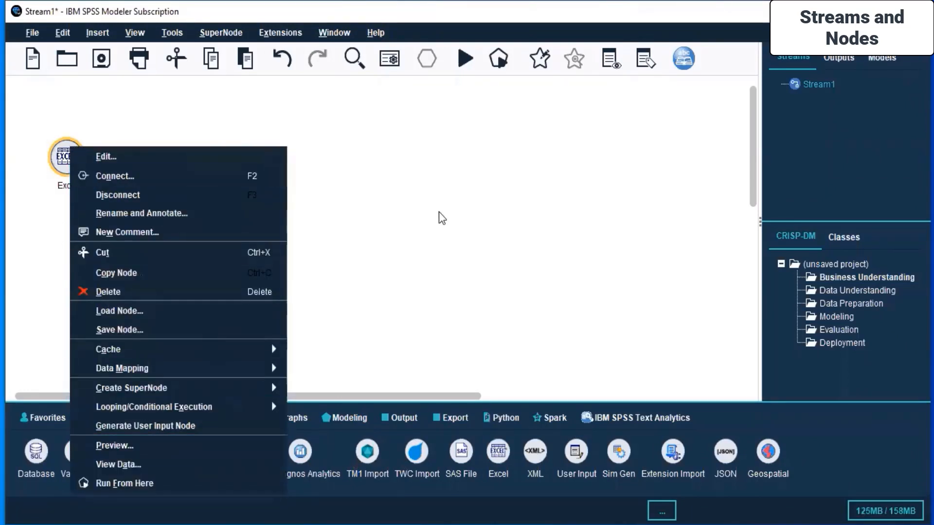
click(199, 159)
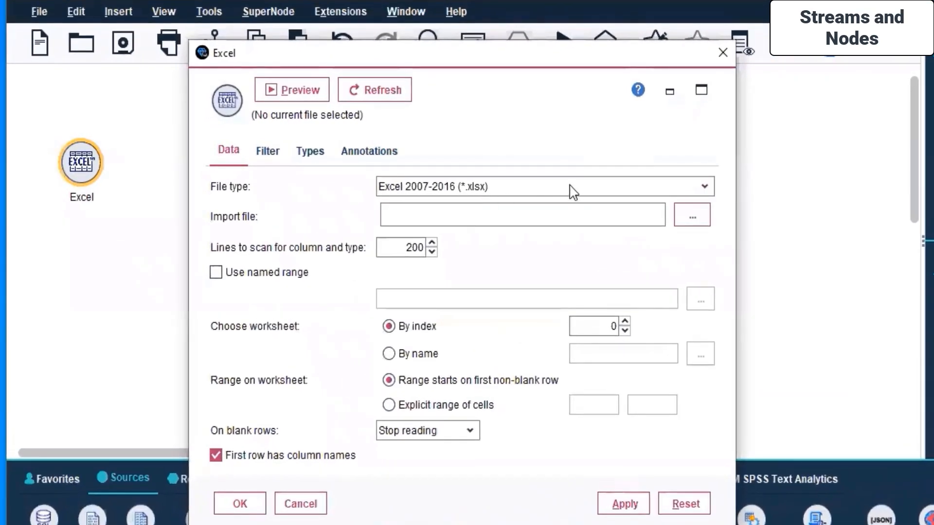
click(573, 192)
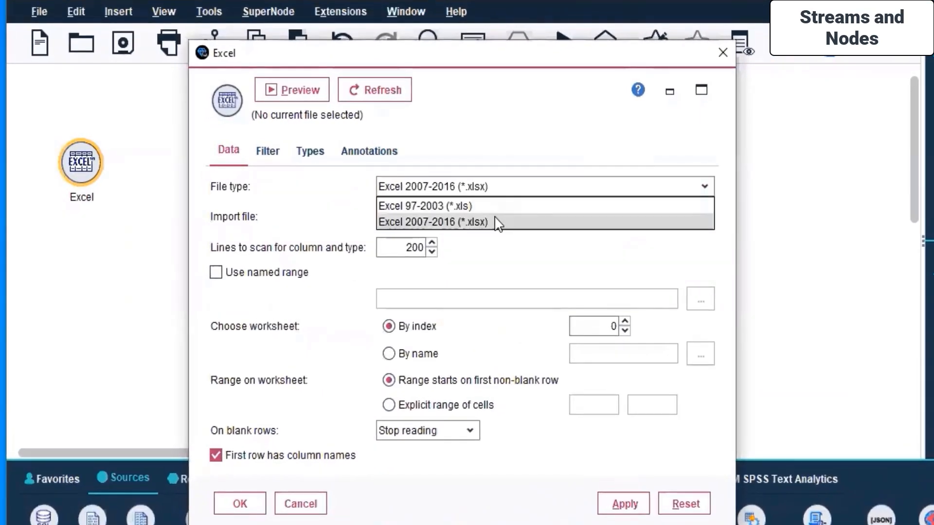
click(497, 222)
- Set the Excel node's import file to socio indicators.xlsx from Power BI and Tableau datasets > Datasets - Tableau and R, and apply it
click(698, 220)
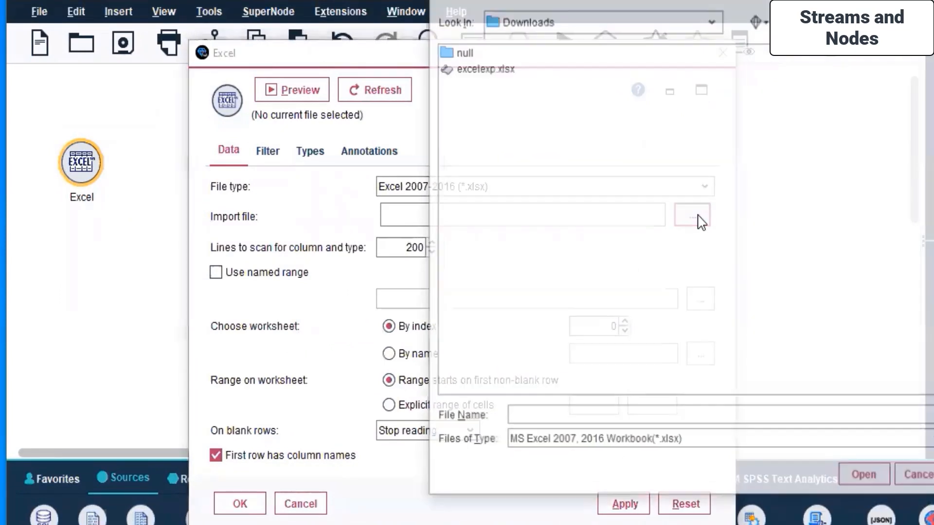
click(712, 20)
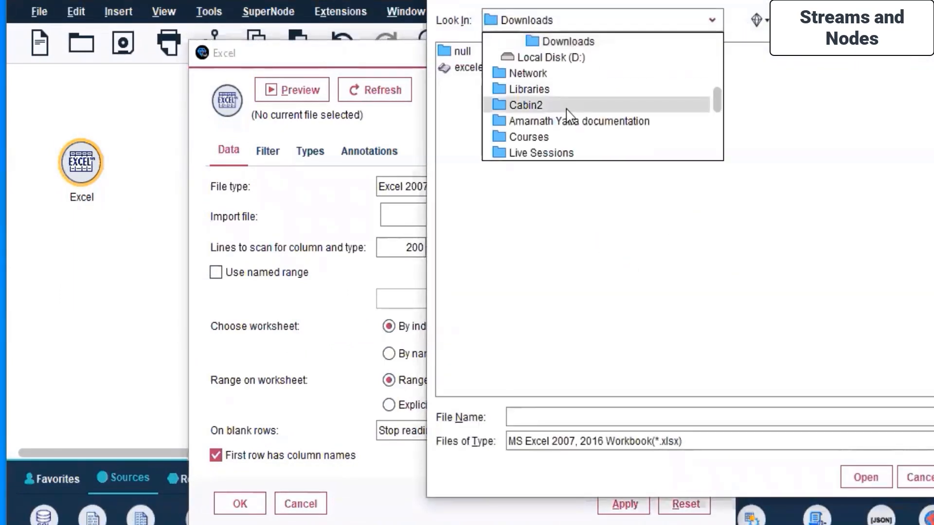
scroll(552, 130, down, 4)
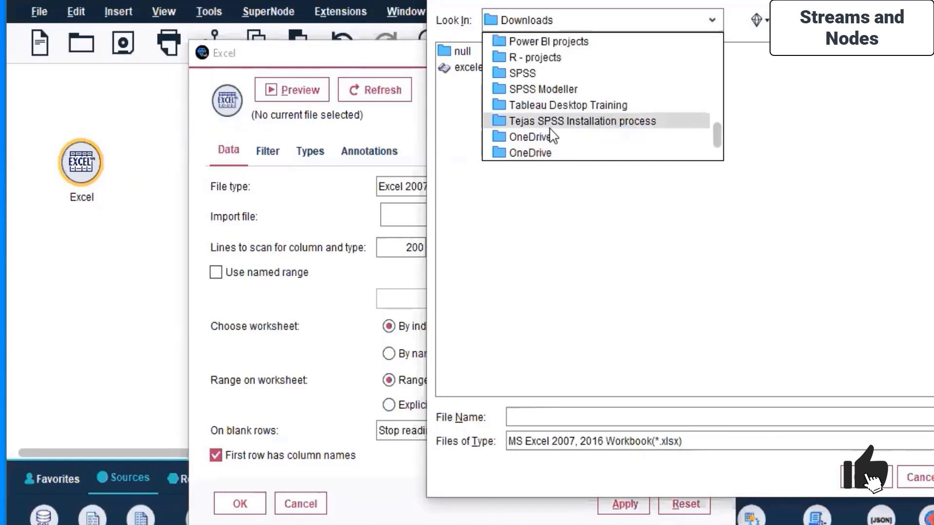
scroll(564, 80, up, 2)
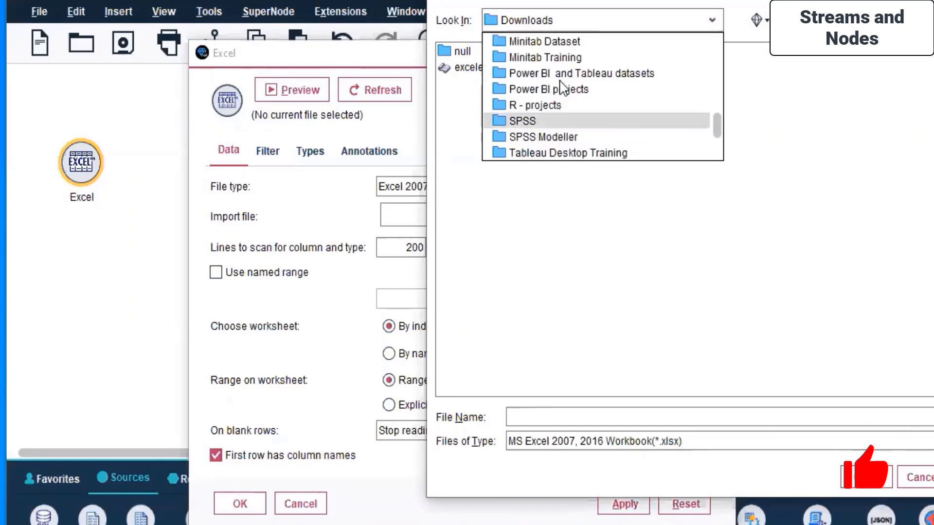
scroll(562, 80, down, 2)
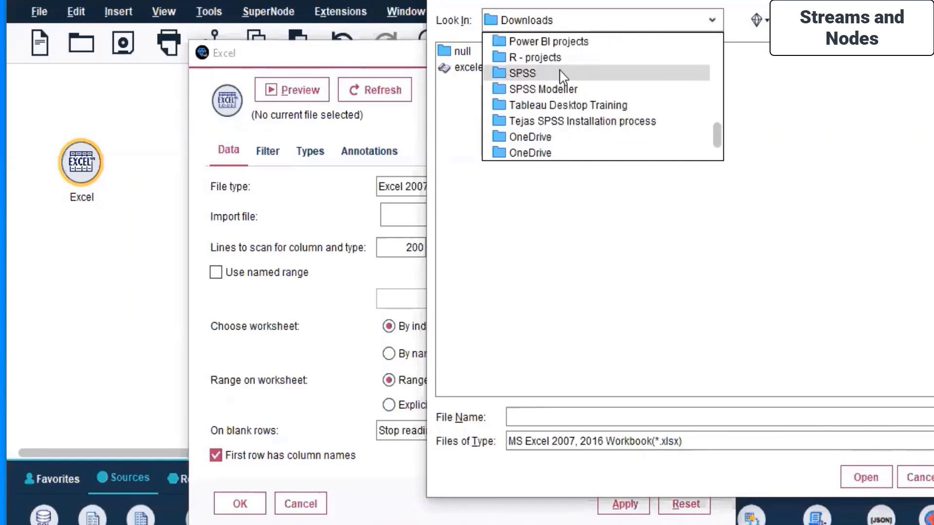
scroll(560, 75, up, 1)
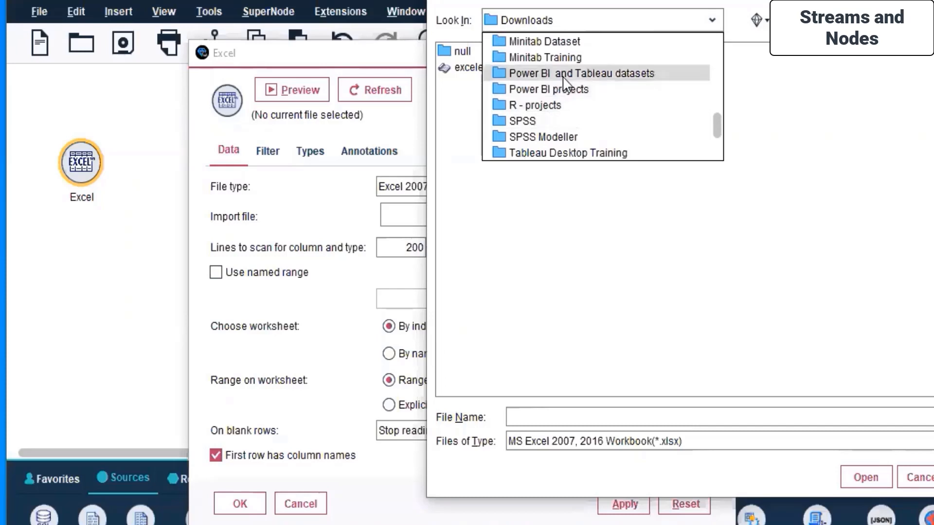
click(563, 78)
double_click(540, 51)
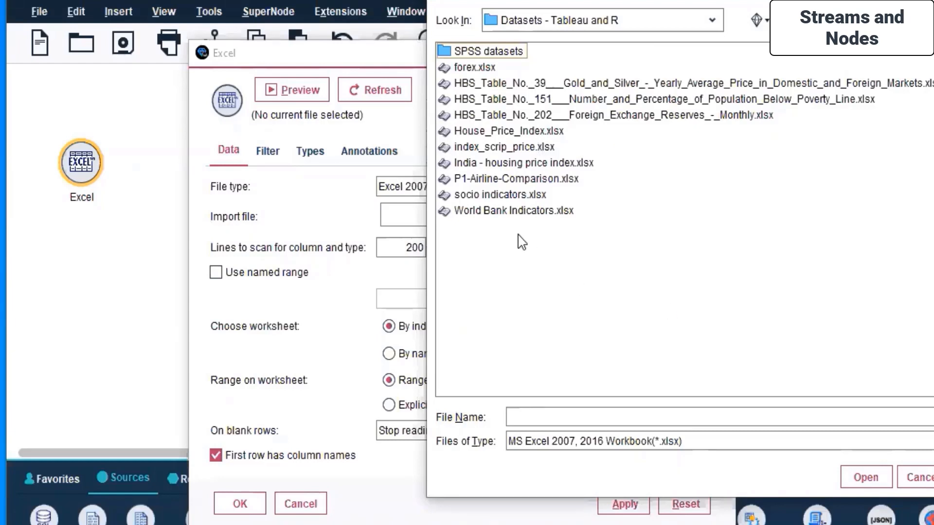
click(528, 194)
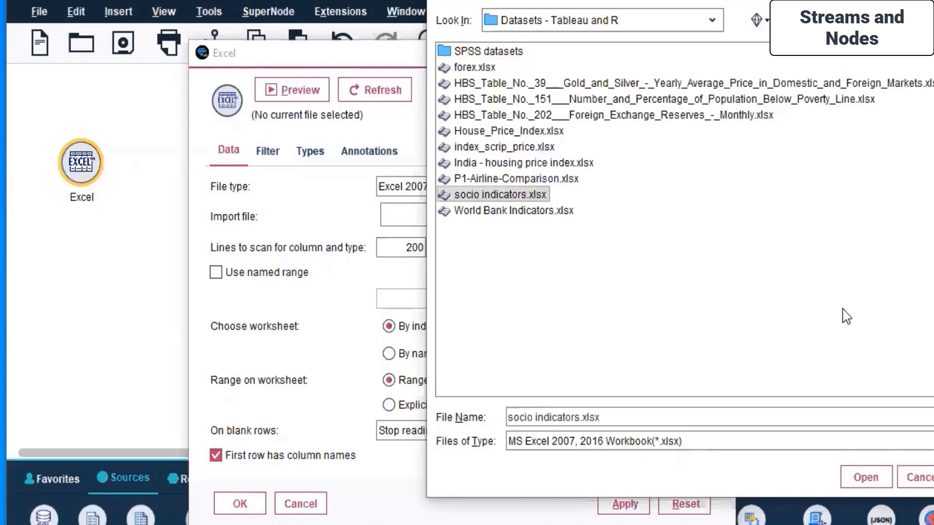
click(853, 479)
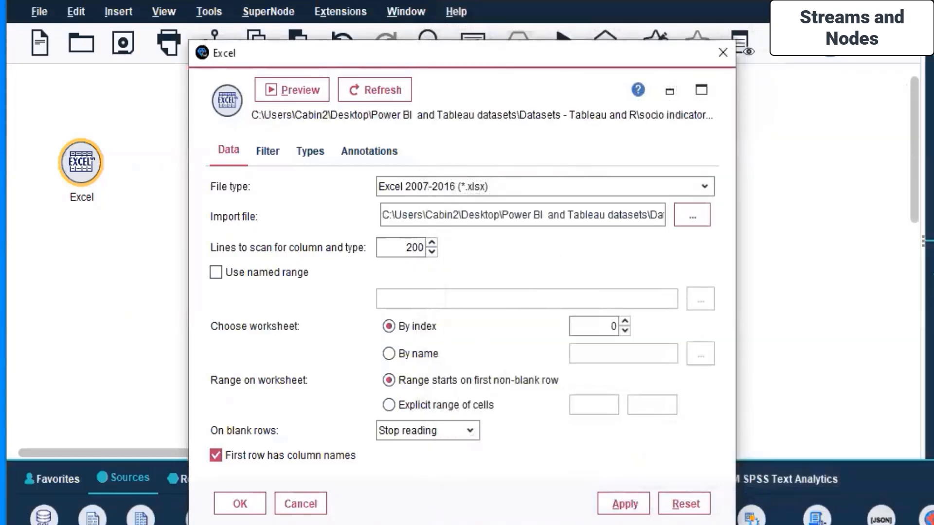
click(618, 506)
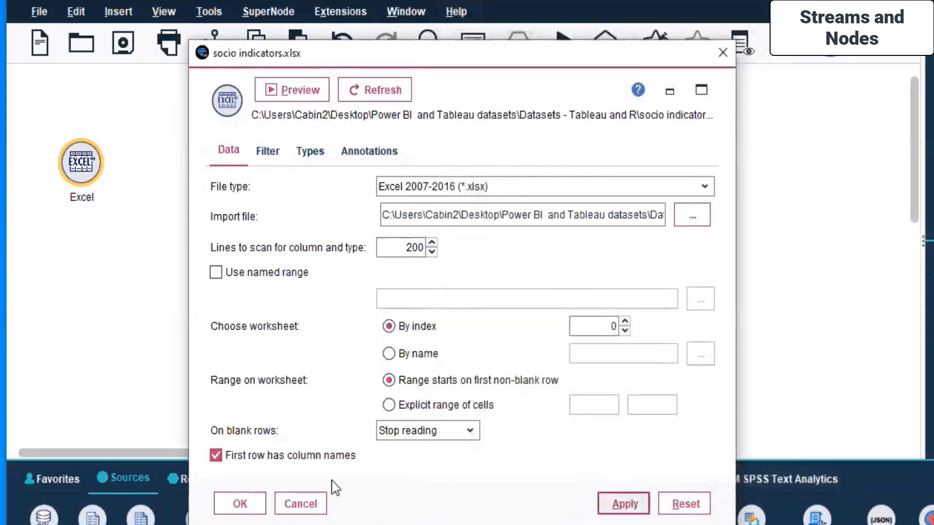
click(242, 501)
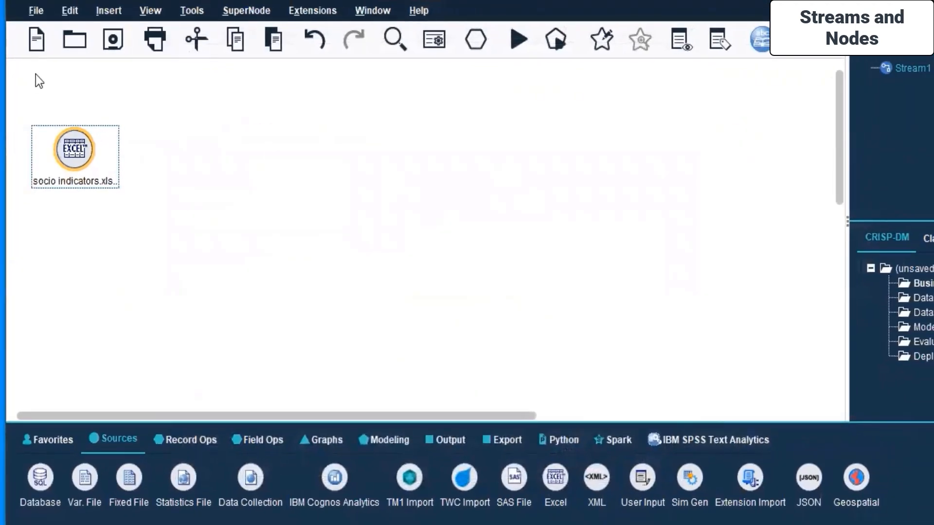
- View the Excel node's data as a spreadsheet and look through the state rows of the socio indicators table
right_click(68, 152)
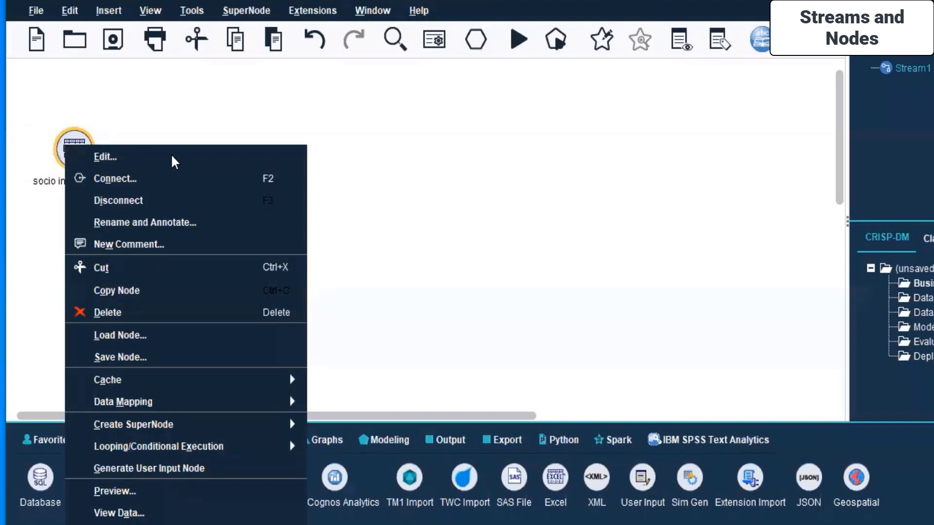
click(185, 485)
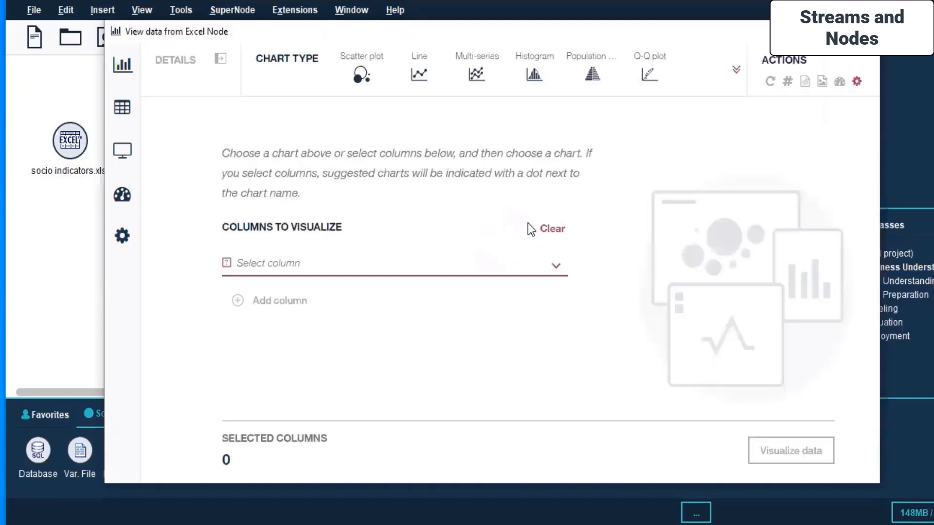
mouse_move(105, 121)
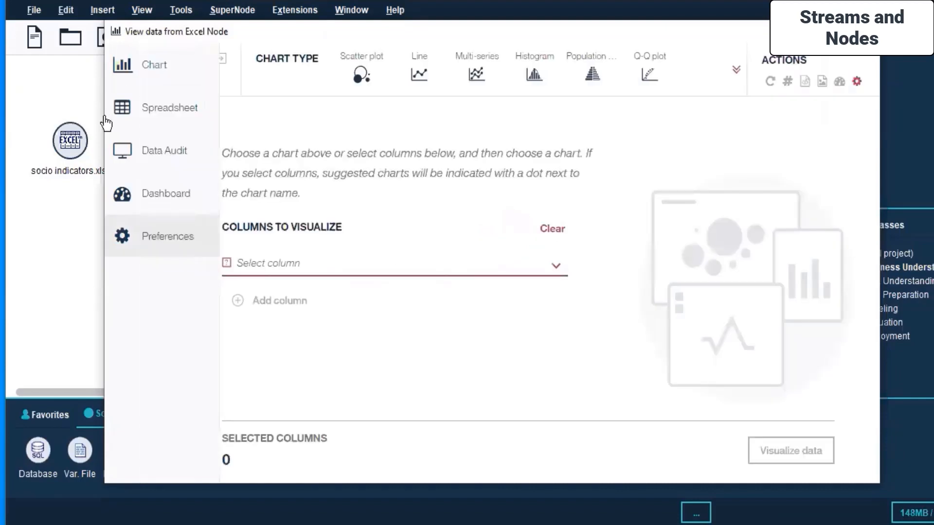
click(131, 112)
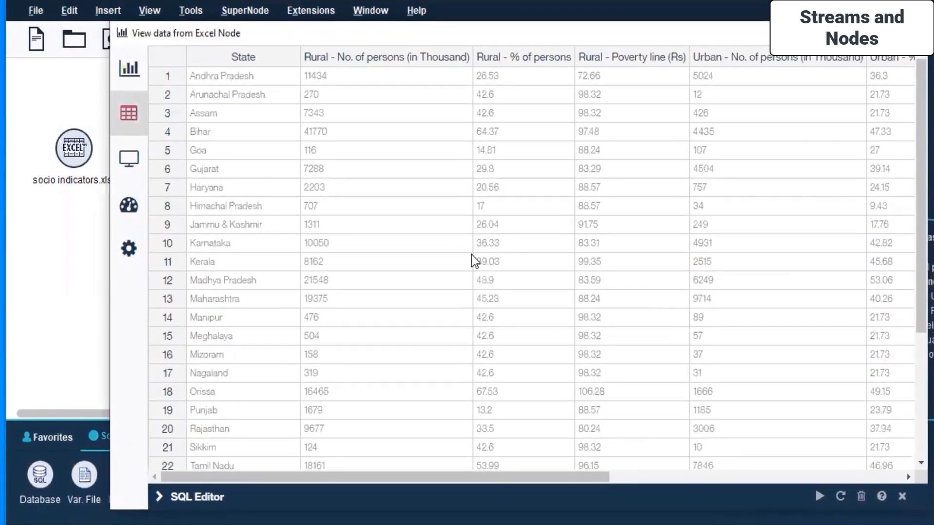
scroll(535, 258, down, 4)
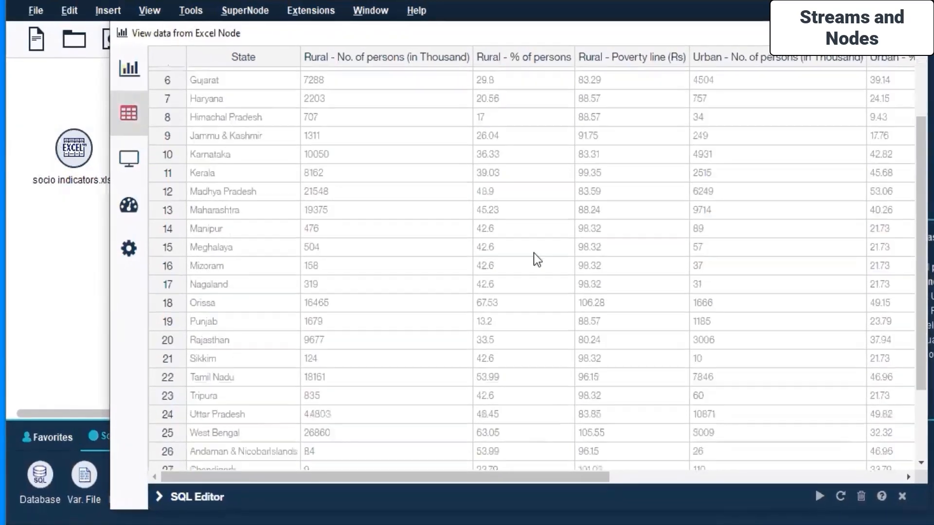
drag(575, 481, 218, 442)
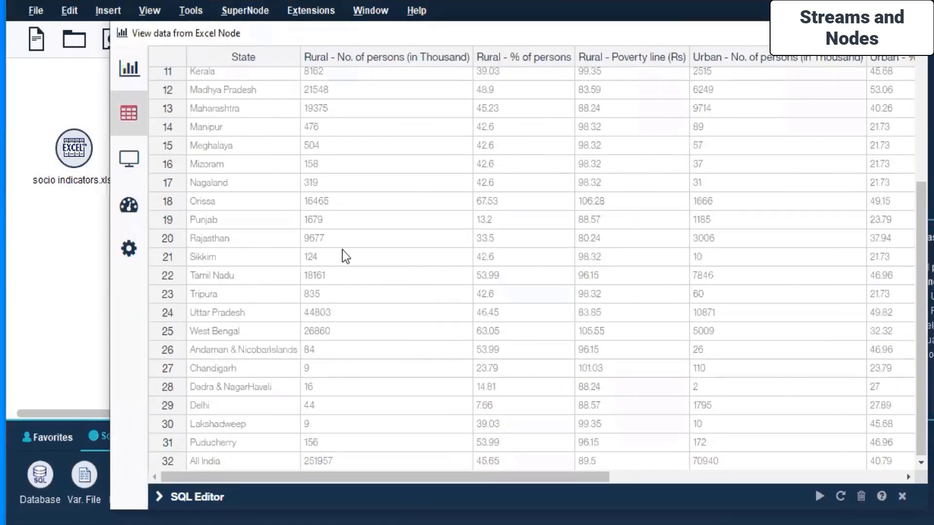
scroll(342, 250, up, 4)
- Look at the data viewer's Dashboard and Preferences pages, and return to the Spreadsheet view
mouse_move(130, 173)
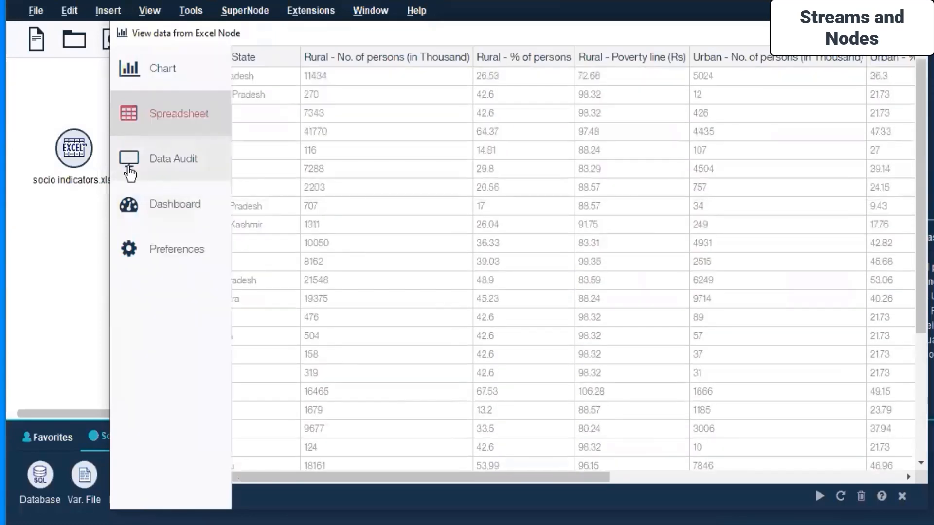
click(135, 209)
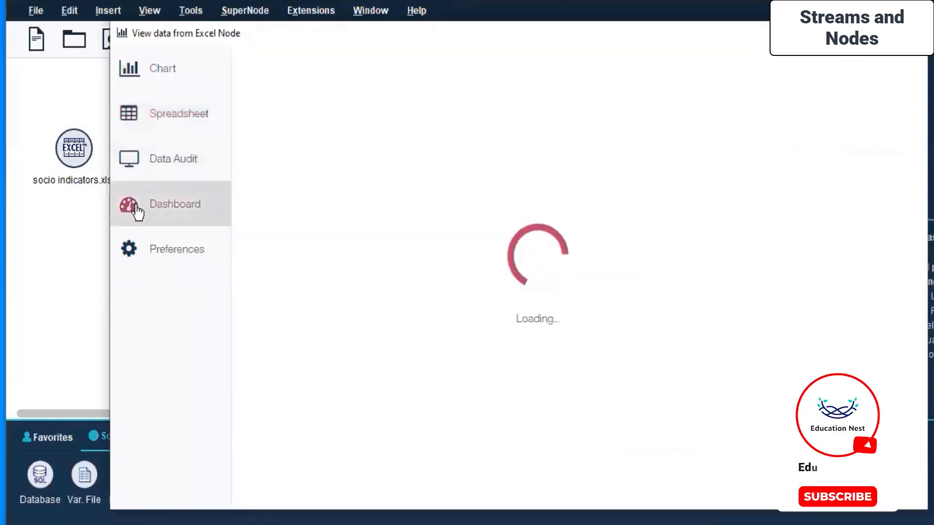
click(145, 256)
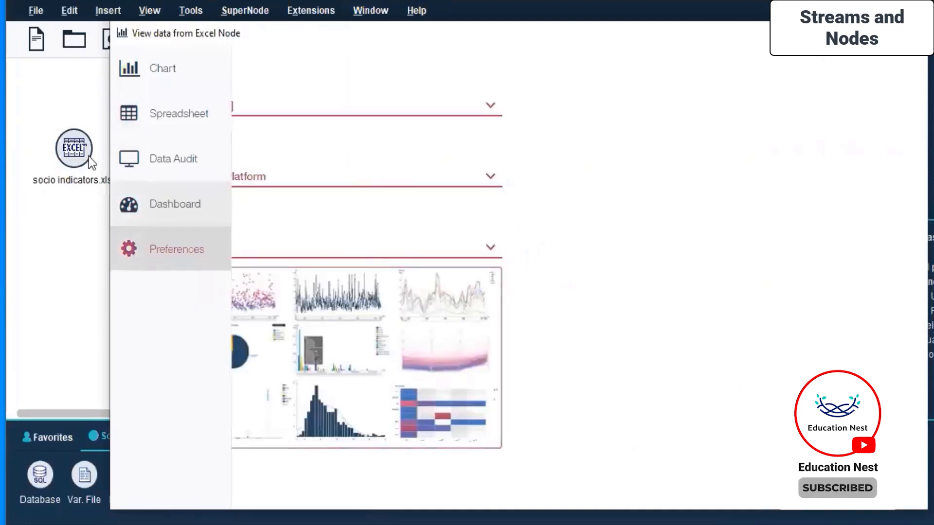
click(132, 115)
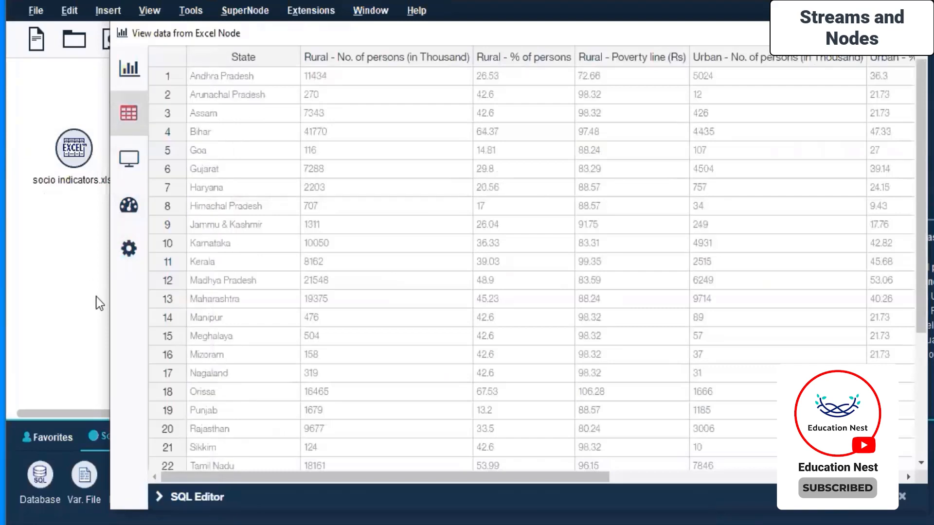
- Edit the Excel source node to import World Bank Indicators.xlsx from the same folder and apply the change
click(83, 162)
right_click(80, 157)
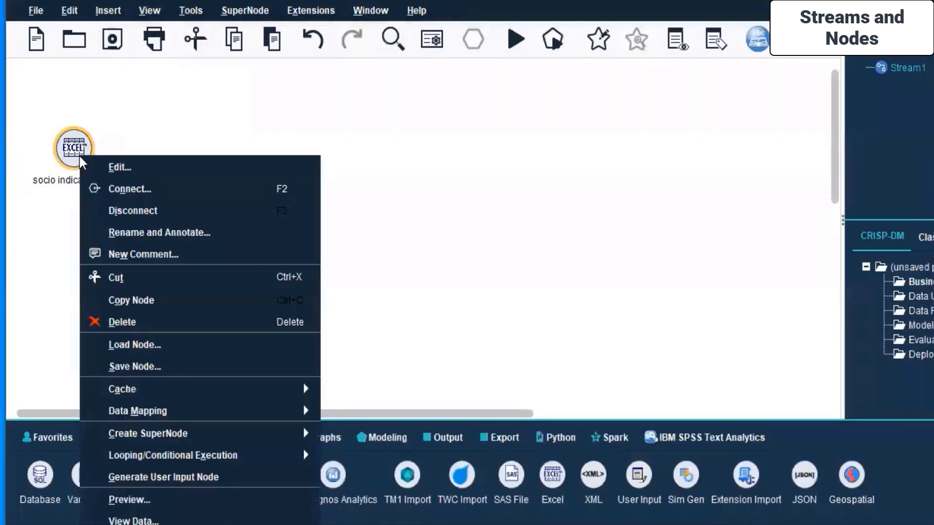
click(121, 164)
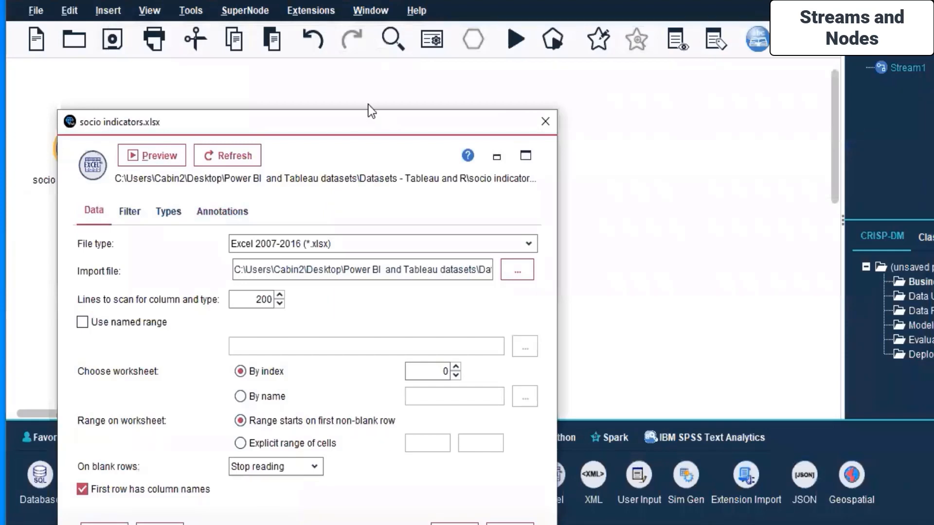
drag(362, 115, 447, 54)
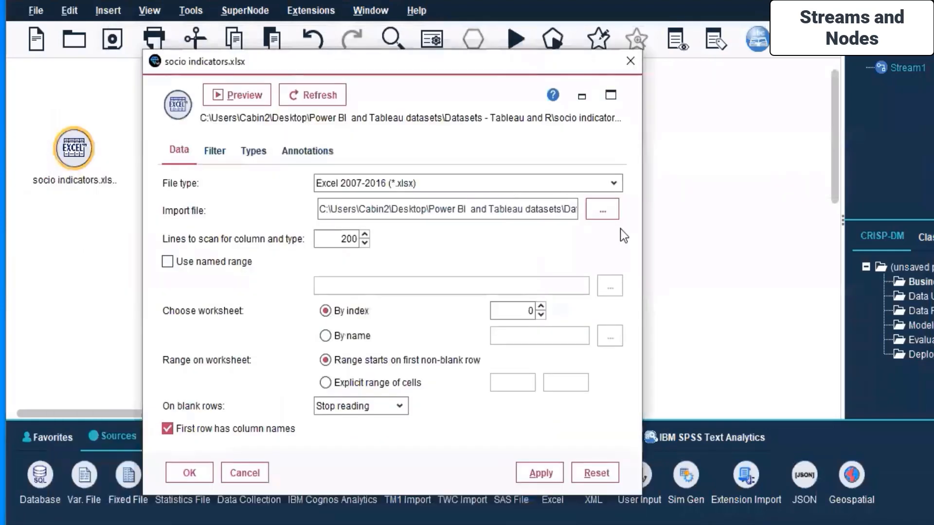
click(597, 209)
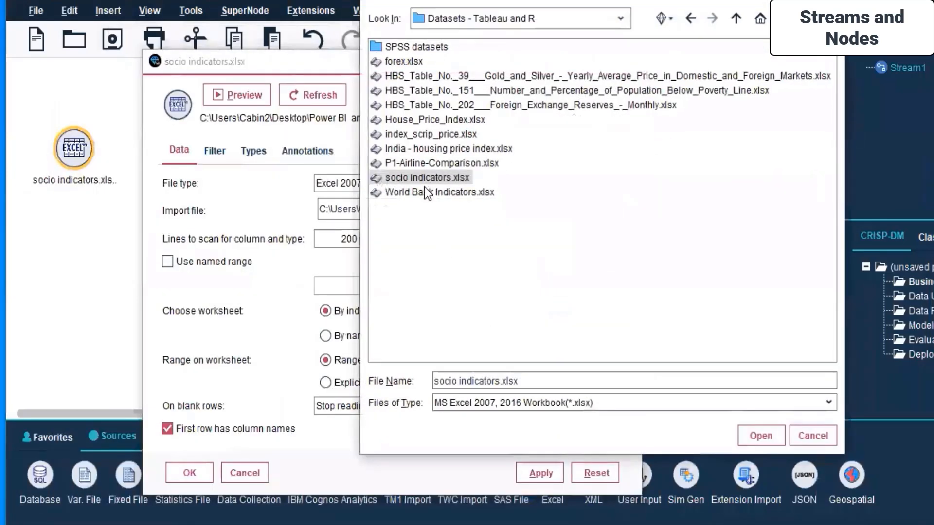
click(430, 195)
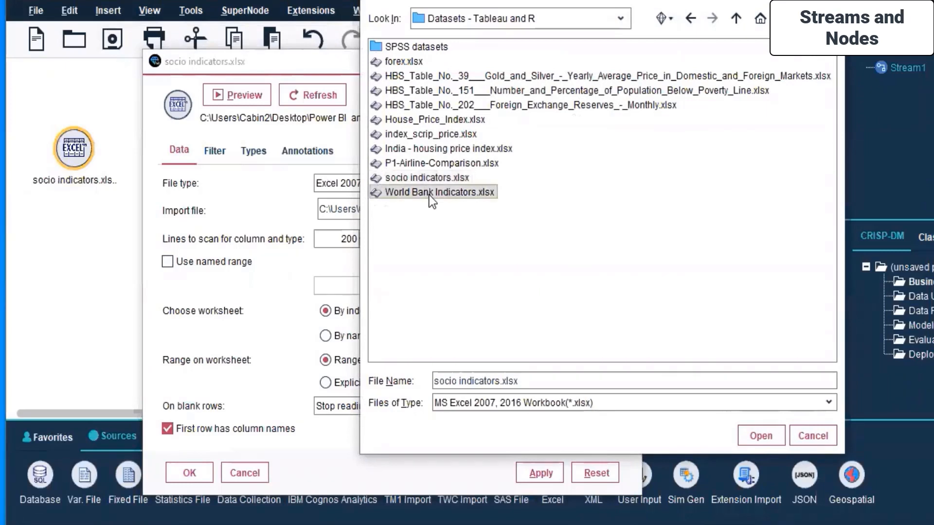
click(769, 436)
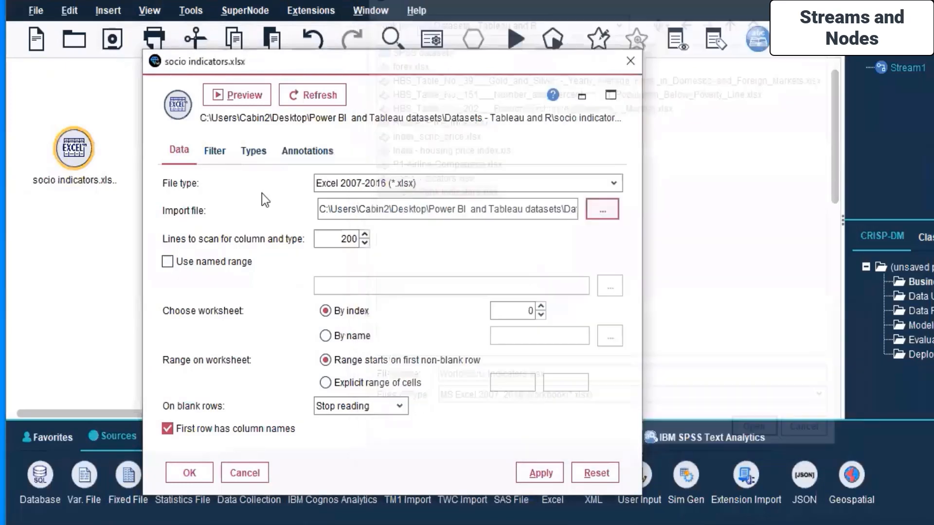
click(549, 468)
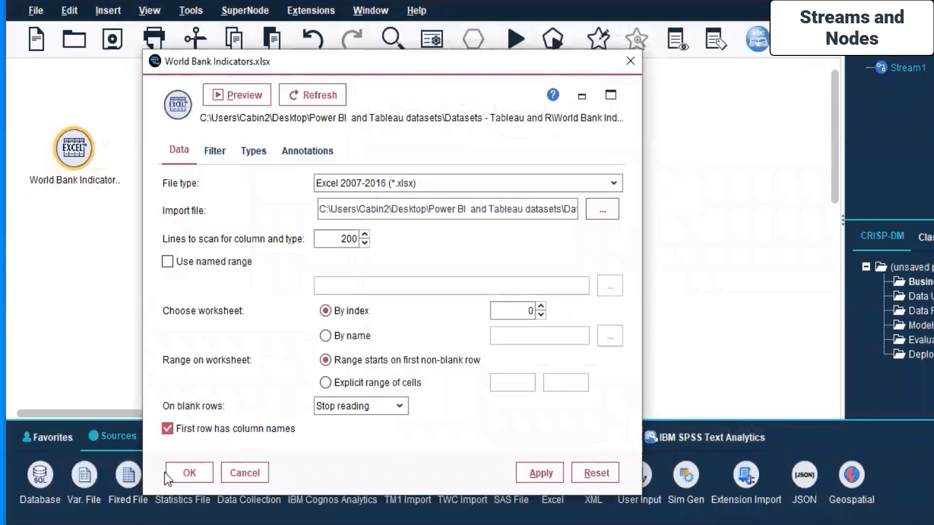
click(175, 466)
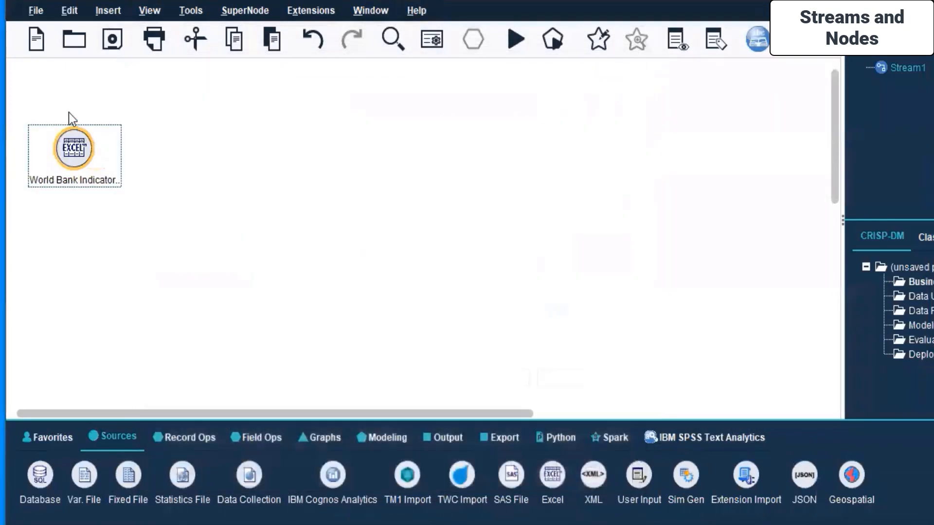
- View the World Bank Indicators node's data and look through the columns available to visualize
right_click(78, 147)
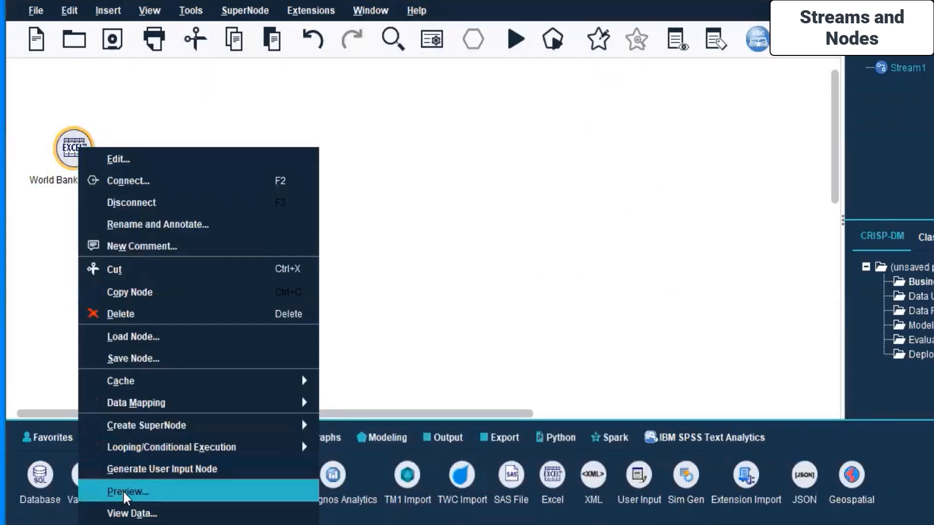
click(135, 515)
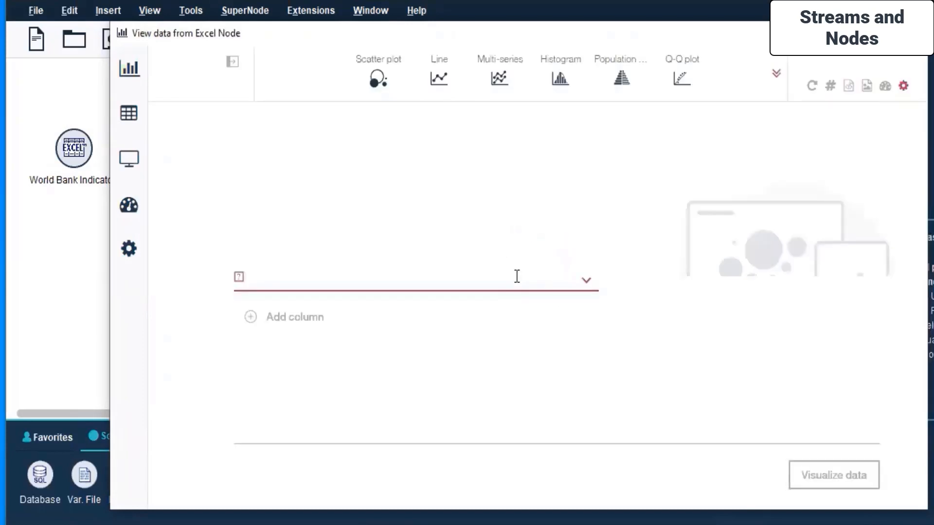
click(587, 282)
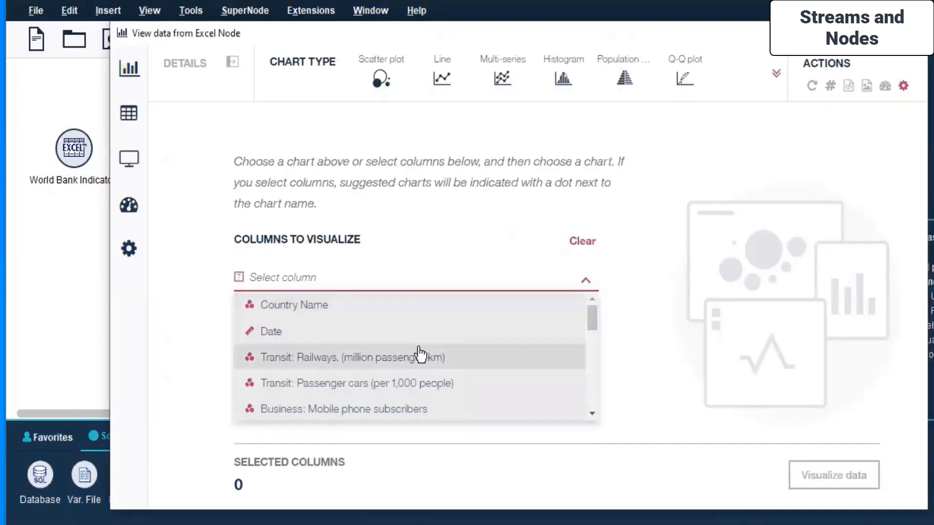
scroll(420, 346, down, 5)
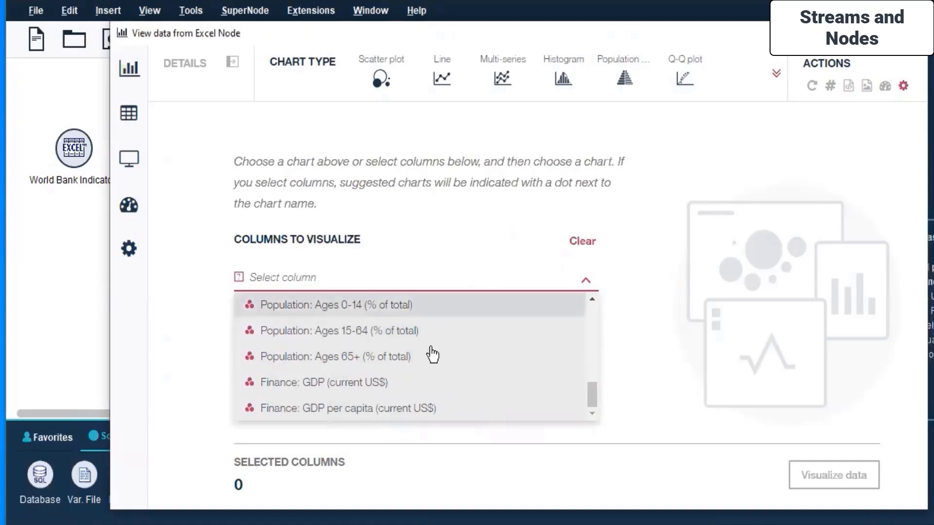
- Look through the fields, graphs and measurement levels in the data audit of the World Bank Indicators dataset
mouse_move(126, 121)
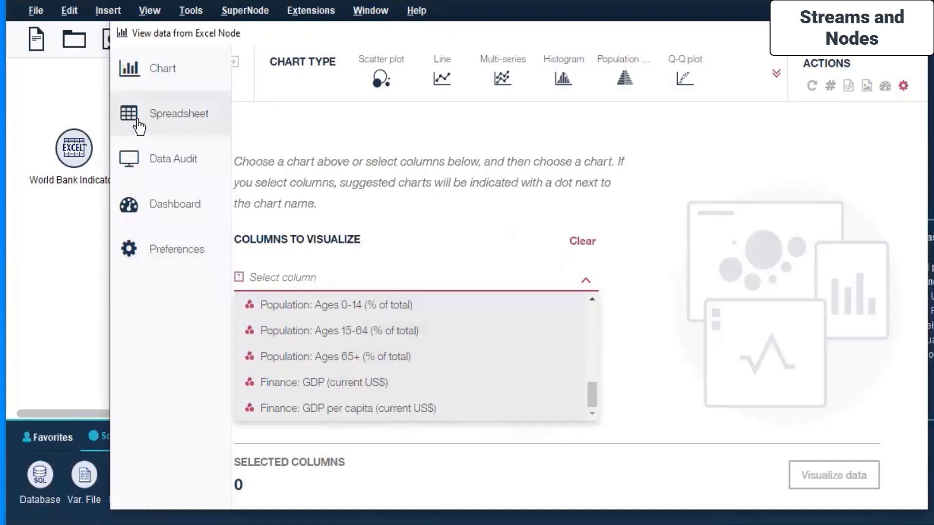
click(124, 163)
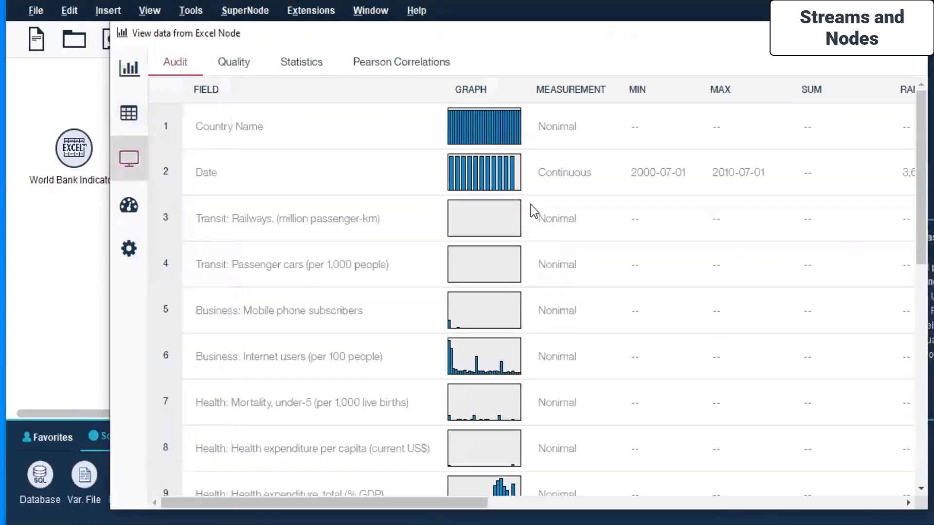
scroll(530, 205, down, 10)
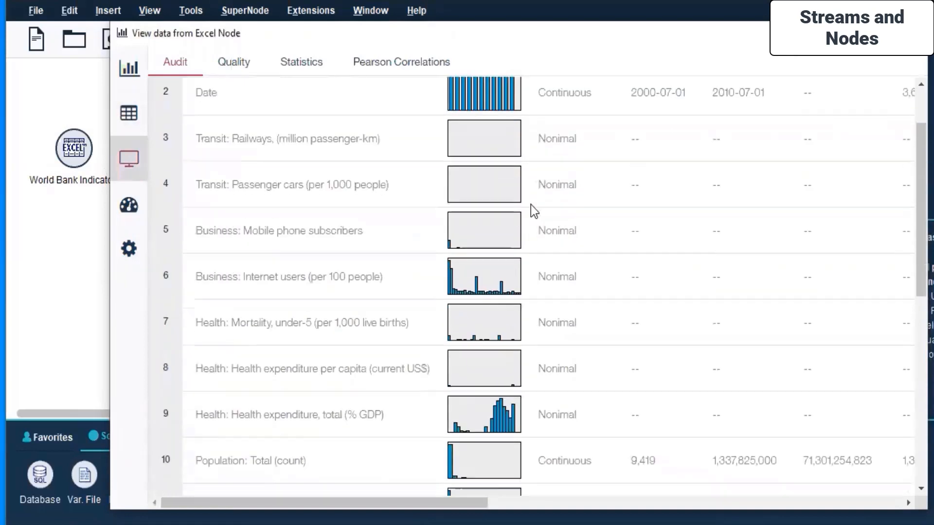
scroll(531, 205, up, 10)
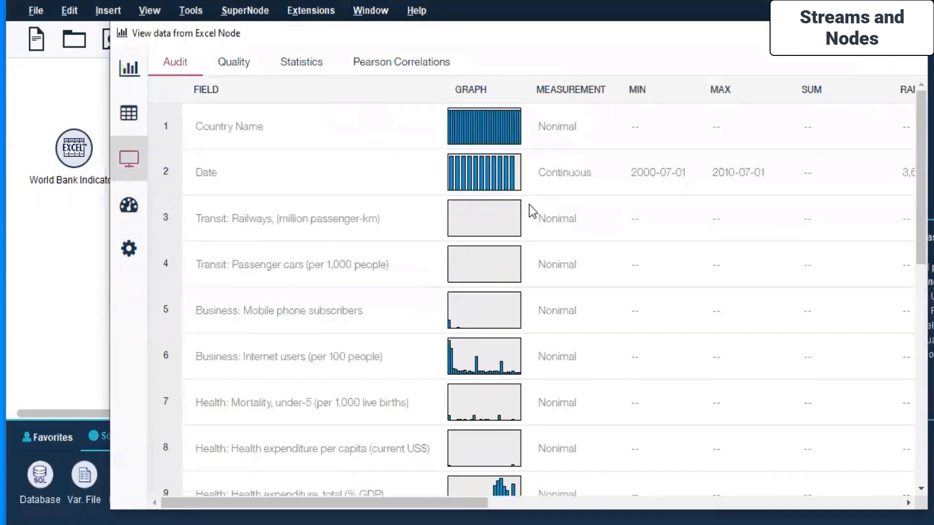
- Examine the audit's Quality page for each field's outliers, extremes, completeness, valid records and null values
click(229, 62)
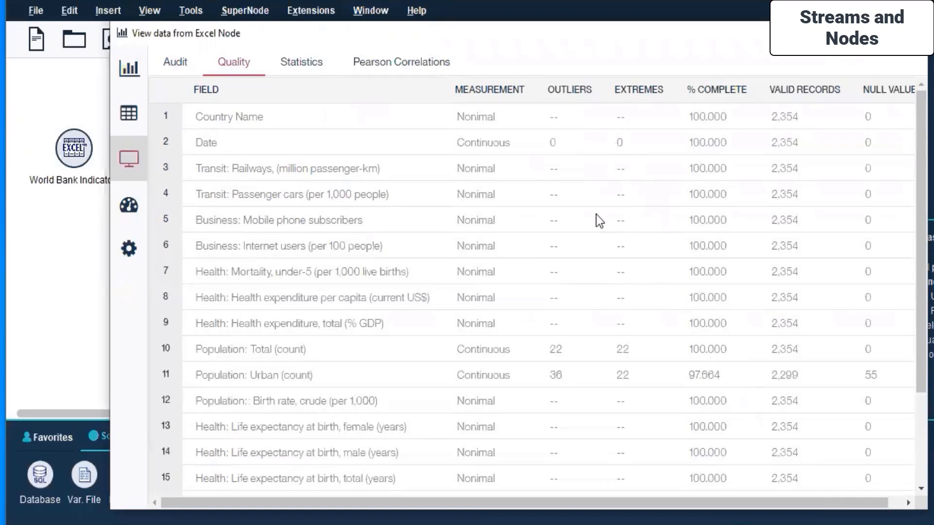
drag(594, 498, 751, 492)
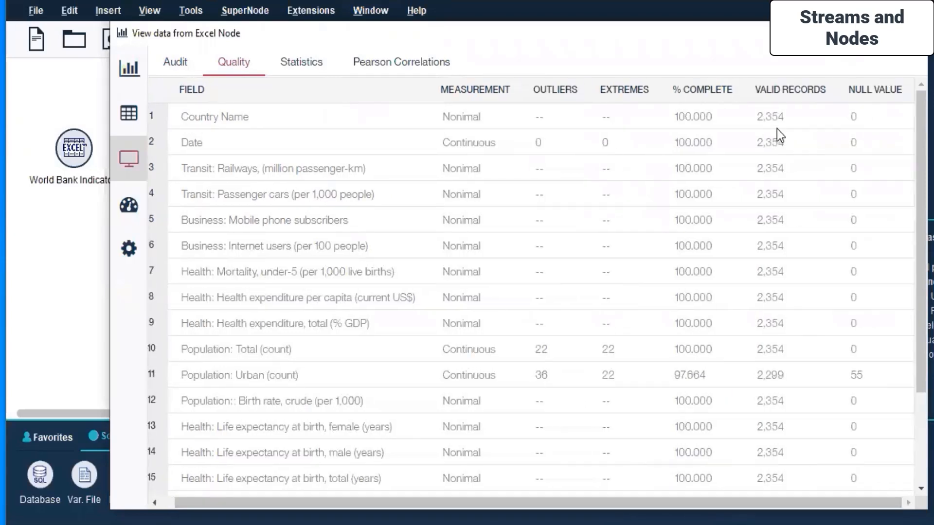
scroll(749, 358, down, 5)
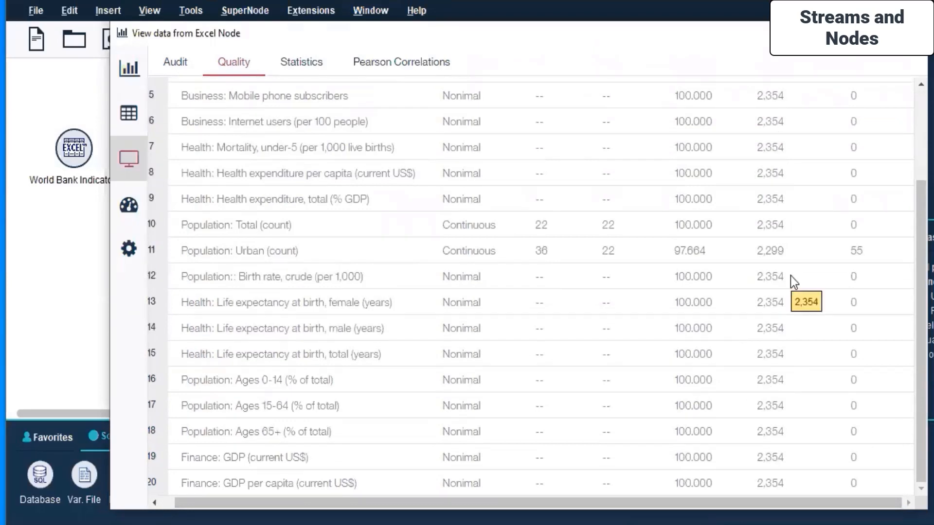
scroll(790, 276, up, 5)
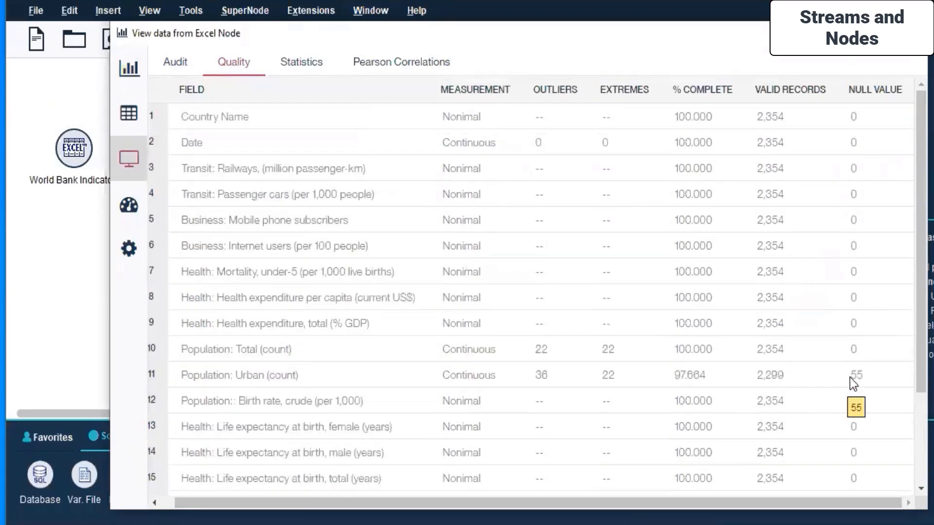
scroll(851, 378, down, 5)
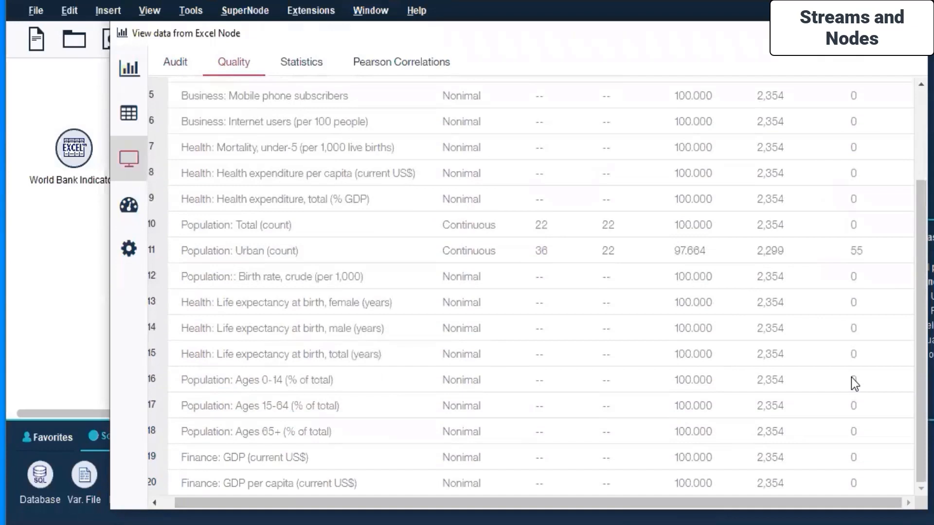
- Look at the audit's Statistics and Pearson Correlations pages, and check the viewer's Dashboard and Spreadsheet pages
click(289, 64)
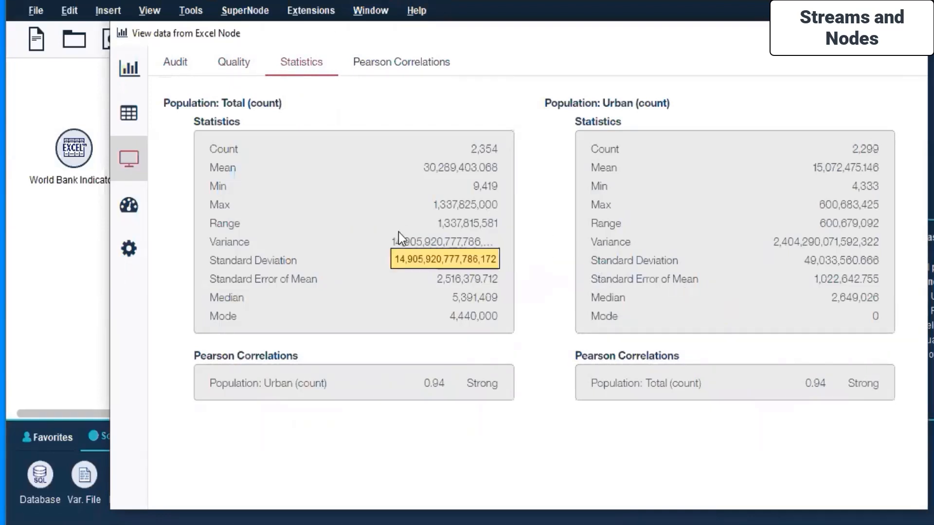
click(381, 62)
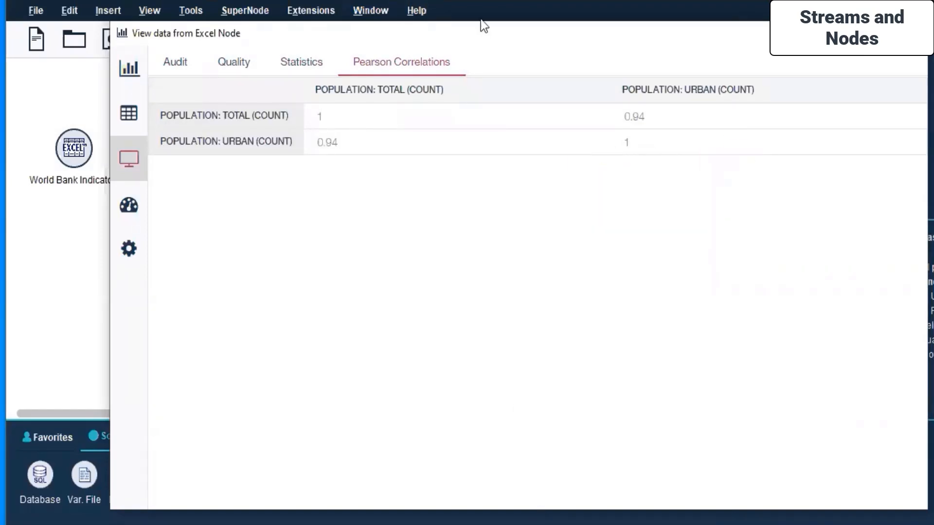
click(127, 211)
click(131, 114)
- Look at the performance considerations for streams and nodes in SPSS Modeler.pdf, and return to the SPSS Modeler stream
click(16, 304)
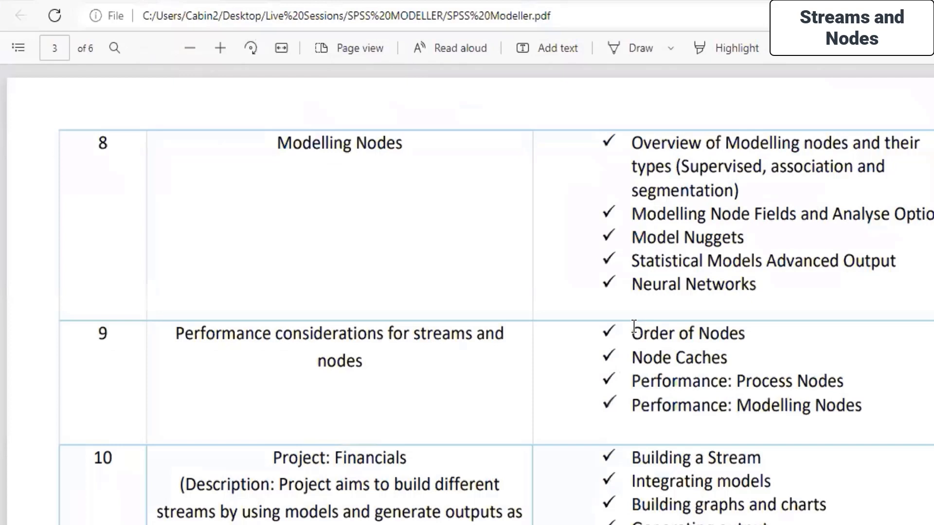
mouse_move(634, 331)
mouse_down()
mouse_move(752, 334)
mouse_move(633, 329)
mouse_up()
click(487, 271)
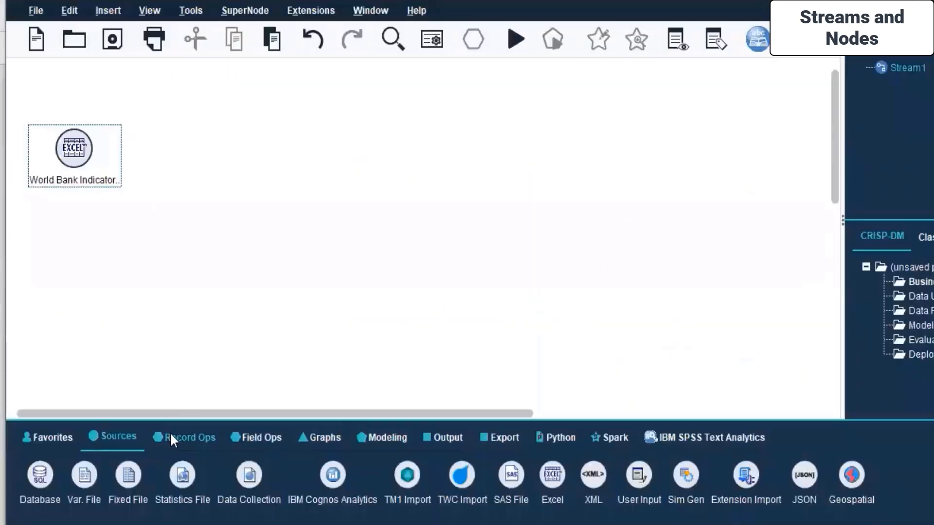
- Add a Distinct record operation node connected to the World Bank Indicators source node, and open it for editing
click(172, 434)
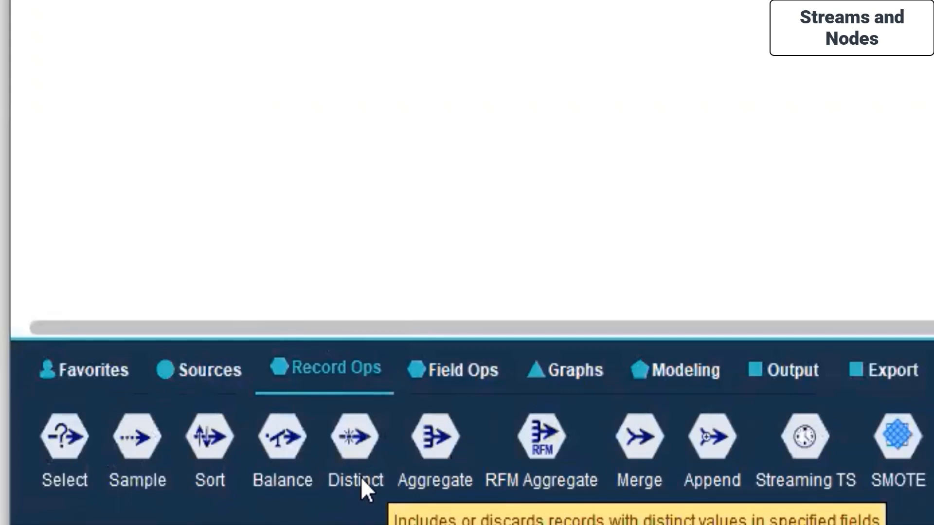
double_click(355, 437)
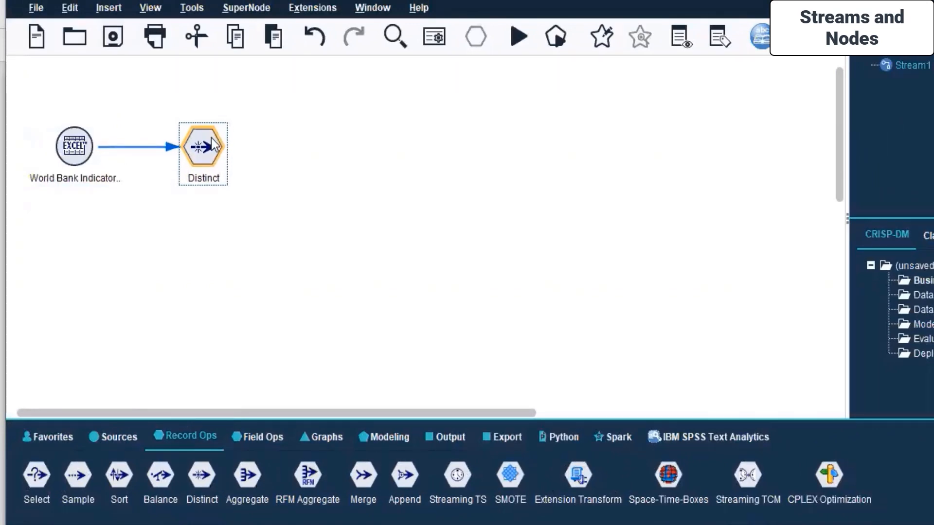
right_click(209, 144)
click(241, 148)
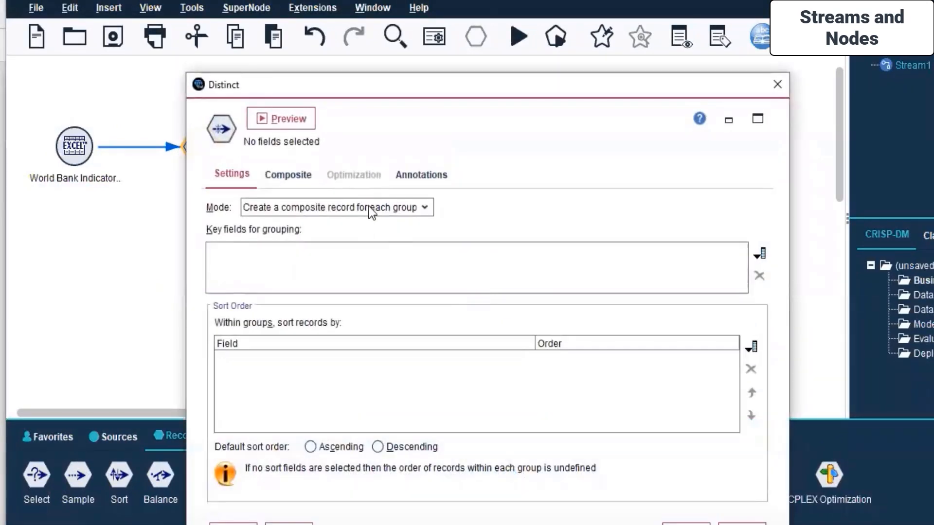
- Look through the Distinct node's modes and the fields available as grouping keys, without choosing any
click(424, 208)
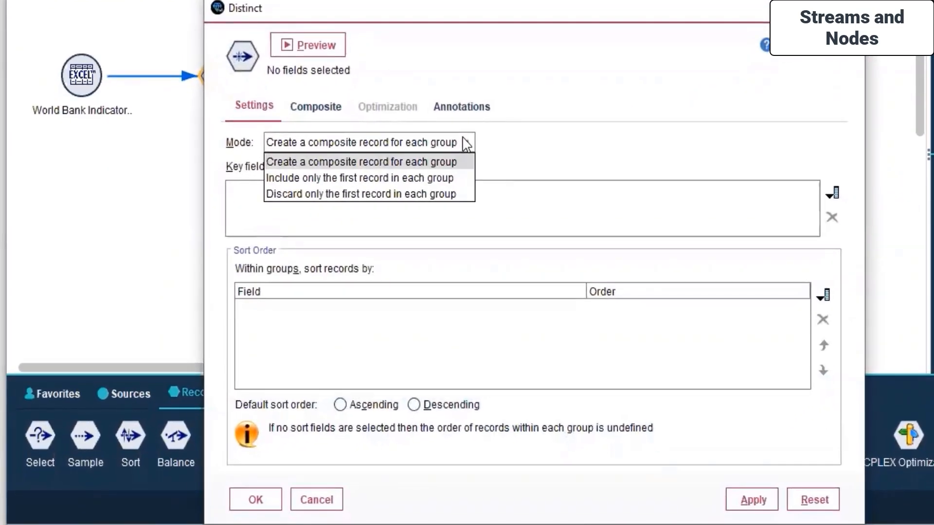
click(466, 144)
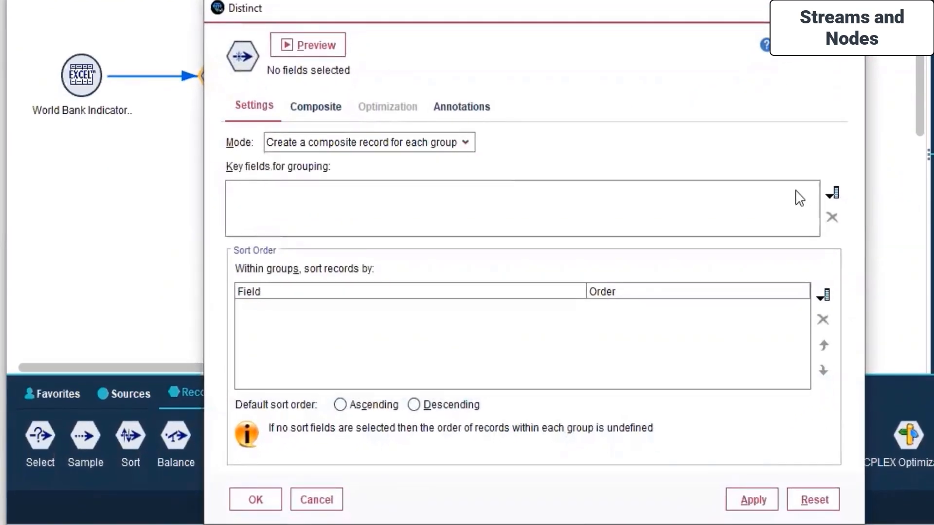
click(832, 194)
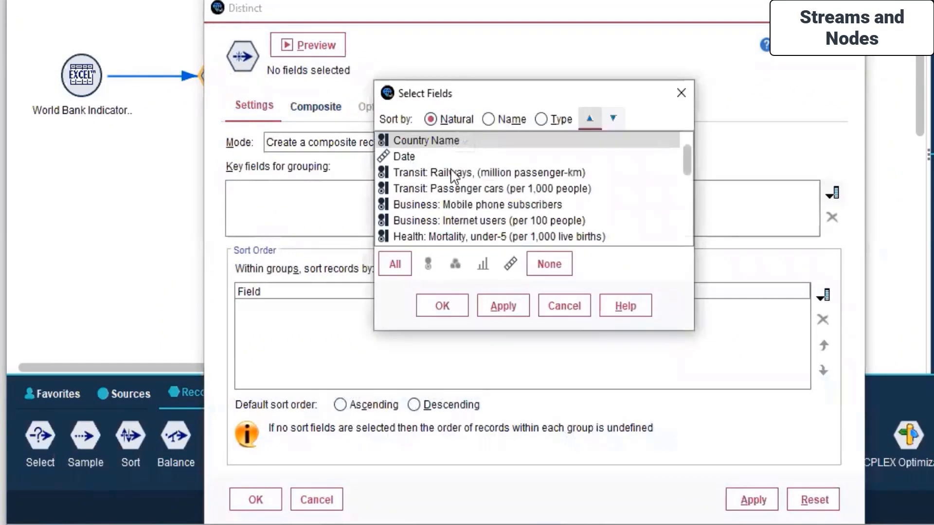
scroll(468, 207, down, 5)
scroll(468, 206, down, 2)
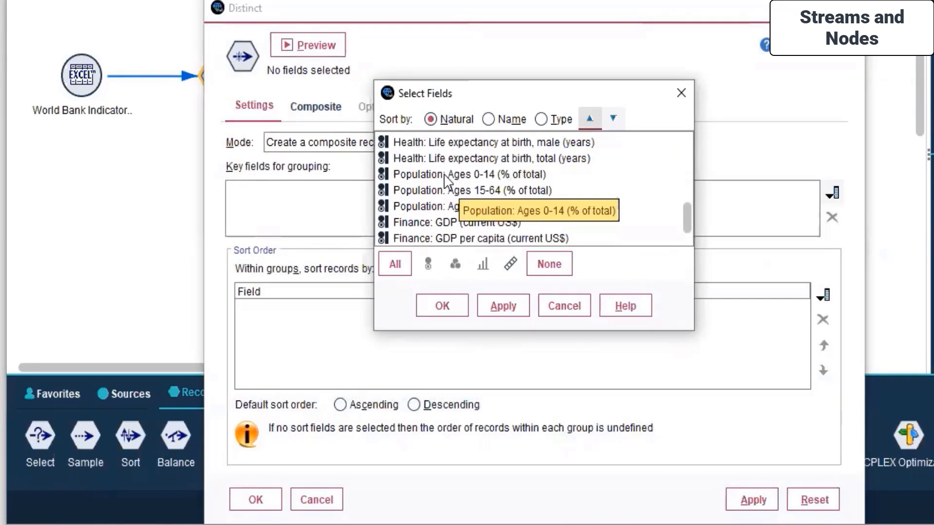
click(564, 307)
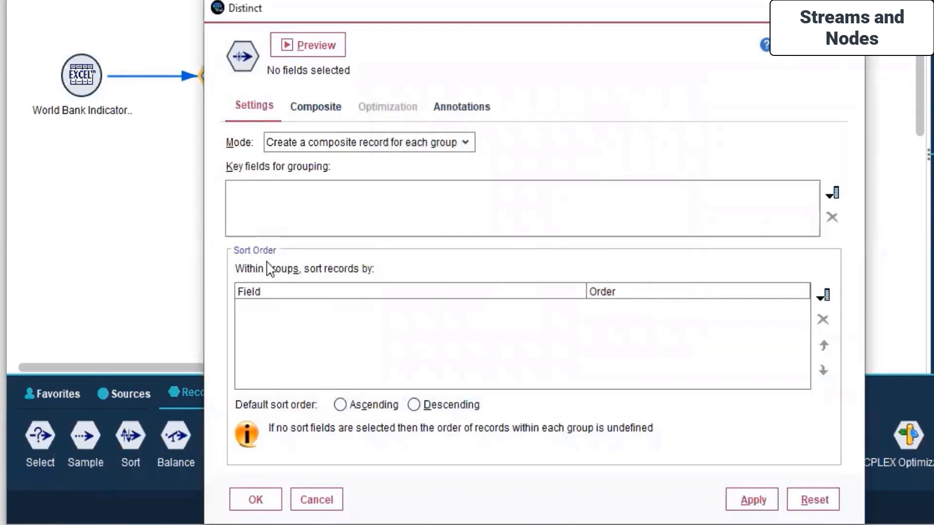
- Look through the fields available for sorting records within groups, and leave the sort order empty
click(822, 297)
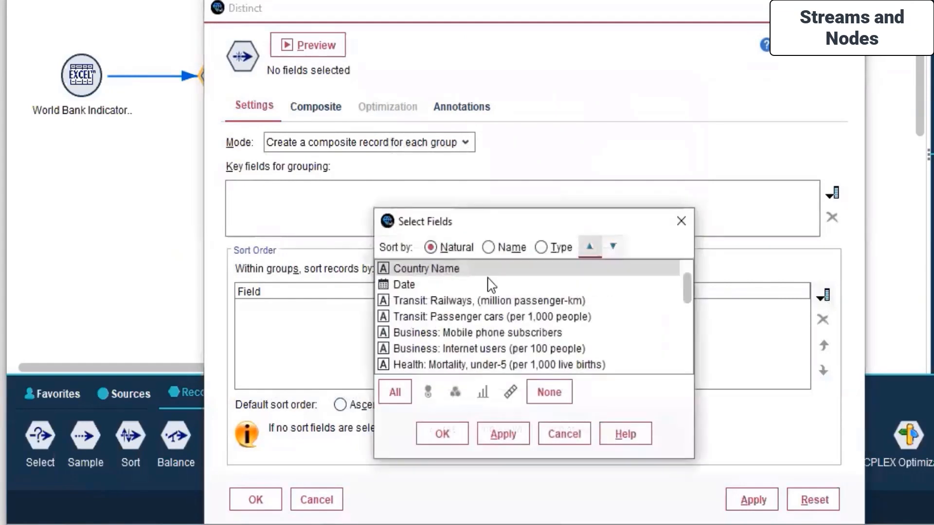
scroll(484, 333, down, 2)
scroll(486, 335, down, 2)
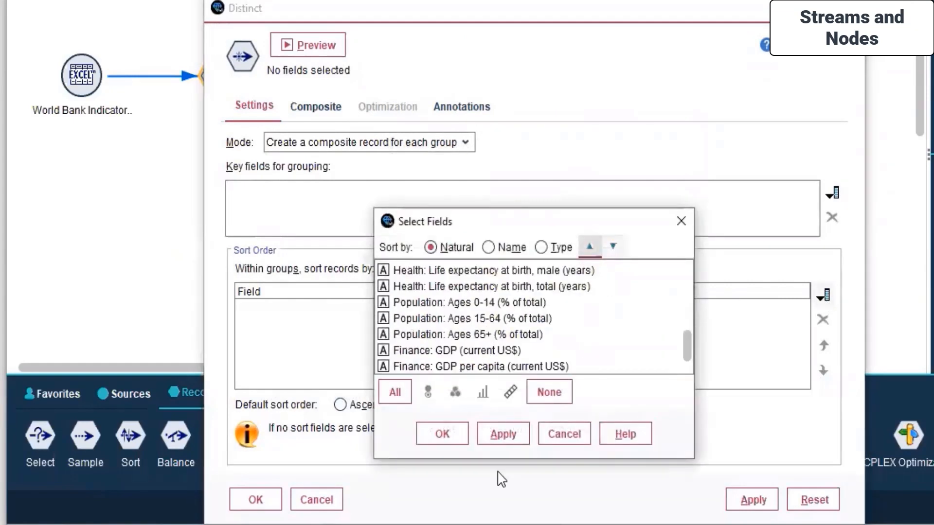
click(565, 433)
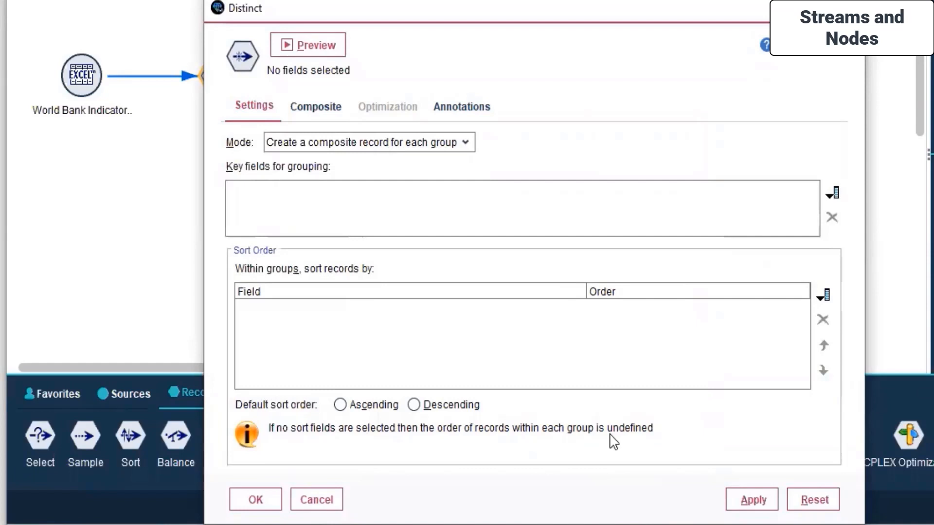
- Look through the Distinct node's Composite fill options, record count field and Annotations, and return to its Settings
click(312, 110)
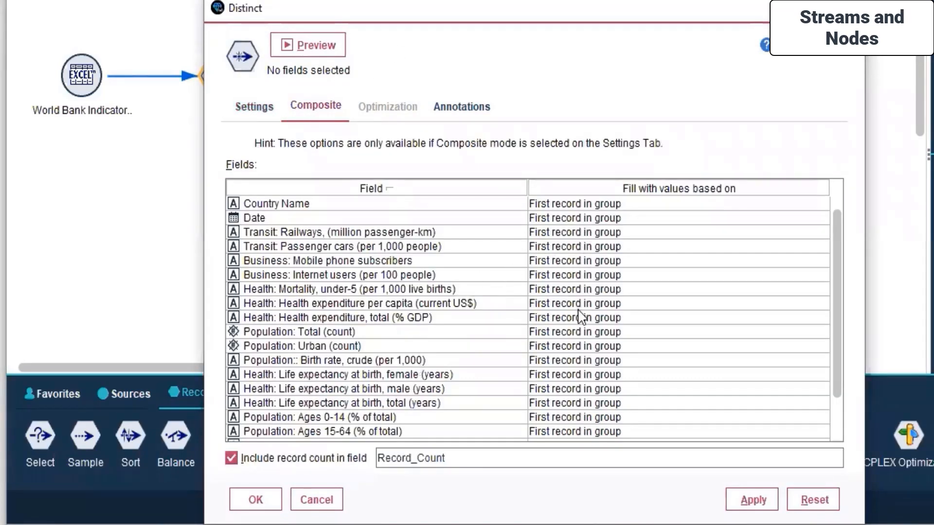
scroll(580, 336, down, 1)
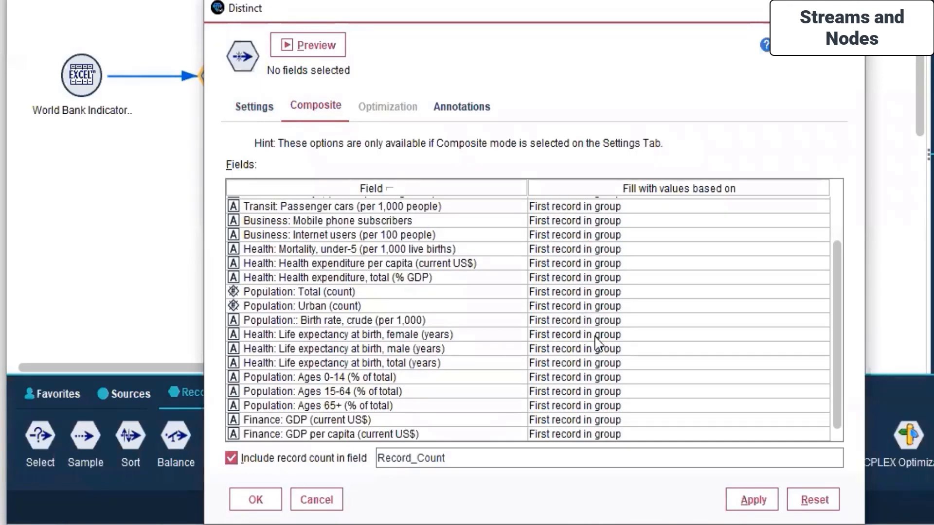
scroll(597, 343, up, 1)
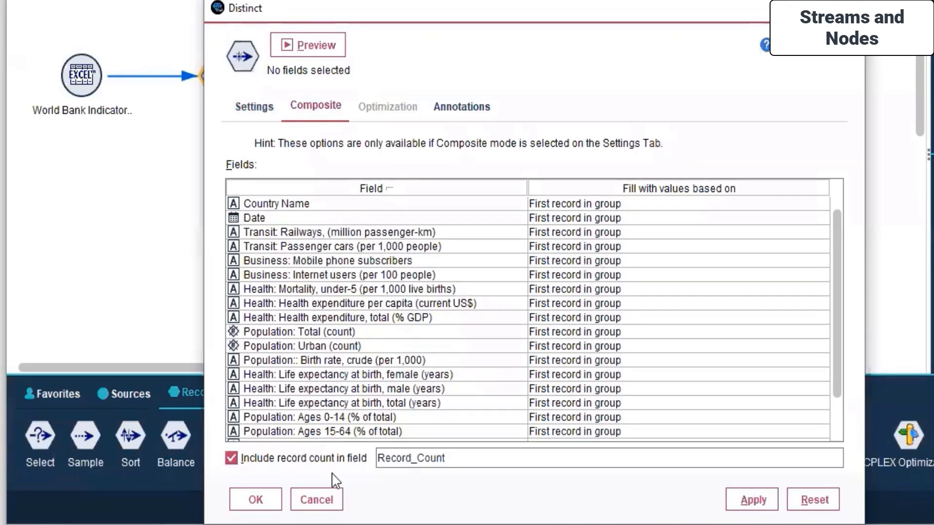
double_click(568, 464)
click(567, 464)
click(465, 116)
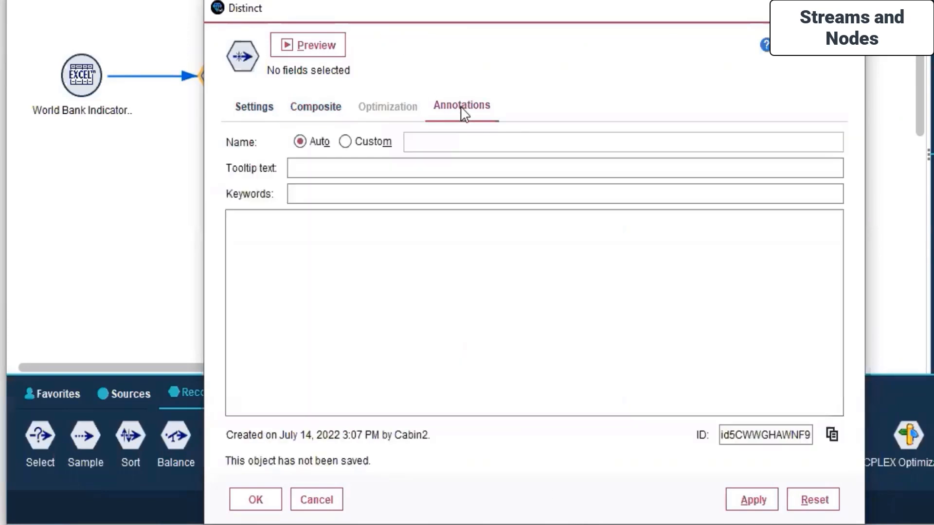
click(254, 113)
- Keep the composite-record mode and add Business: Mobile phone subscribers as a key field for grouping in the Distinct node
click(316, 46)
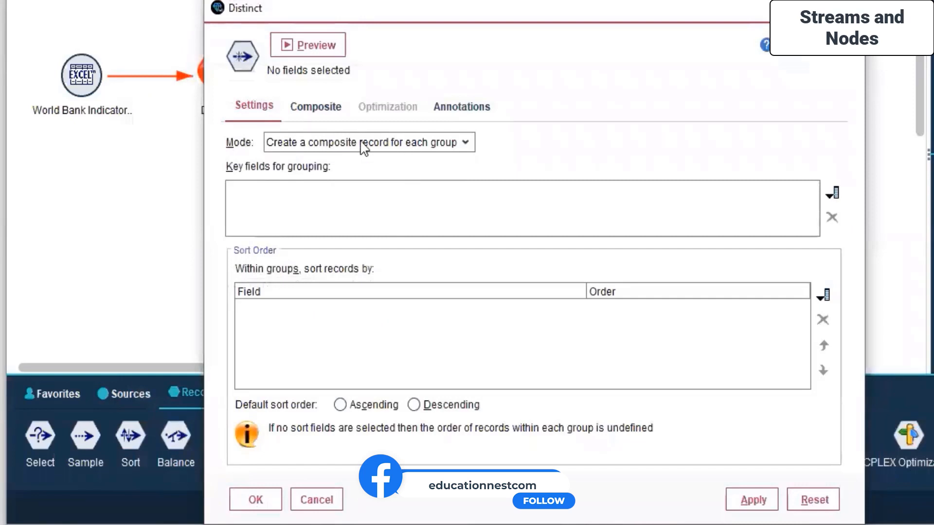
click(375, 146)
click(377, 146)
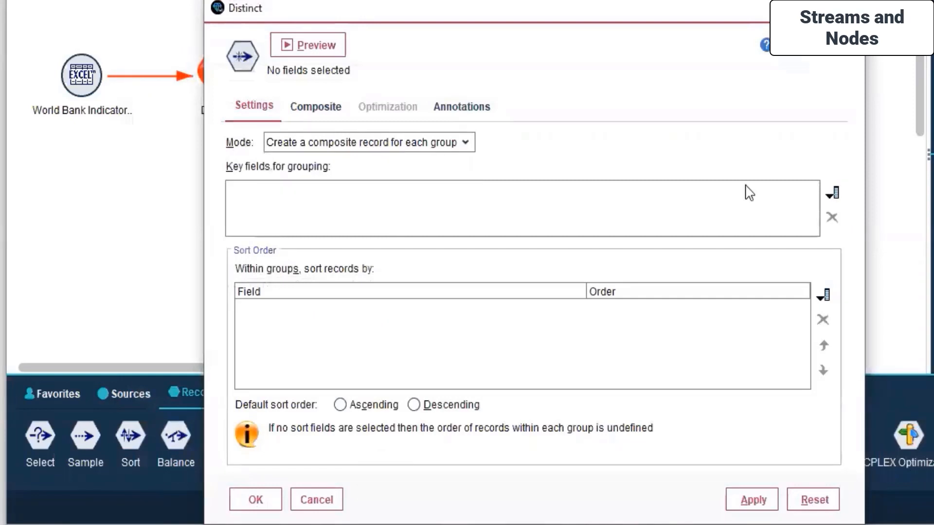
click(832, 194)
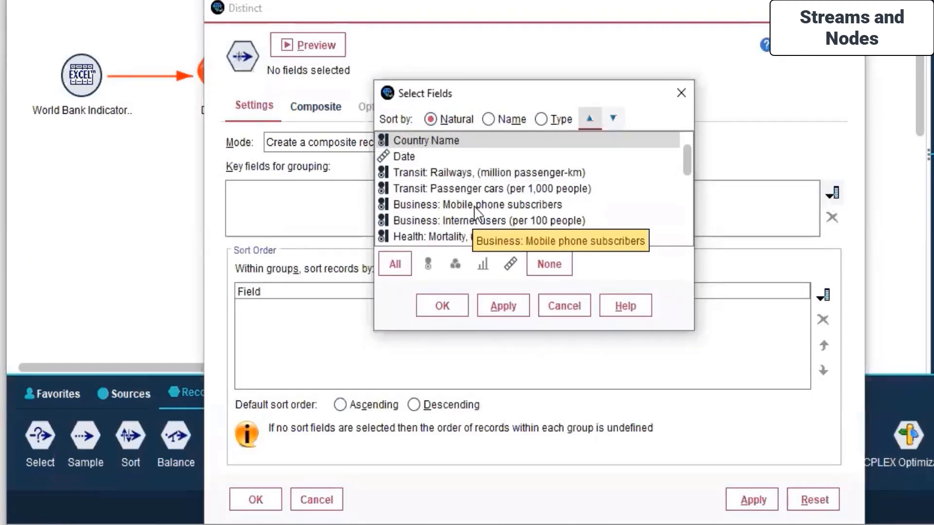
scroll(475, 214, down, 3)
scroll(476, 212, up, 2)
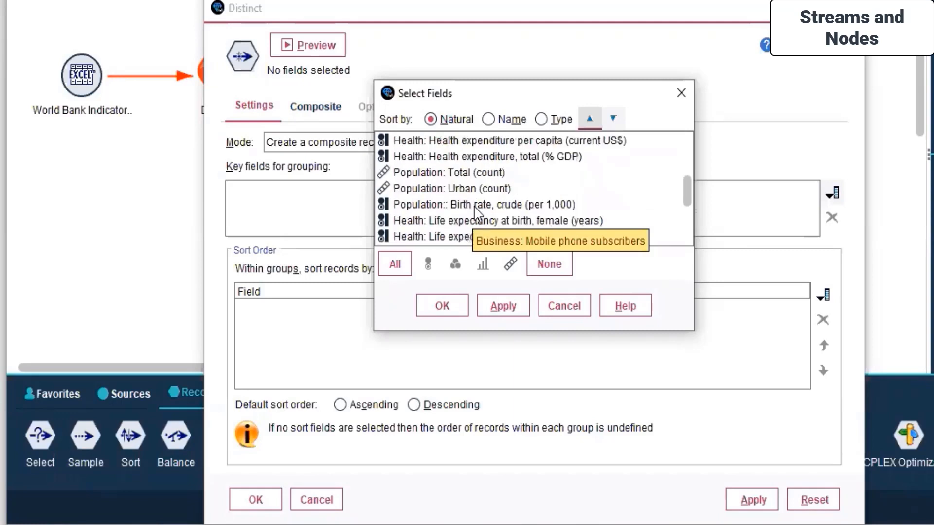
scroll(478, 192, up, 1)
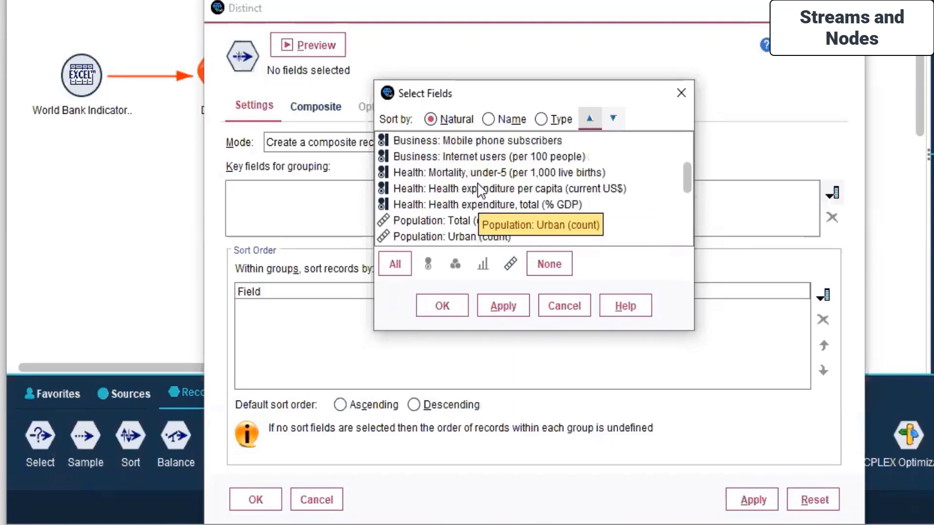
scroll(478, 190, up, 1)
click(465, 193)
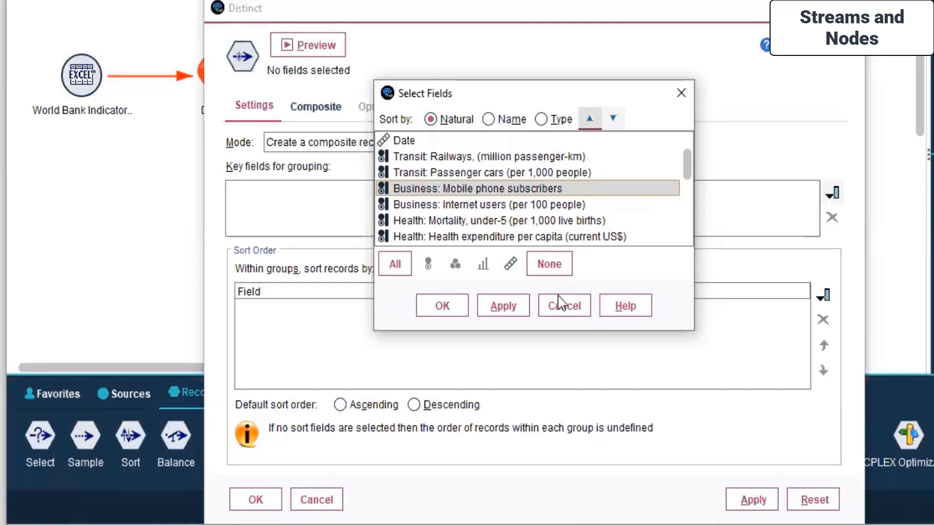
click(508, 308)
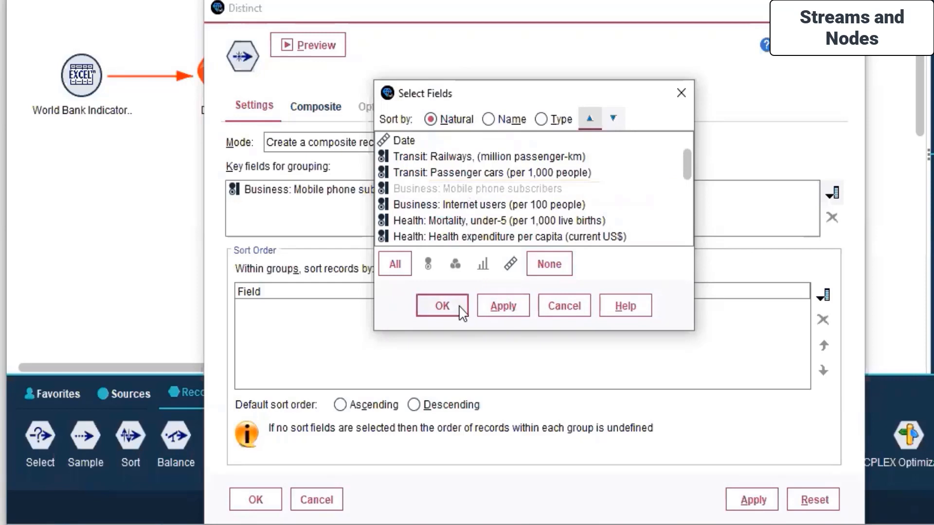
click(442, 306)
- Add Business: Internet users (per 100 people) as a second key field for grouping
click(832, 193)
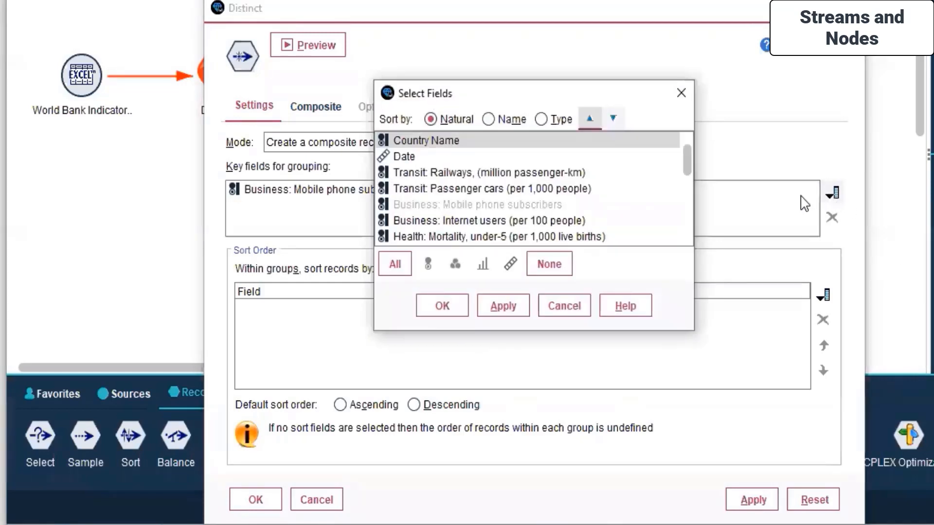
scroll(551, 224, down, 1)
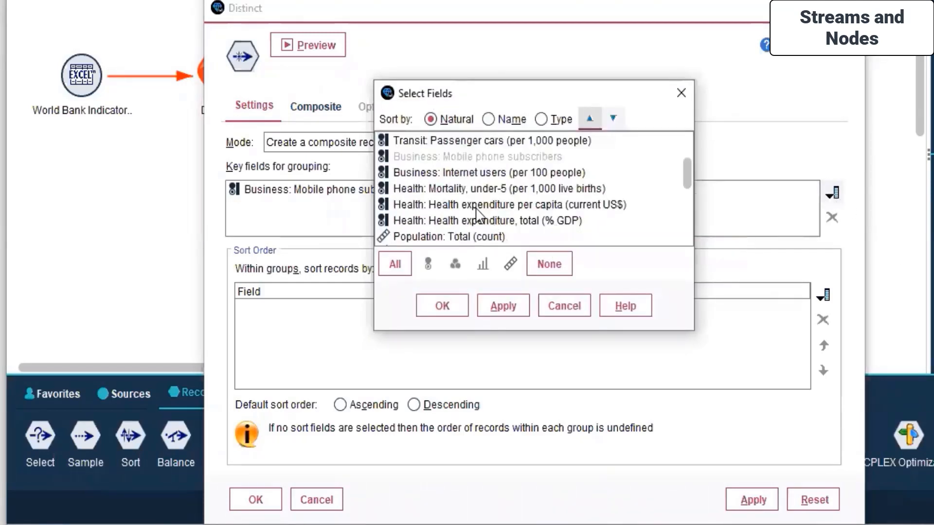
scroll(478, 210, down, 1)
scroll(478, 210, down, 1)
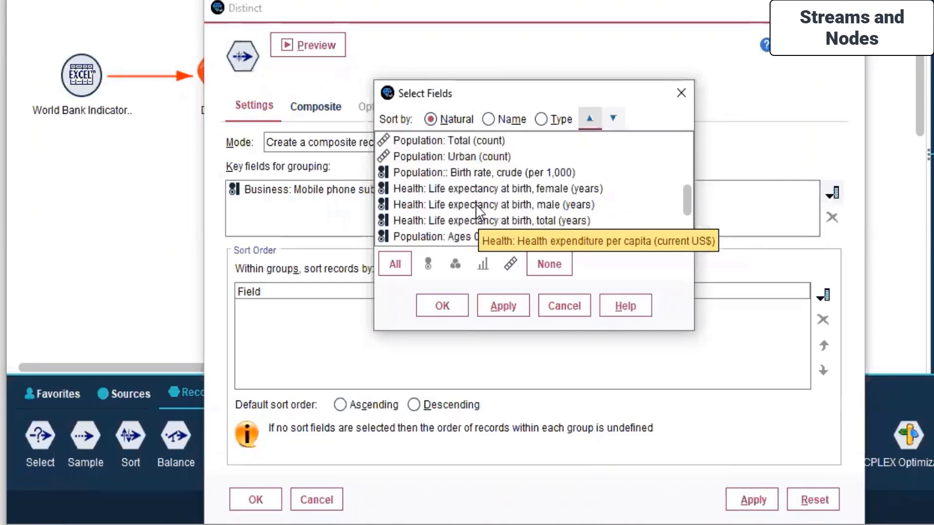
scroll(478, 210, down, 1)
scroll(478, 211, up, 1)
scroll(478, 210, up, 1)
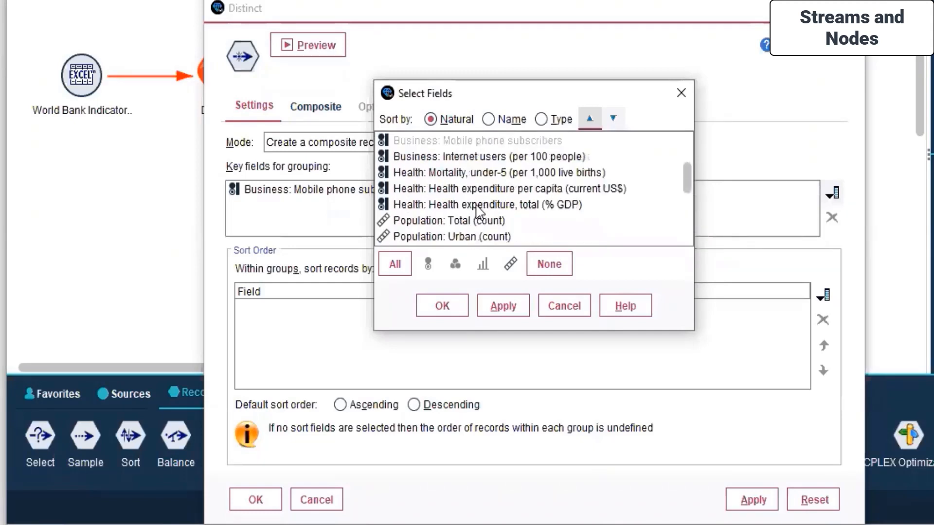
click(486, 158)
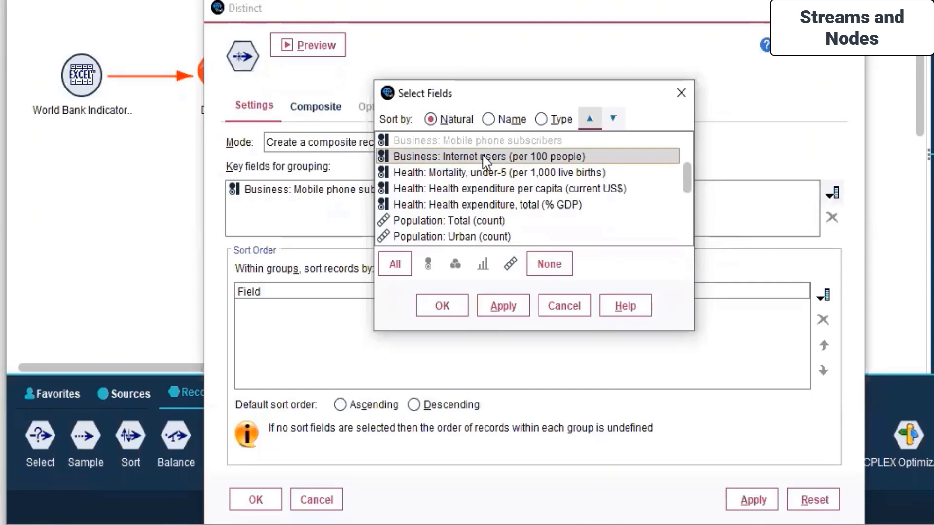
click(502, 308)
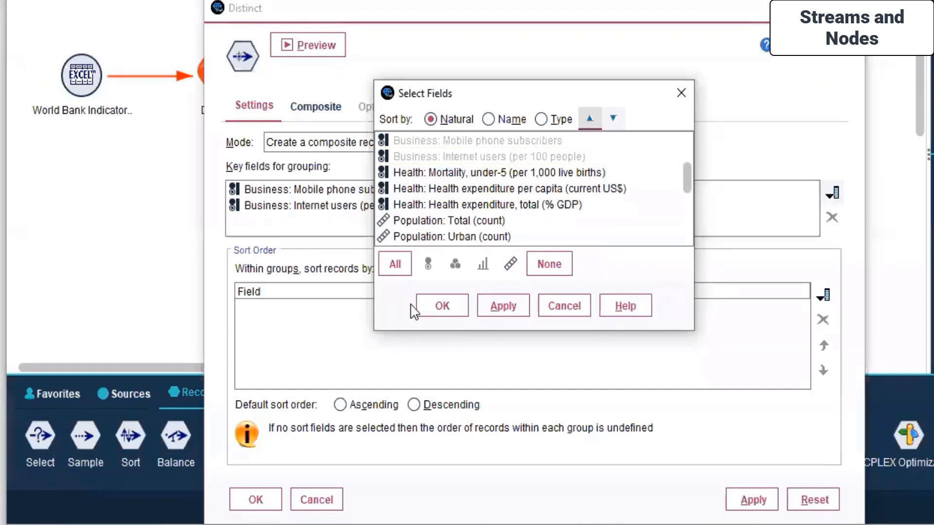
click(444, 307)
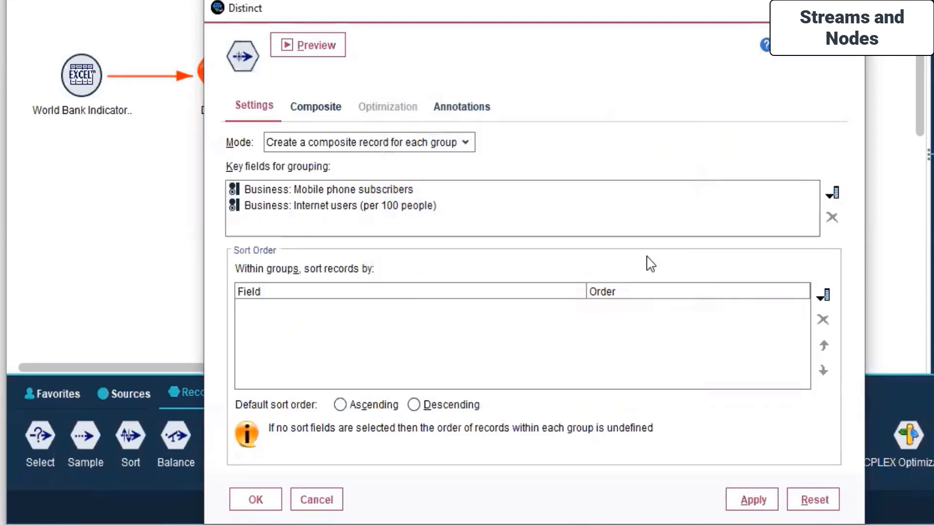
- Set the default sort order to Ascending, check the Composite and Annotations options, and accept the Distinct node's settings
click(341, 406)
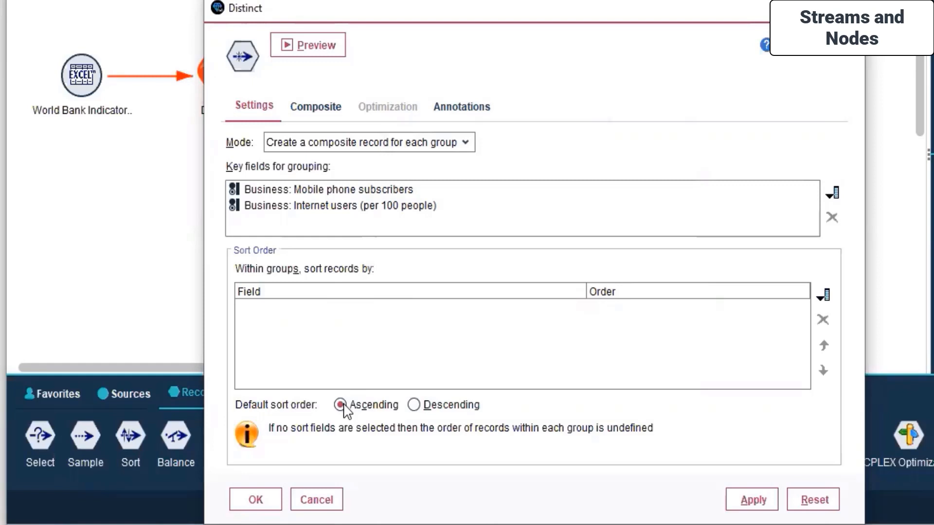
click(301, 109)
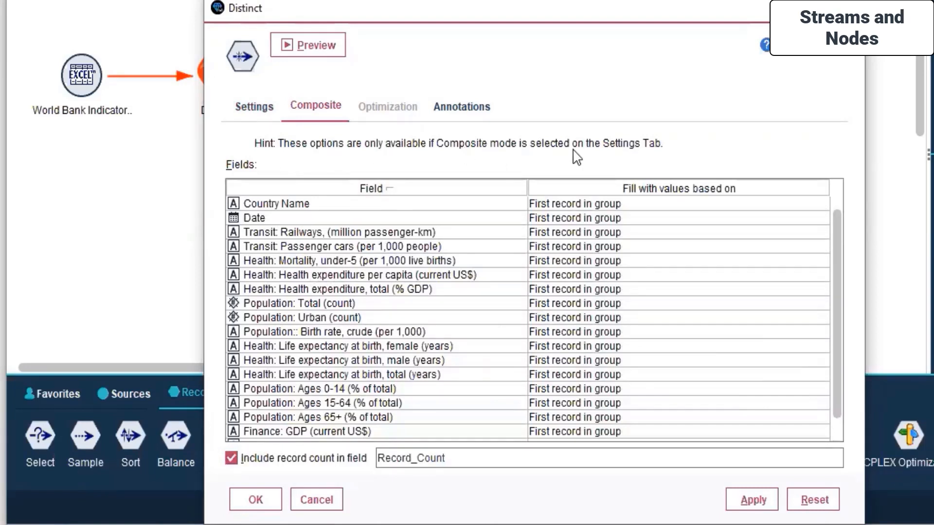
click(251, 109)
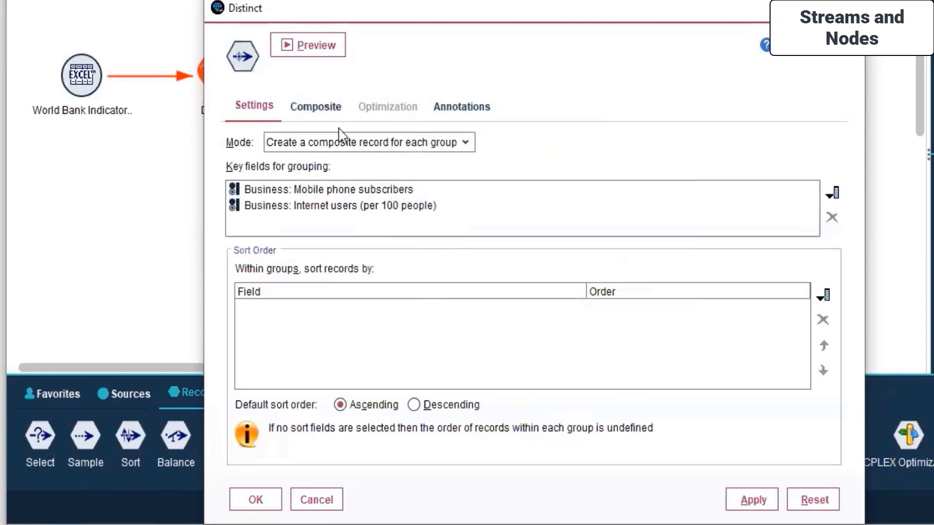
click(308, 112)
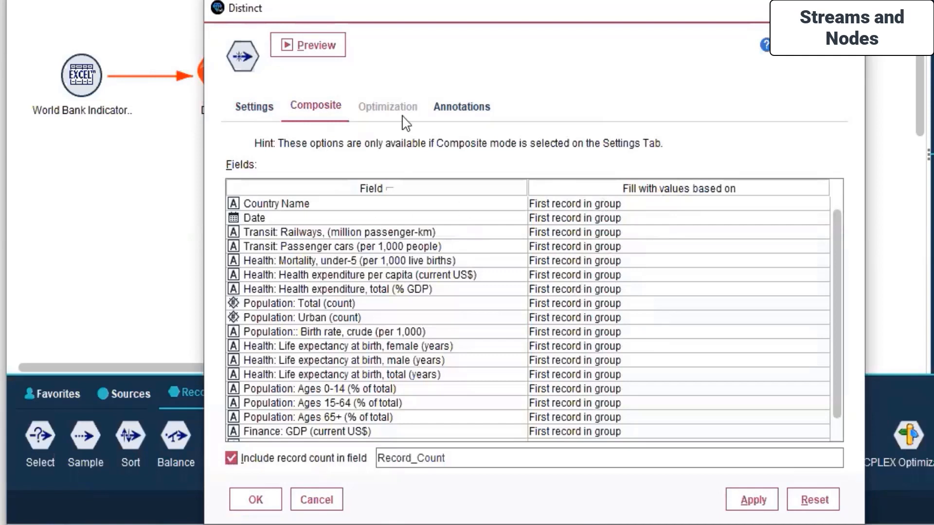
click(463, 105)
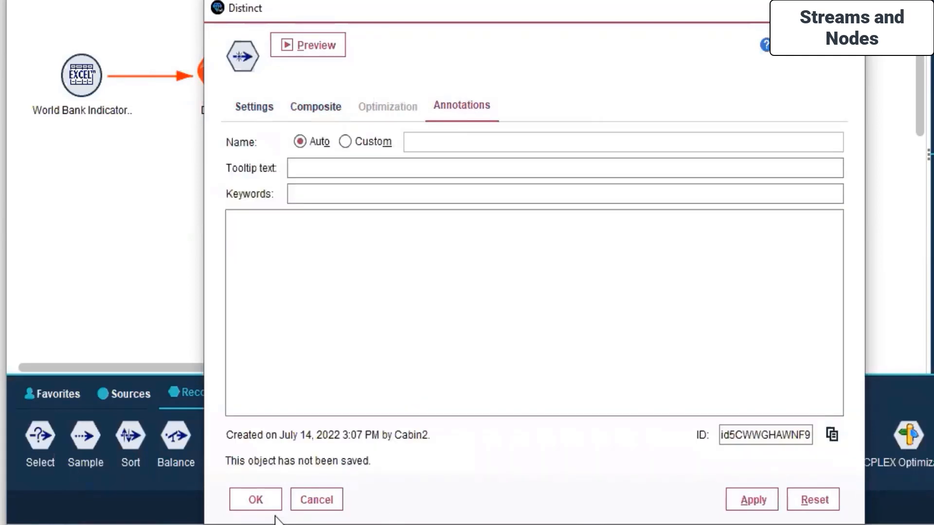
click(256, 501)
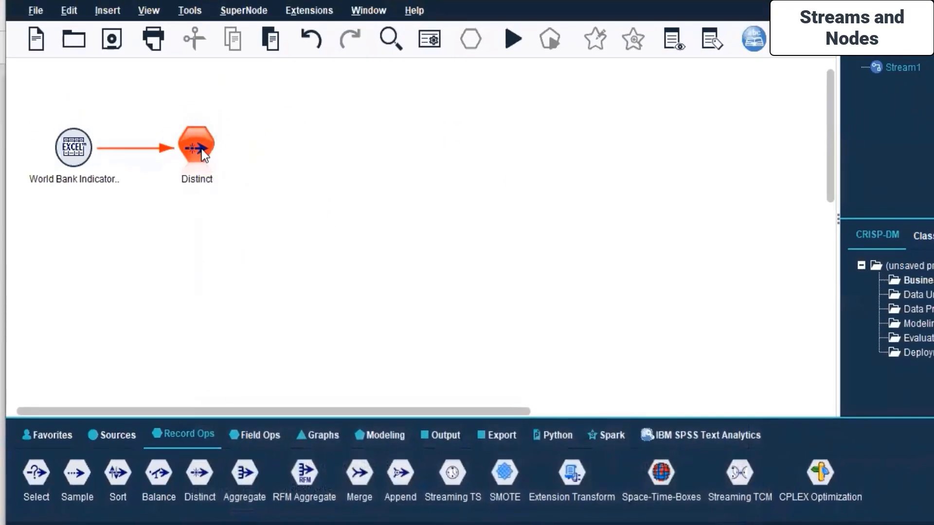
- Try to run the stream from the World Bank Indicators source node and from the Distinct node
right_click(200, 147)
click(109, 285)
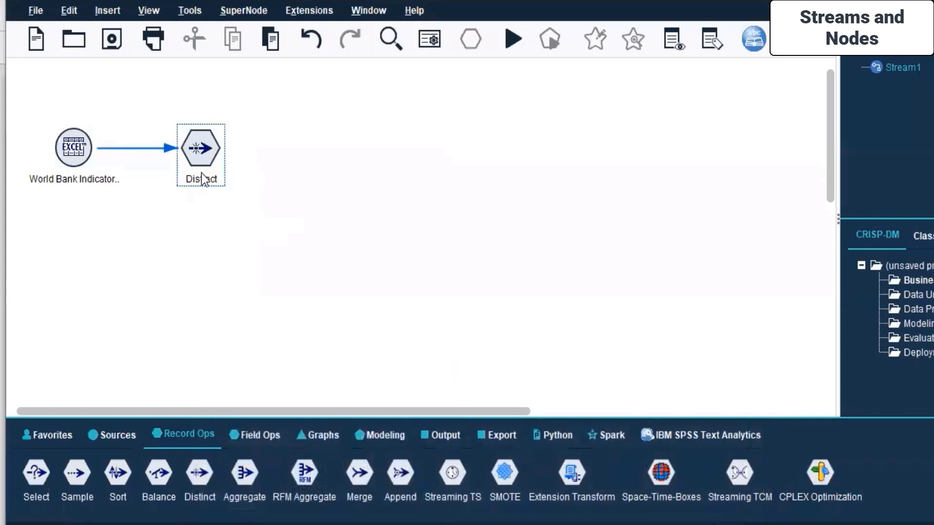
click(71, 160)
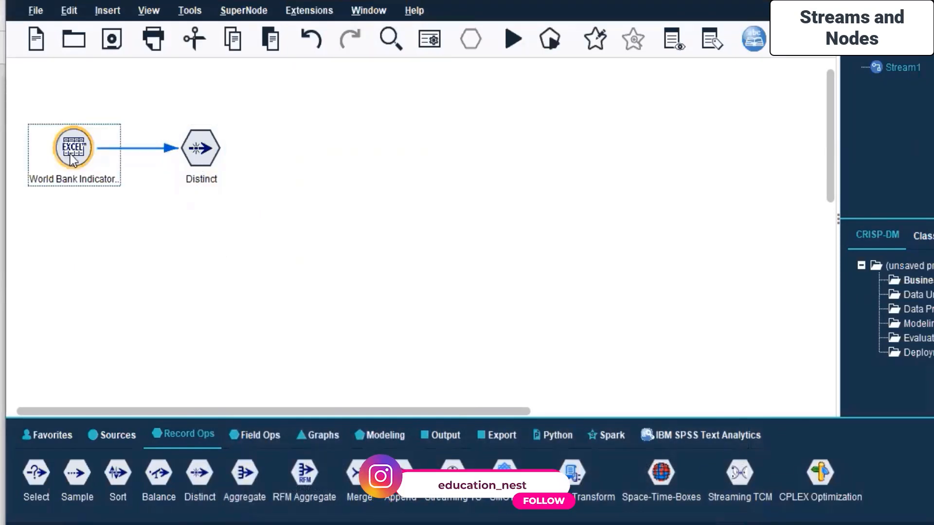
right_click(71, 160)
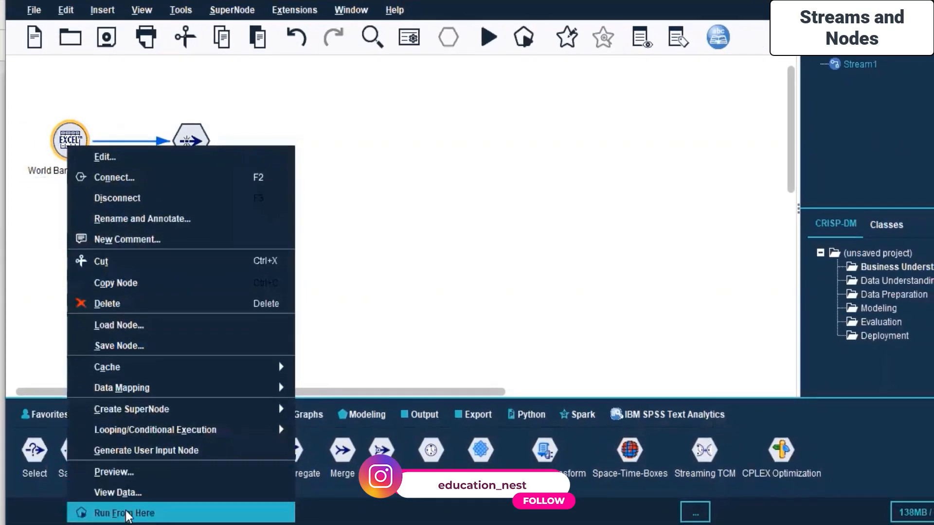
click(128, 514)
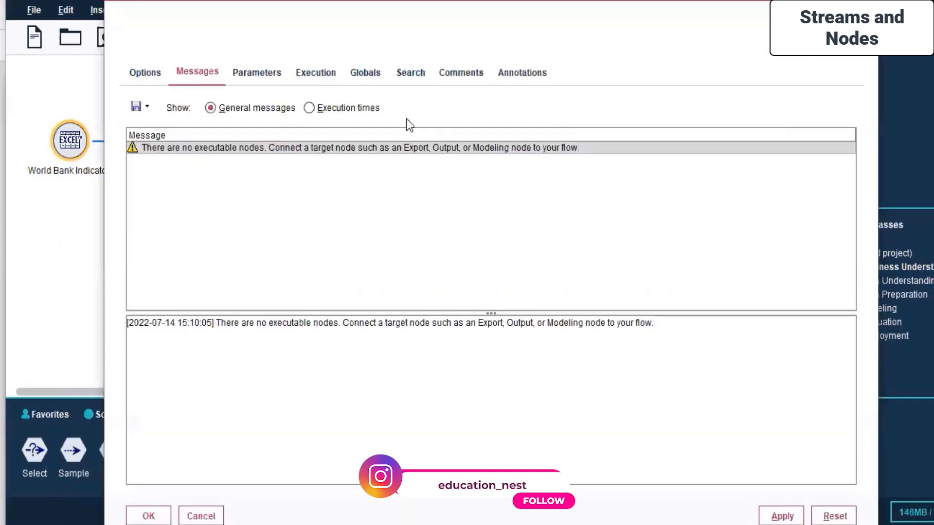
click(863, 15)
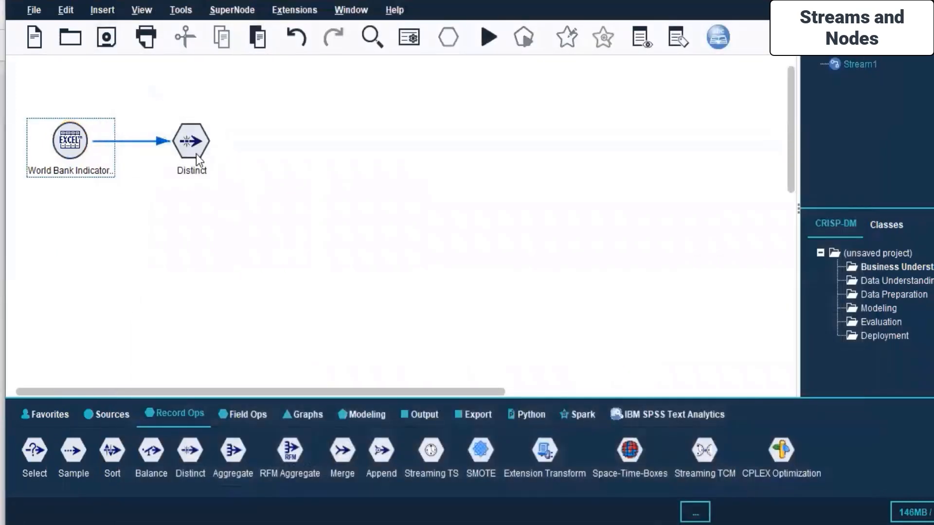
right_click(197, 136)
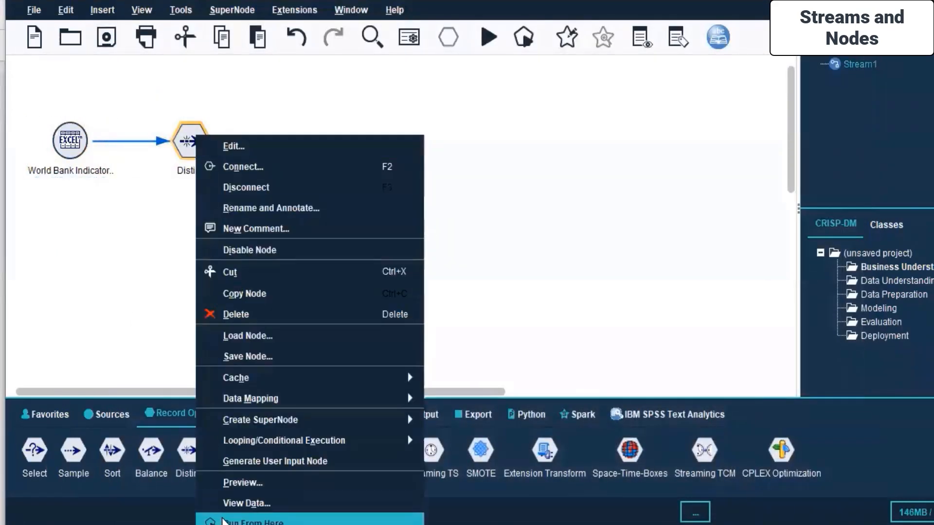
click(226, 520)
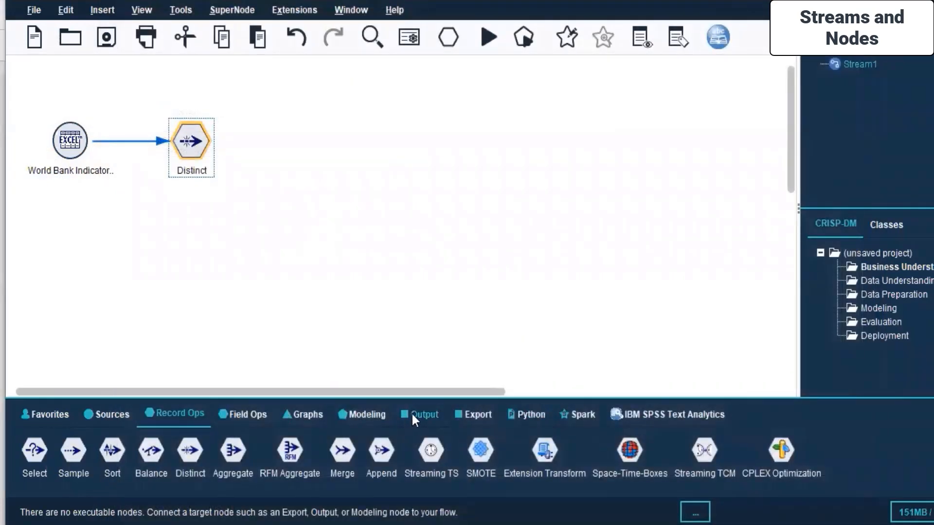
- Add a Linear modeling node connected to the Distinct node and place it beside that node on the canvas
click(423, 415)
click(373, 416)
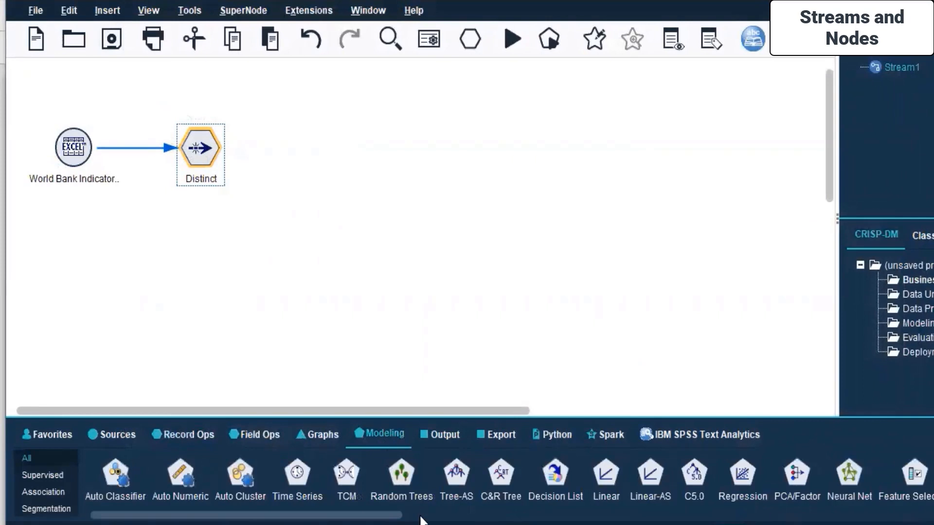
double_click(607, 482)
drag(278, 157, 323, 151)
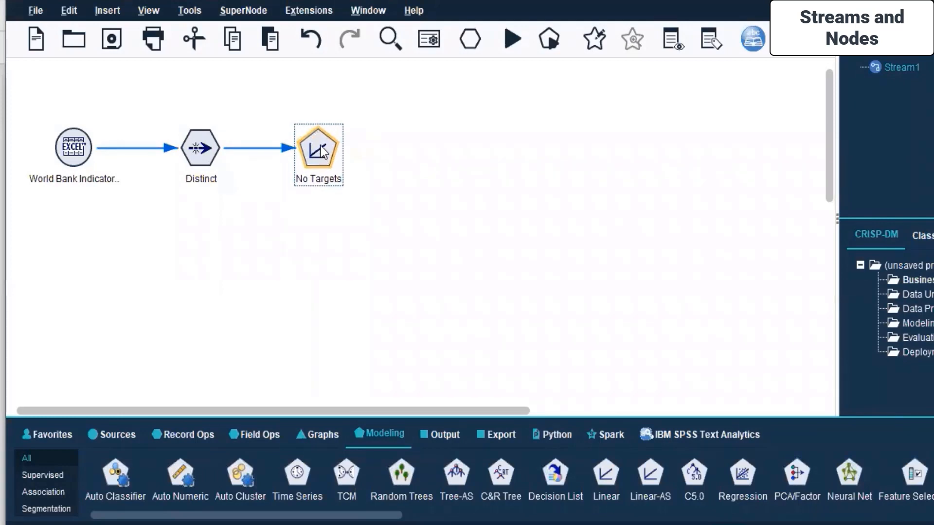
- Switch the Linear node to custom field assignments and try to assign Business: Mobile phone subscribers as the target
right_click(322, 146)
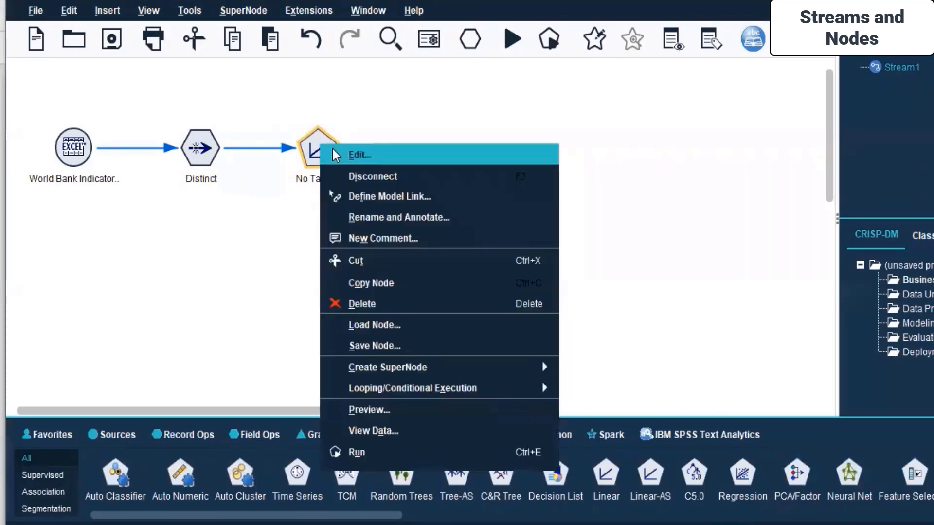
click(335, 147)
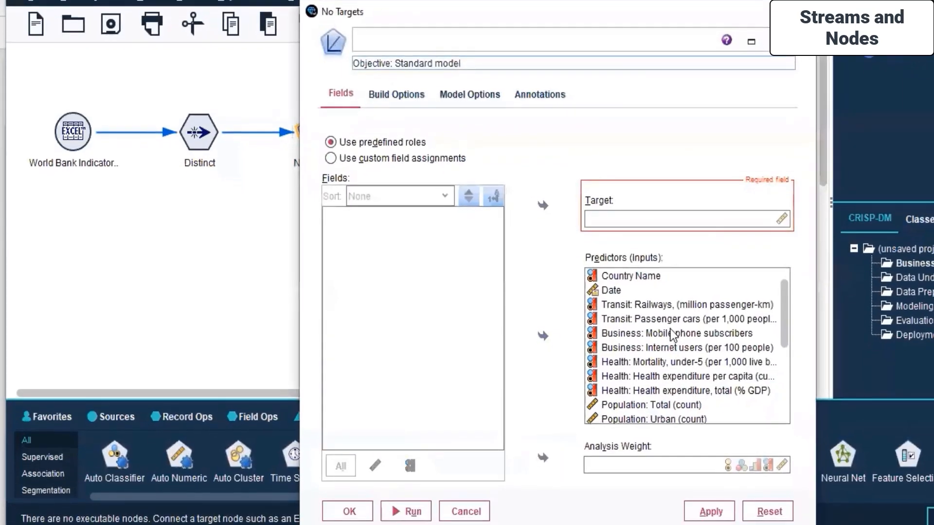
click(341, 152)
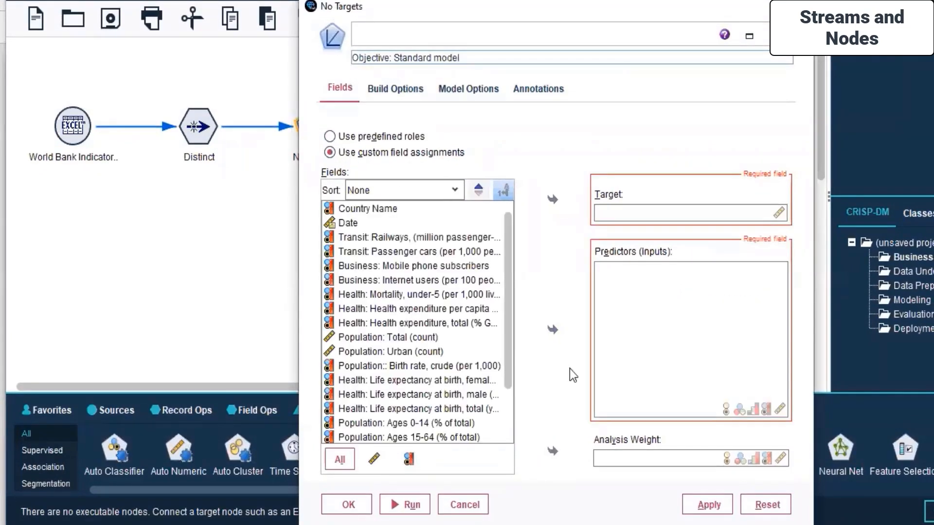
click(442, 266)
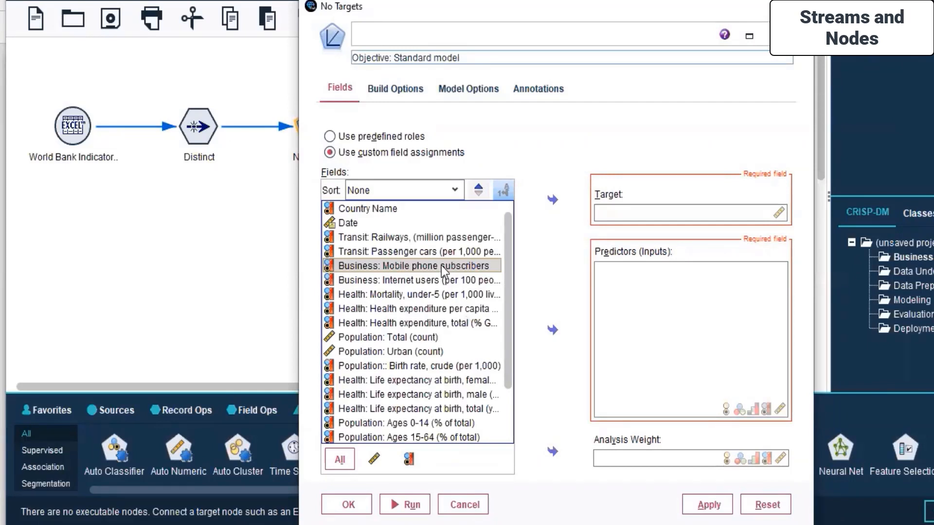
click(552, 199)
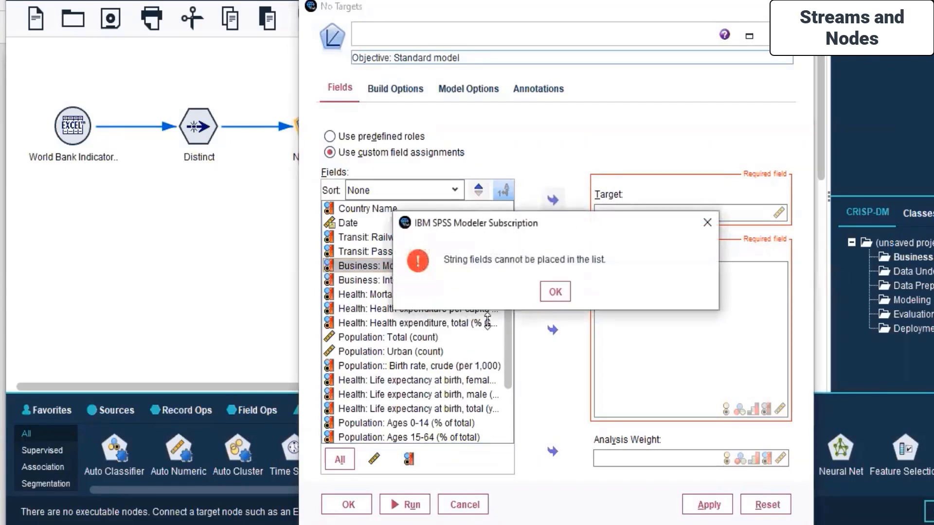
click(555, 292)
drag(392, 269, 617, 207)
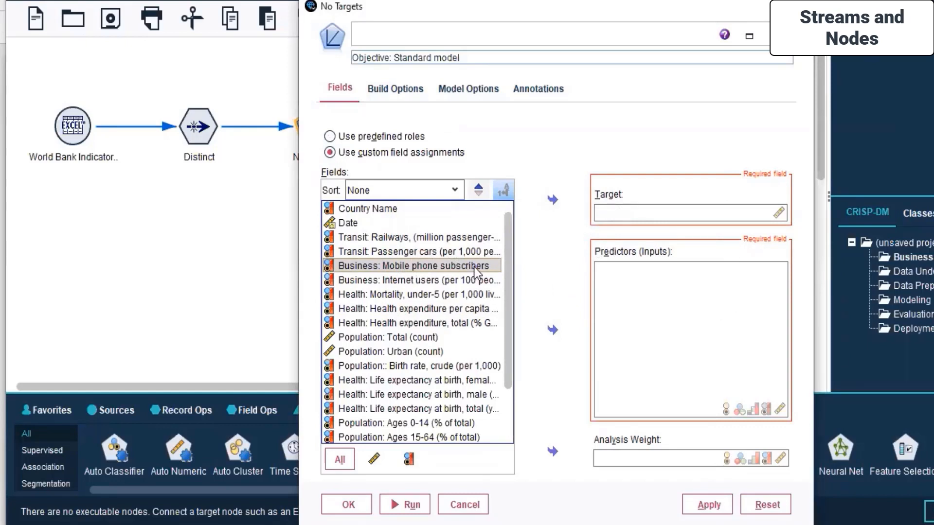
- Sort the Linear node's available fields alphanumerically, then by measurement
click(452, 189)
click(418, 223)
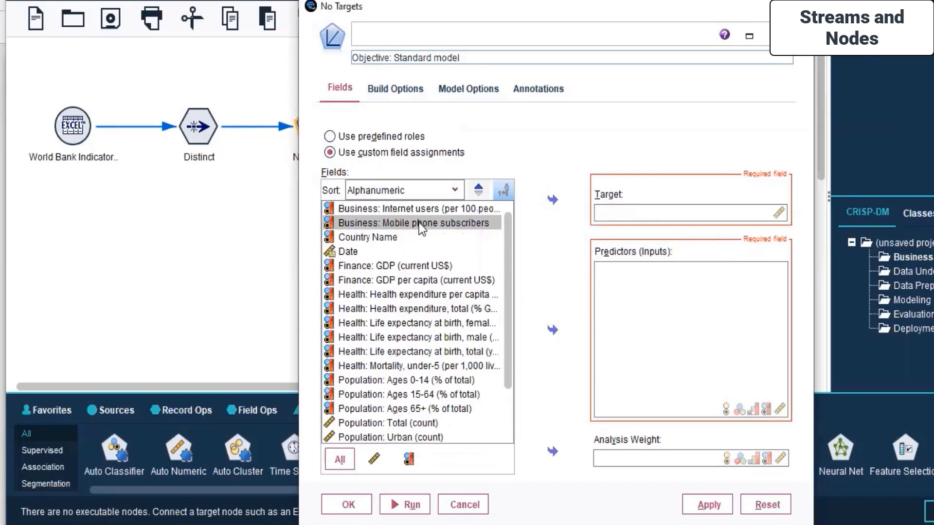
click(453, 191)
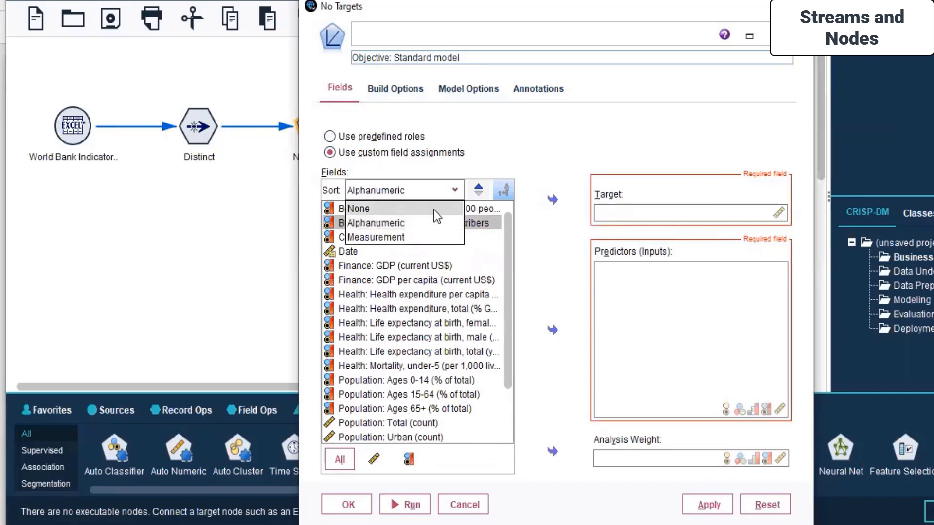
click(440, 237)
- Try to assign Business: Mobile phone subscribers as the Linear node's target and close the node's settings
click(449, 251)
click(552, 200)
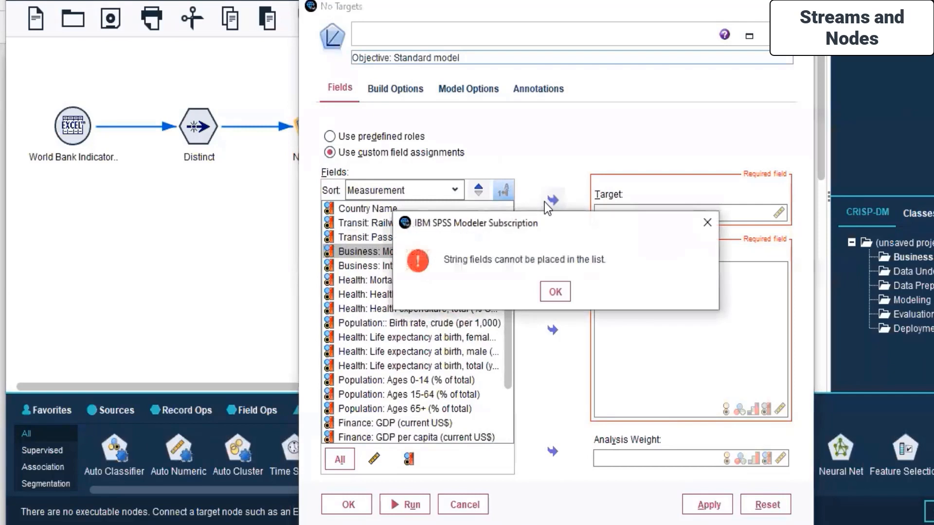
click(555, 291)
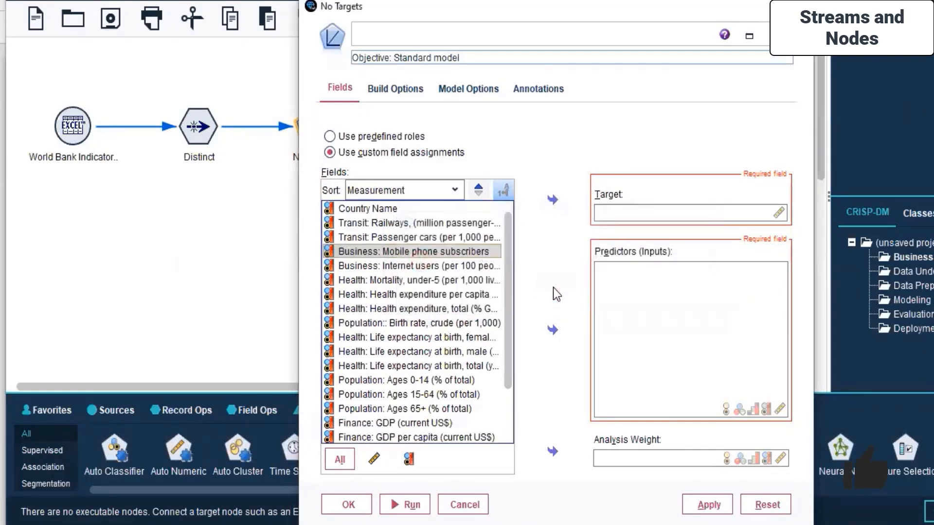
click(775, 35)
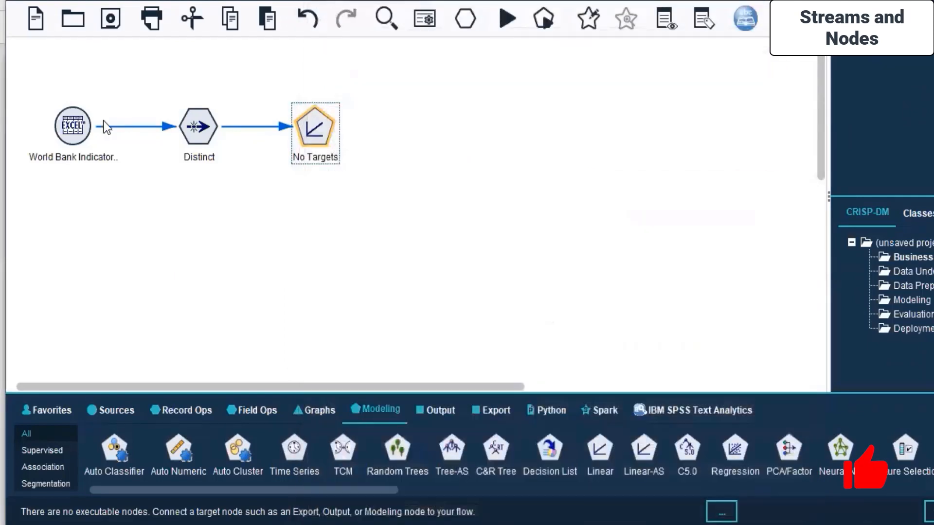
- Open the World Bank Indicators source node's field types and read the values for all fields
click(72, 112)
right_click(71, 112)
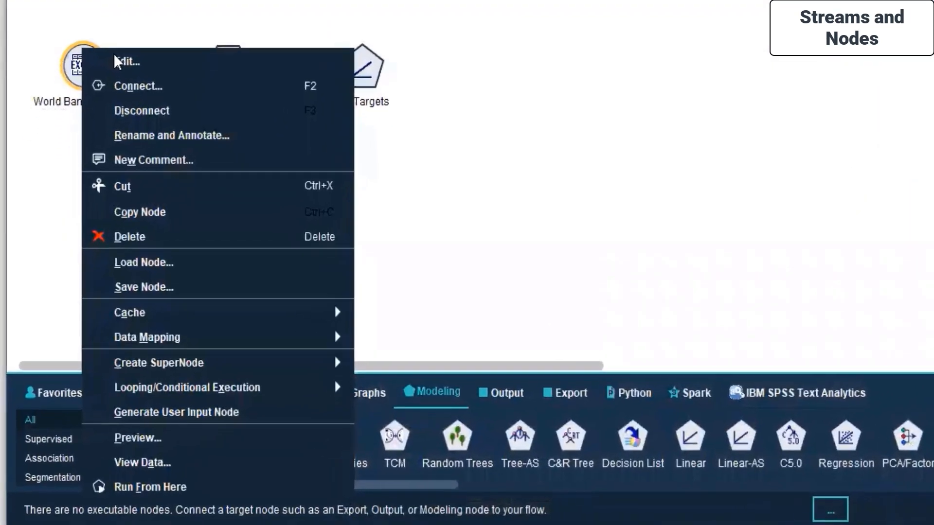
click(107, 58)
click(201, 119)
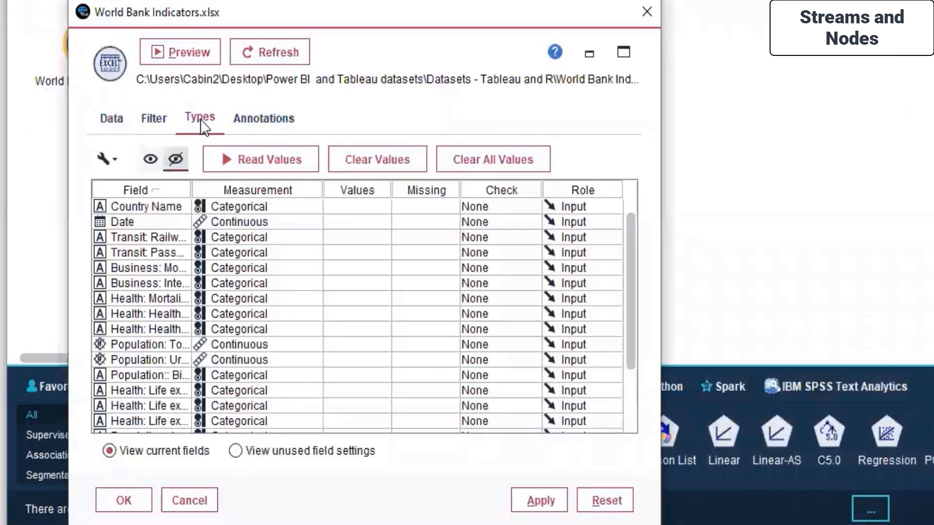
click(267, 155)
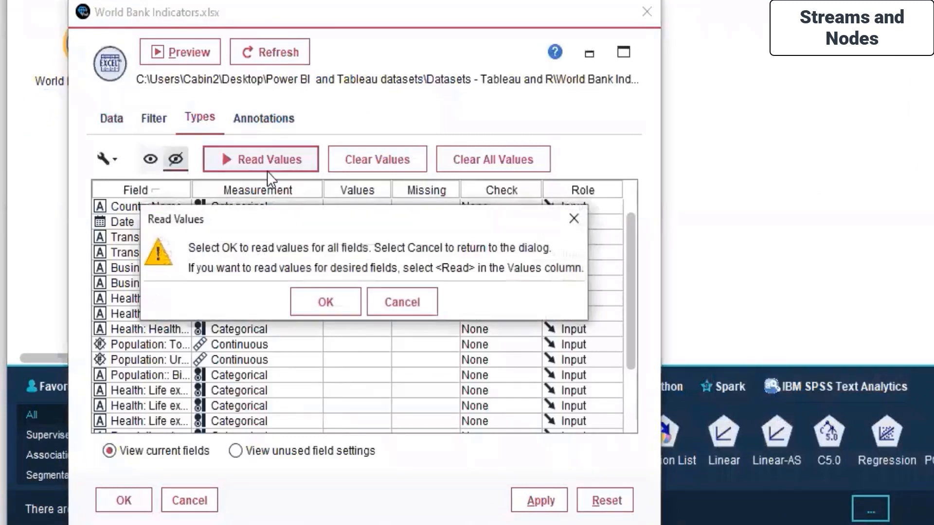
click(310, 298)
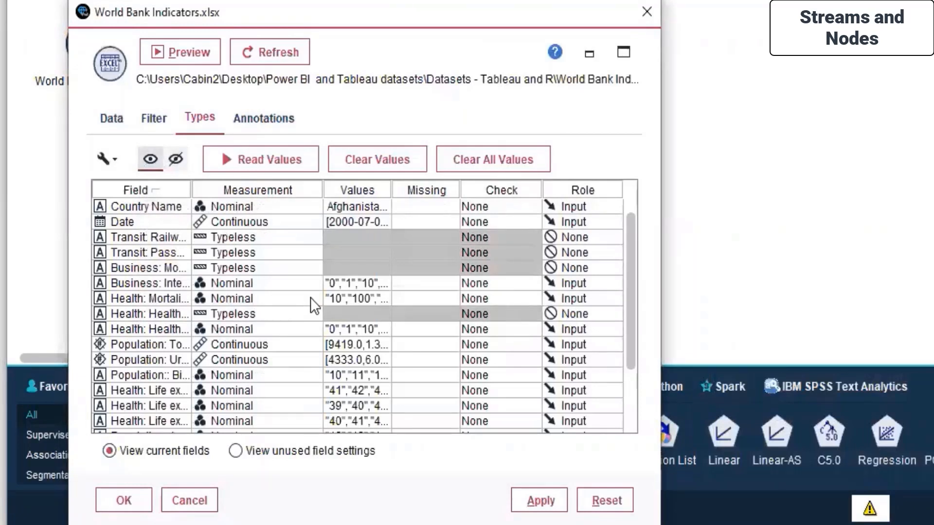
- Set the measurement level of the Business: Mobile phone subscribers field to <Default>
scroll(242, 358, down, 2)
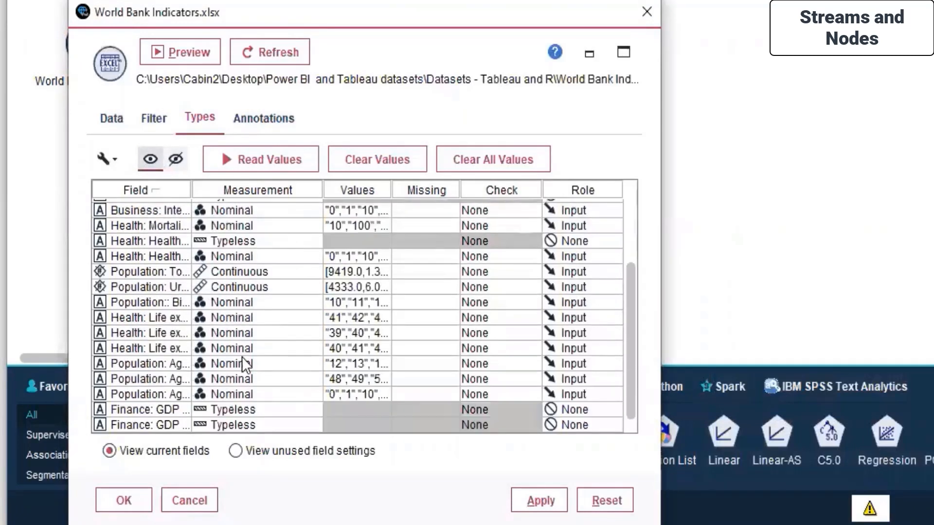
scroll(243, 364, up, 2)
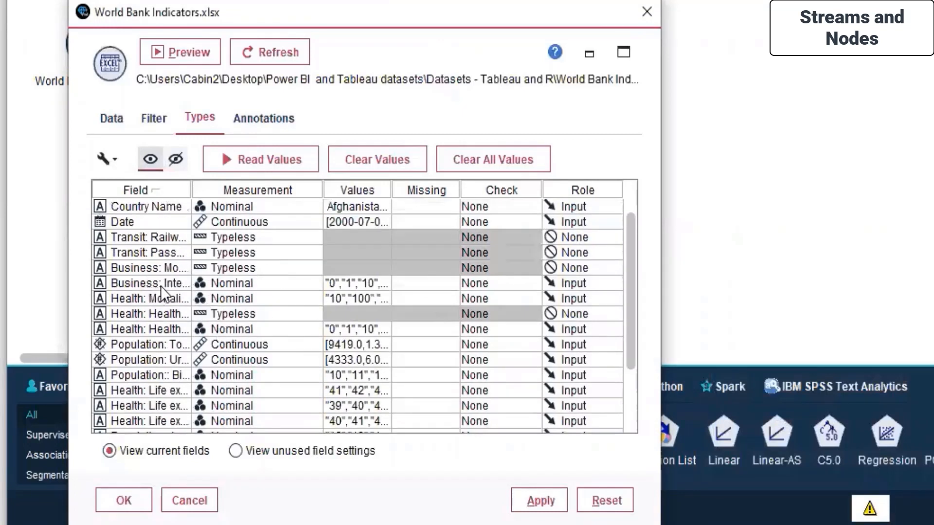
click(161, 286)
click(238, 267)
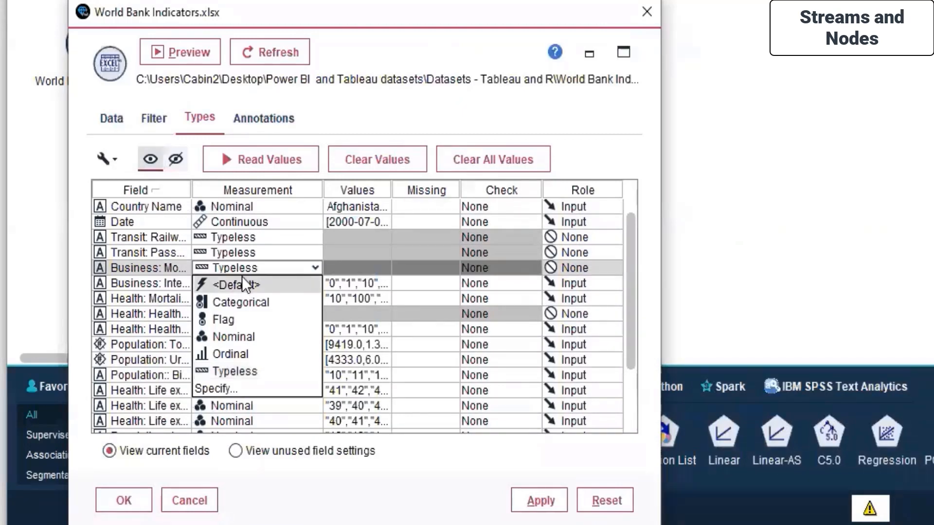
click(242, 279)
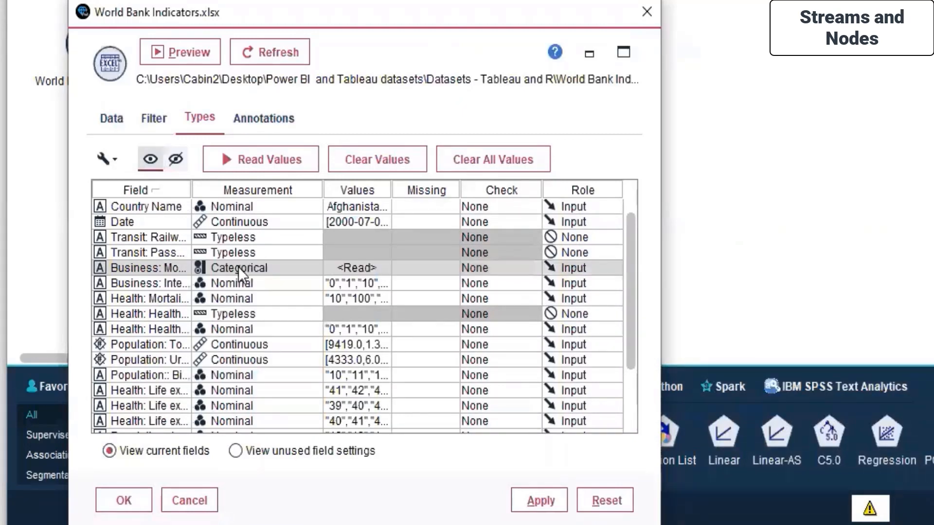
- Sort the source node's fields by measurement and set Business: Mobile phone subscribers to Typeless
click(227, 190)
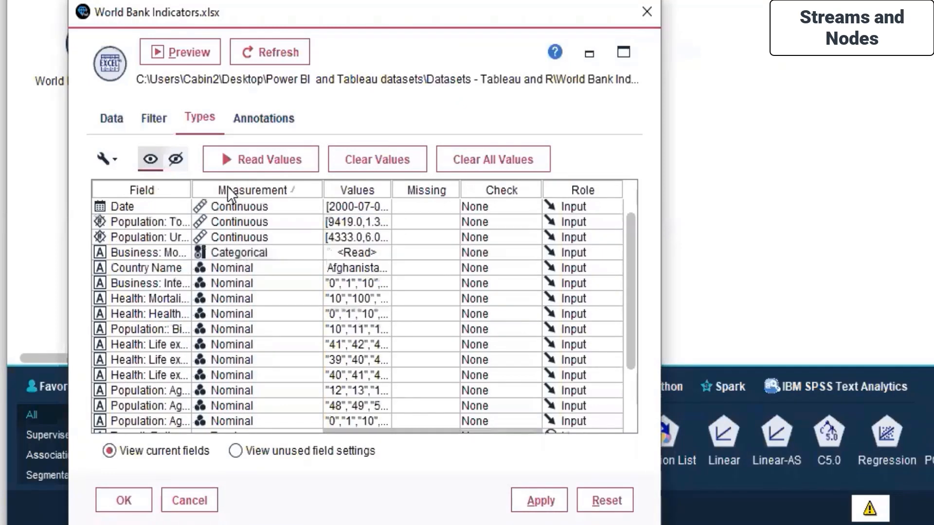
scroll(234, 292, down, 1)
scroll(235, 294, up, 1)
scroll(235, 293, down, 2)
scroll(235, 293, up, 2)
click(238, 252)
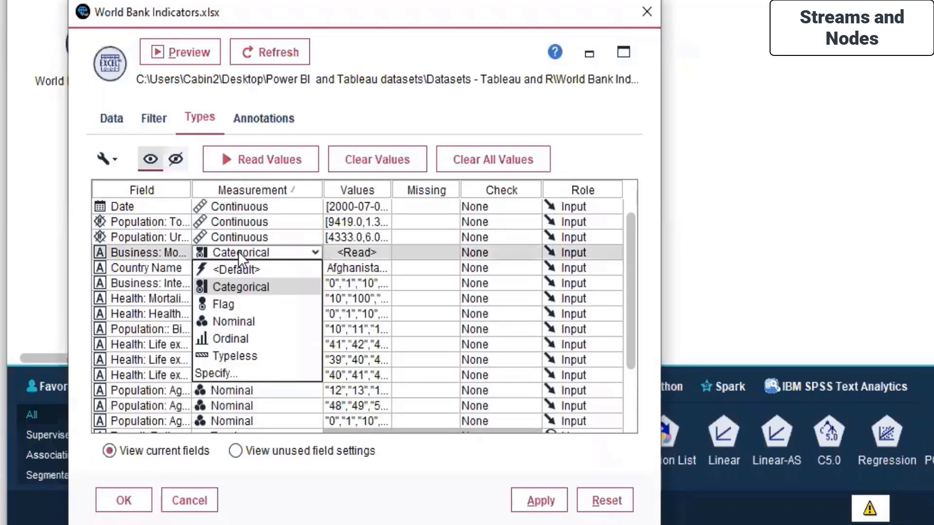
click(255, 355)
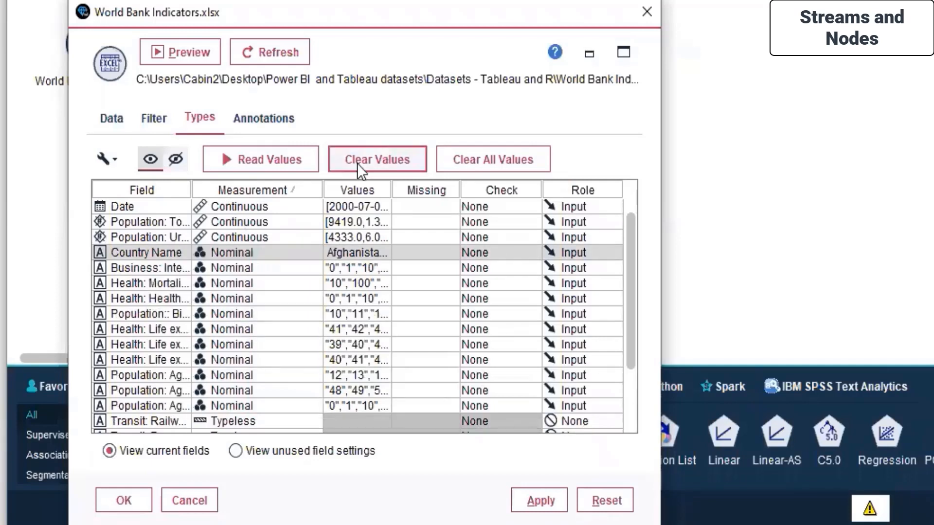
- Try to read the field values again and accept the World Bank Indicators node's settings
click(218, 159)
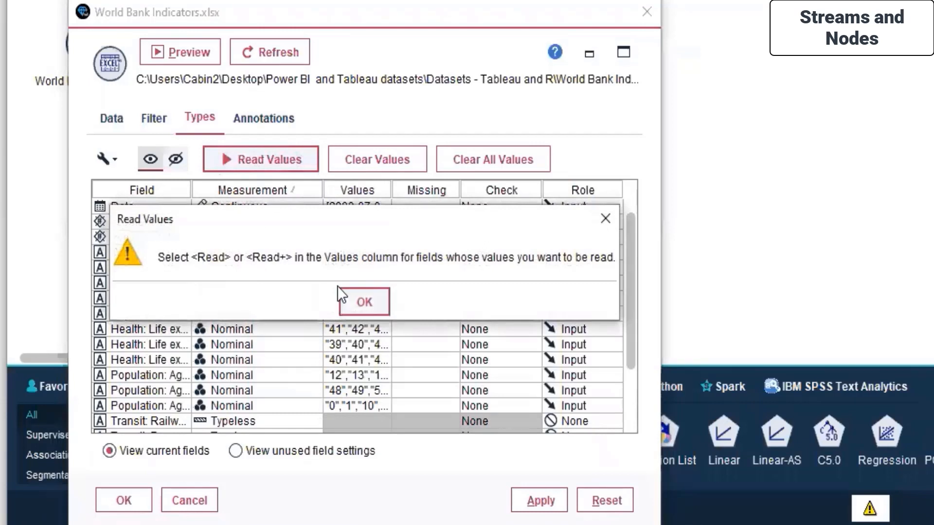
click(348, 301)
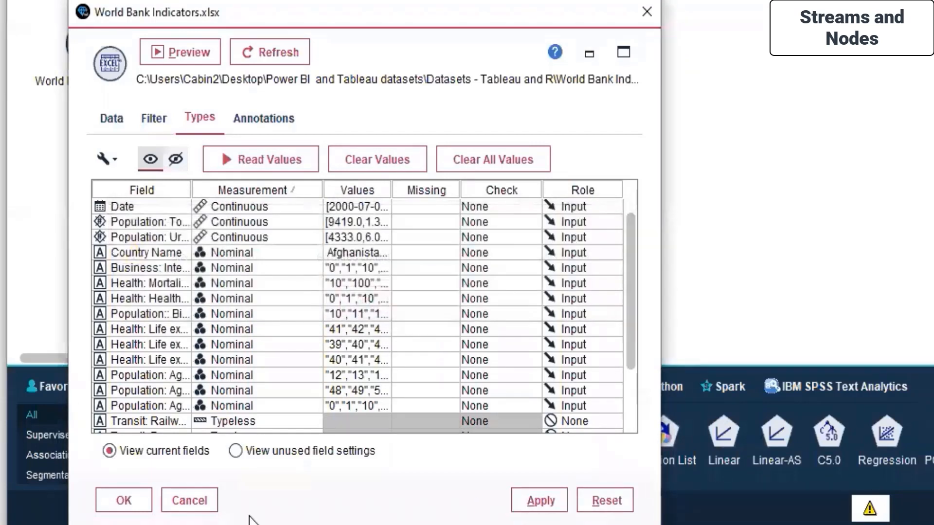
click(110, 497)
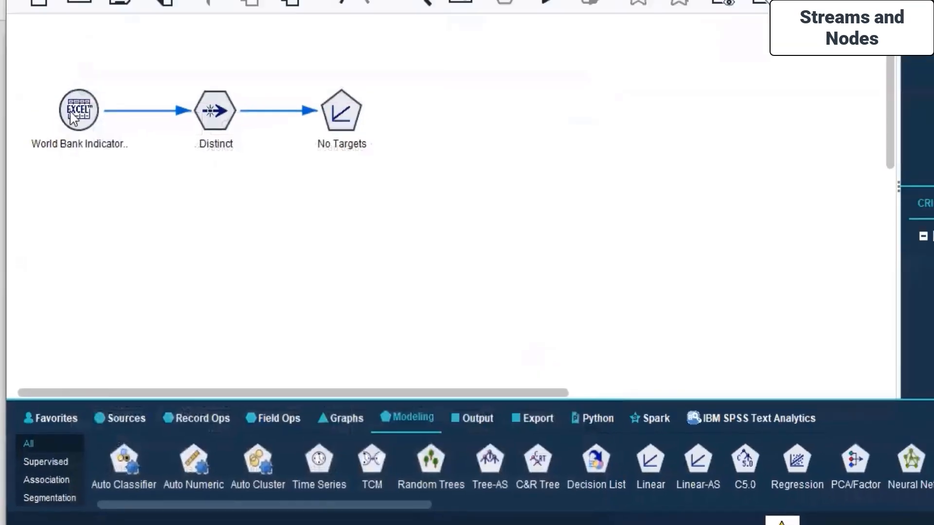
- Reopen the Linear node with custom field assignments and set Population: Total (count) as the target
right_click(319, 152)
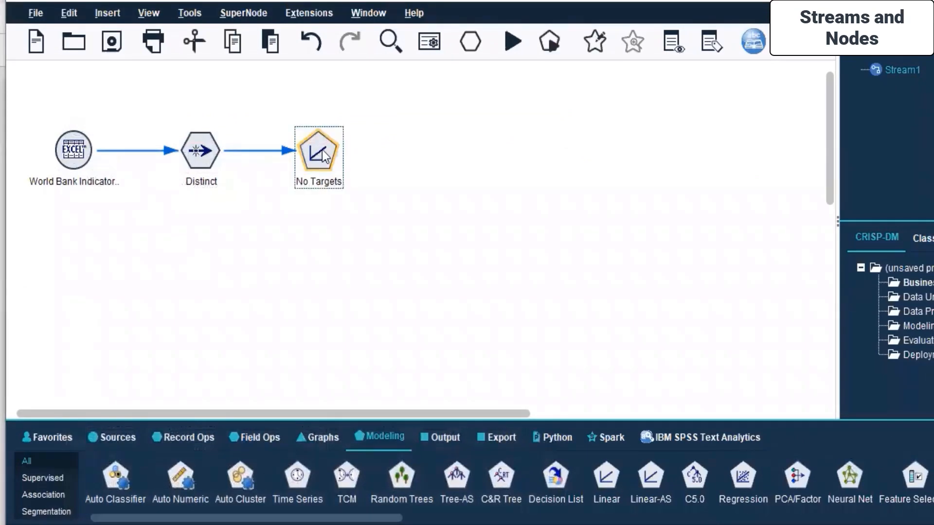
click(363, 159)
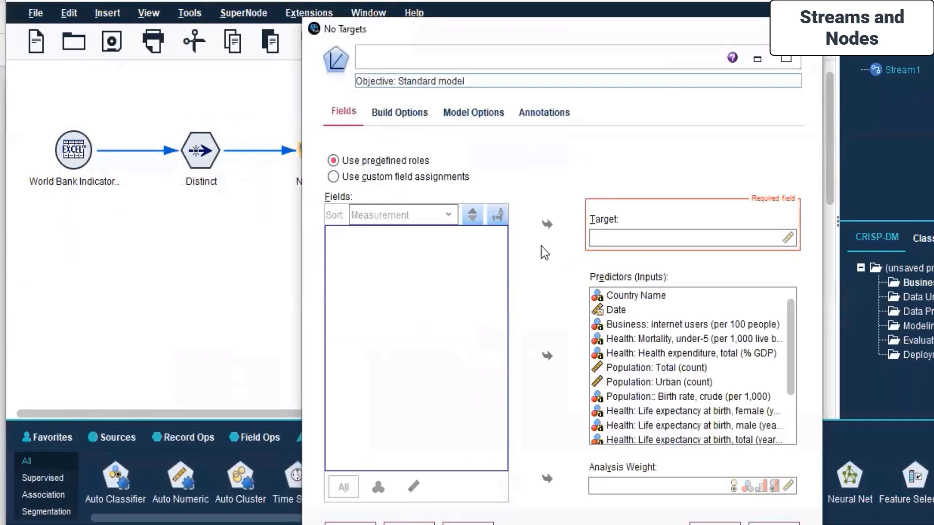
click(377, 179)
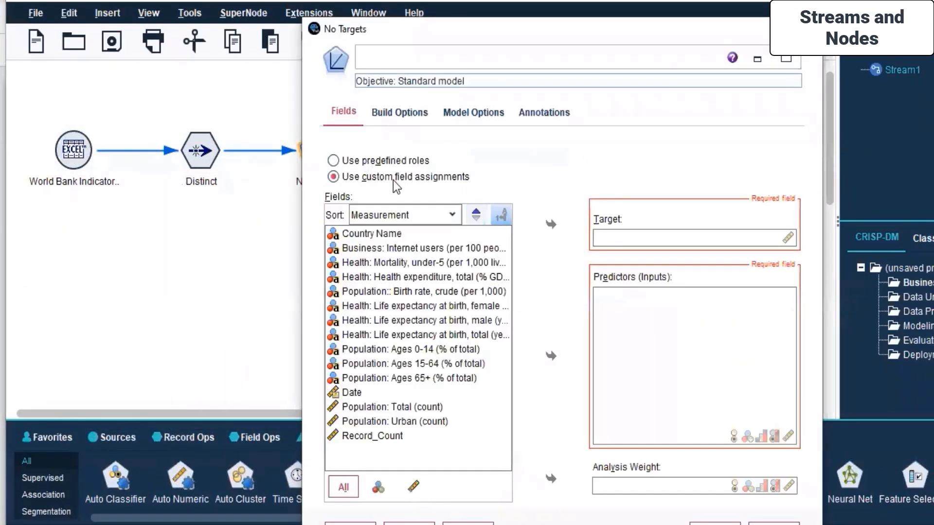
click(423, 408)
click(551, 225)
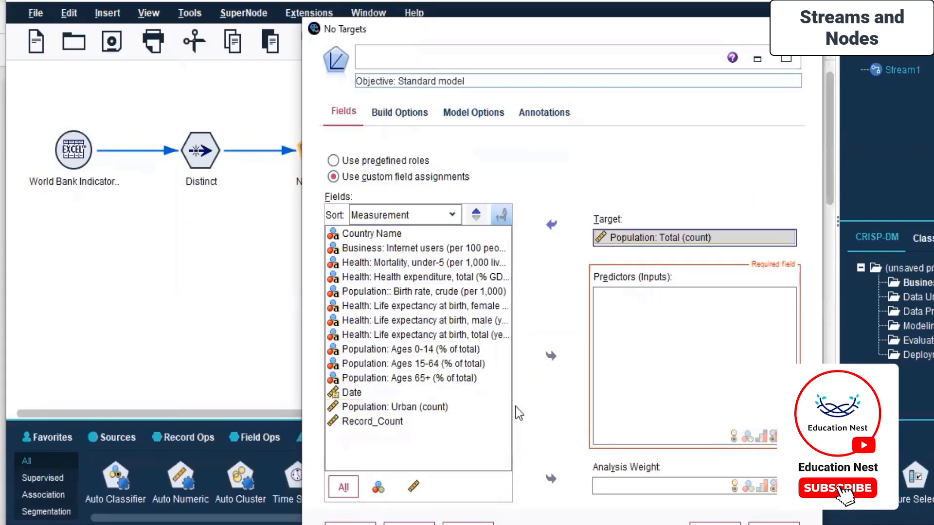
- Add Business: Internet users (per 100 people) as a predictor and remove it again
click(434, 251)
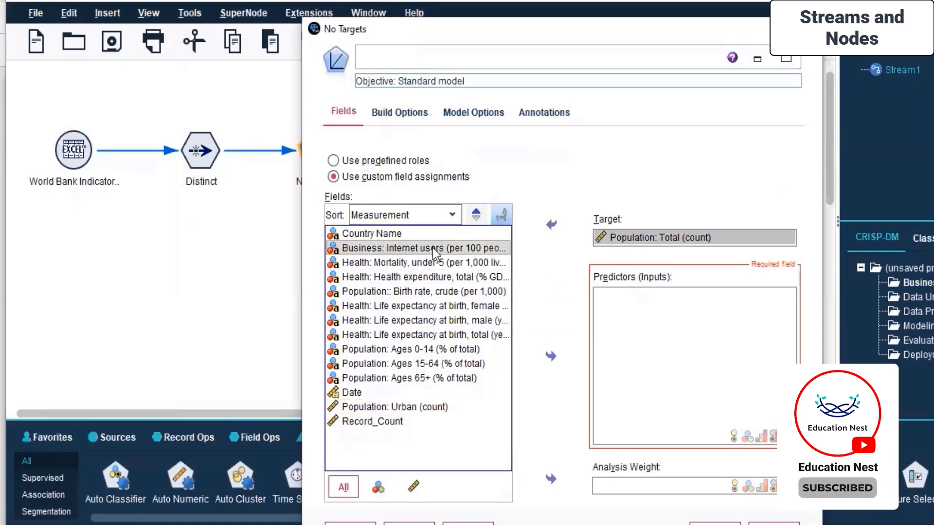
click(551, 356)
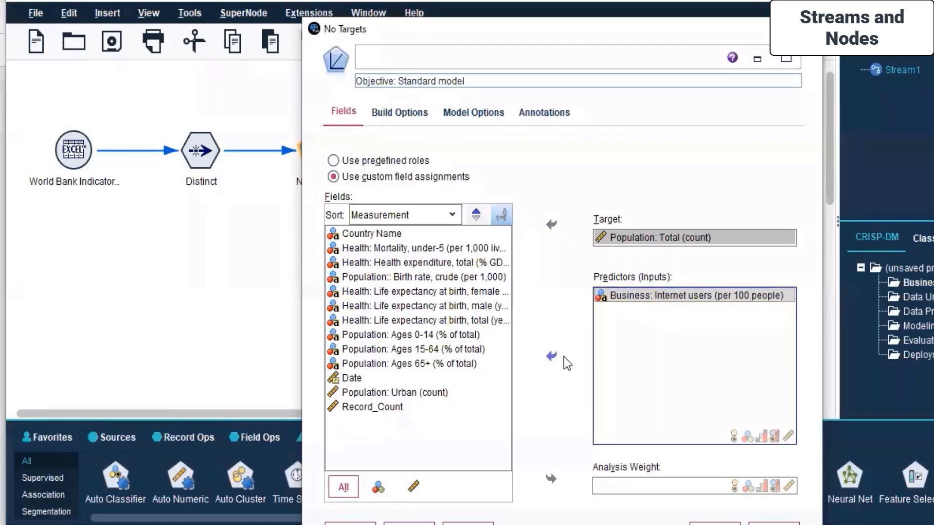
click(552, 357)
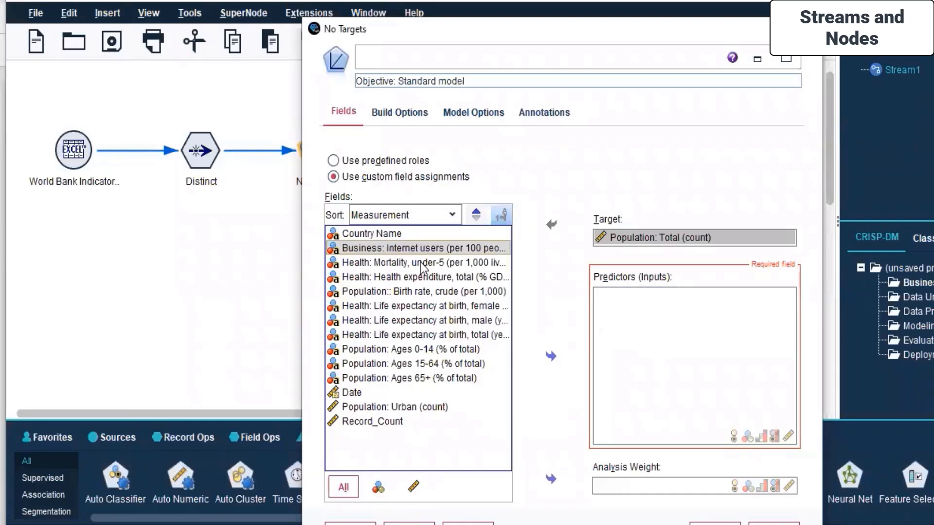
- Add Health: Life expectancy at birth, total (years) as the Linear node's predictor
click(393, 306)
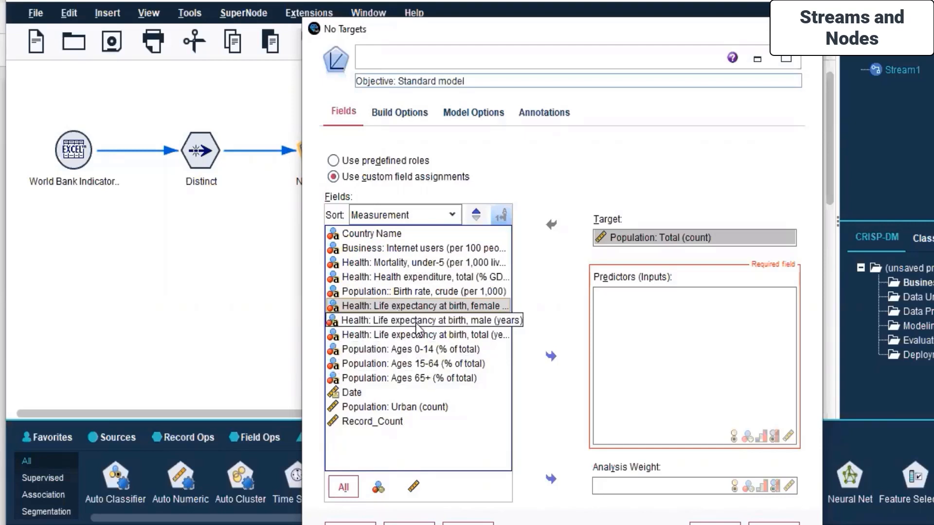
click(428, 336)
click(549, 357)
click(647, 237)
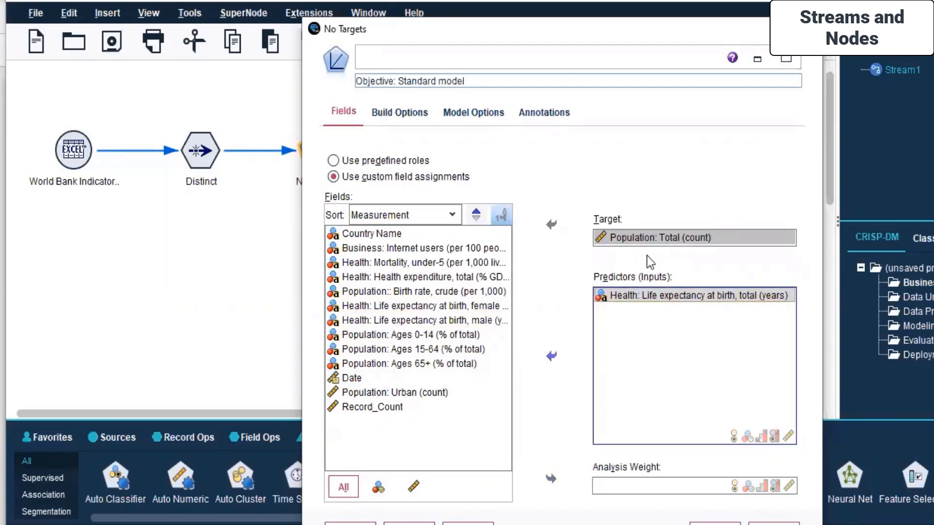
- Check the Linear node's build, model and annotation options, and apply and accept its field settings
click(398, 114)
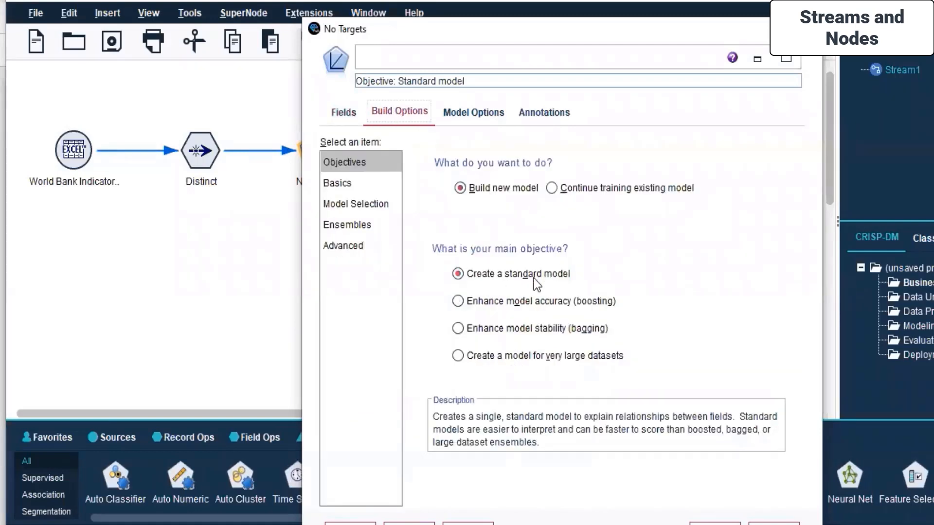
click(479, 116)
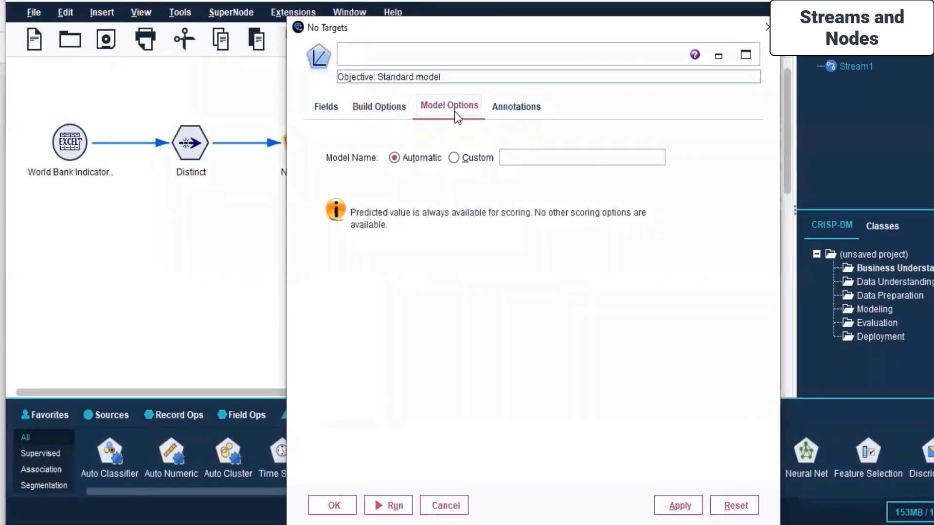
click(516, 107)
click(329, 112)
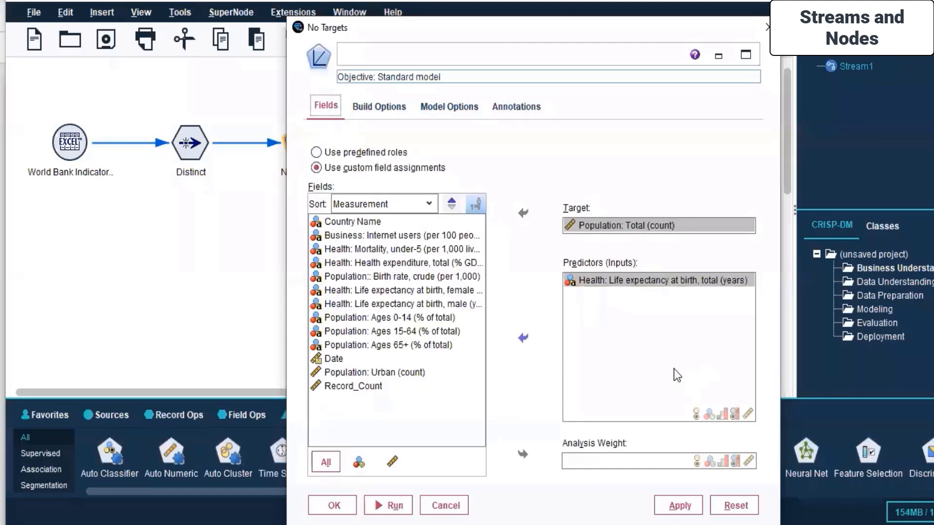
click(692, 512)
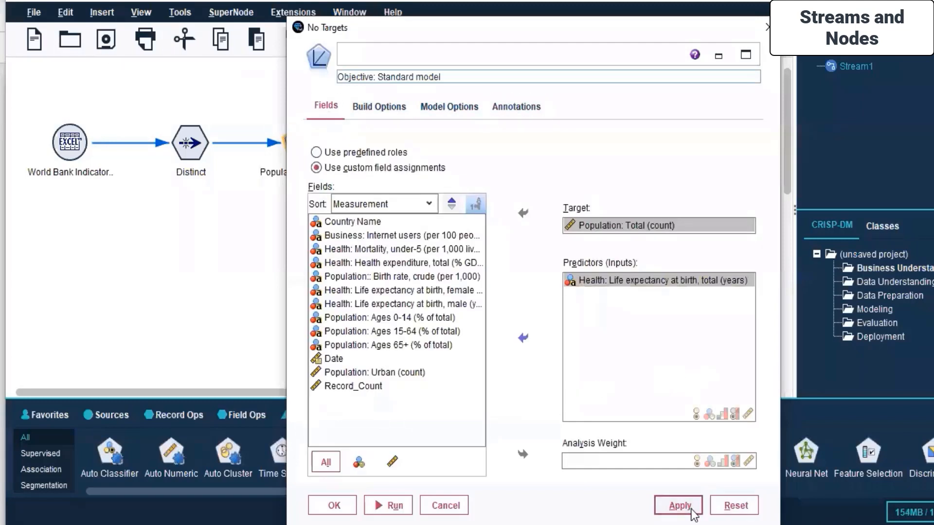
click(334, 506)
click(348, 290)
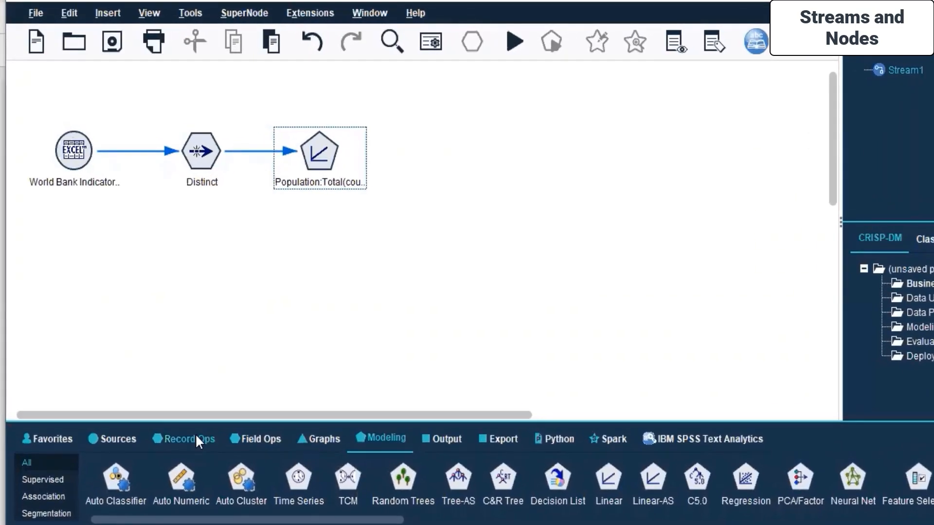
- Show the available record operation nodes and select the Distinct node in the stream
click(198, 440)
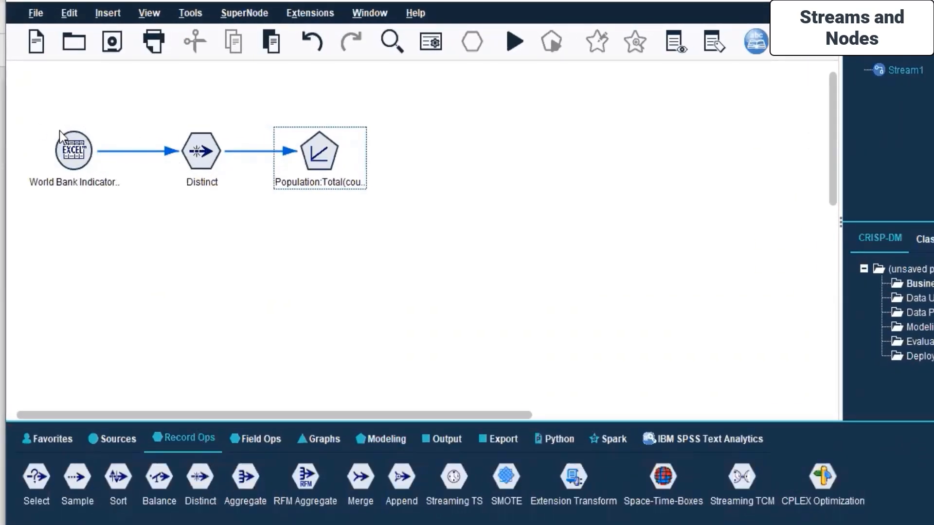
click(202, 146)
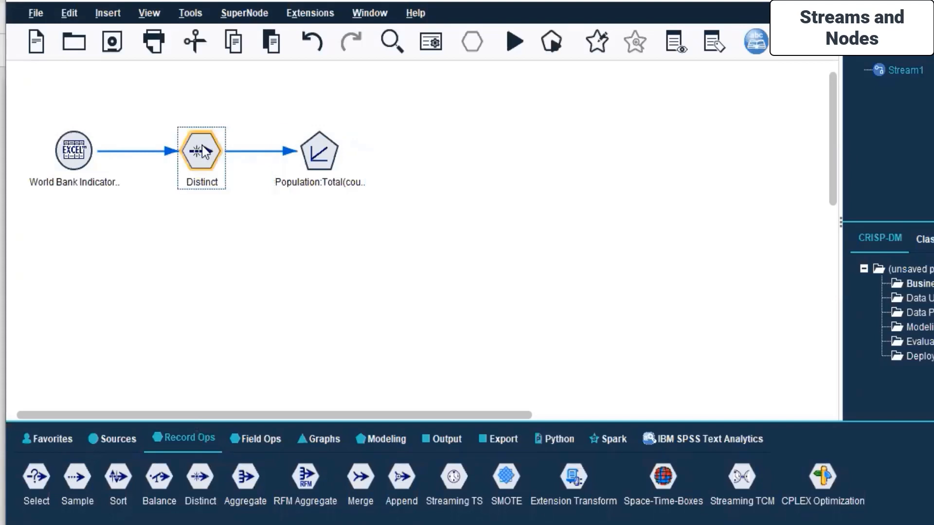
- Run the stream from the World Bank Indicators source node to generate the total population model nugget
click(246, 218)
click(330, 150)
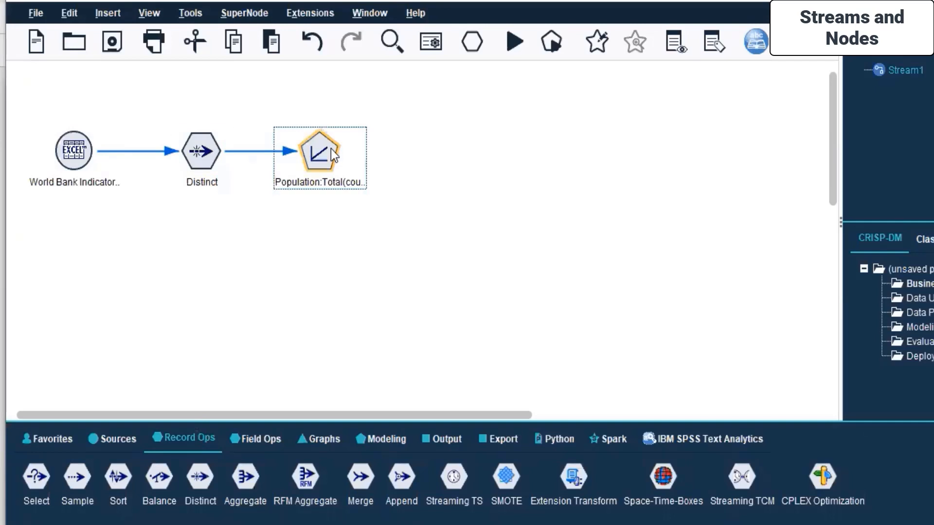
click(323, 251)
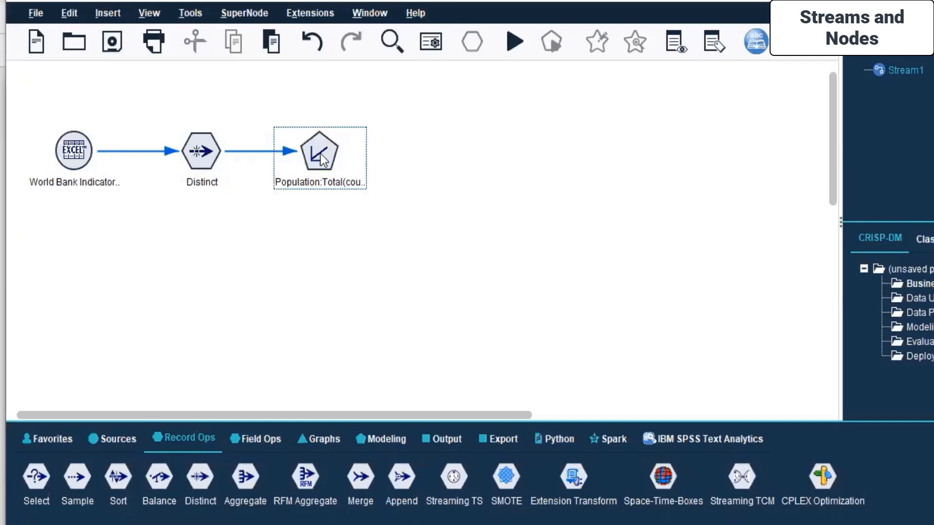
right_click(84, 146)
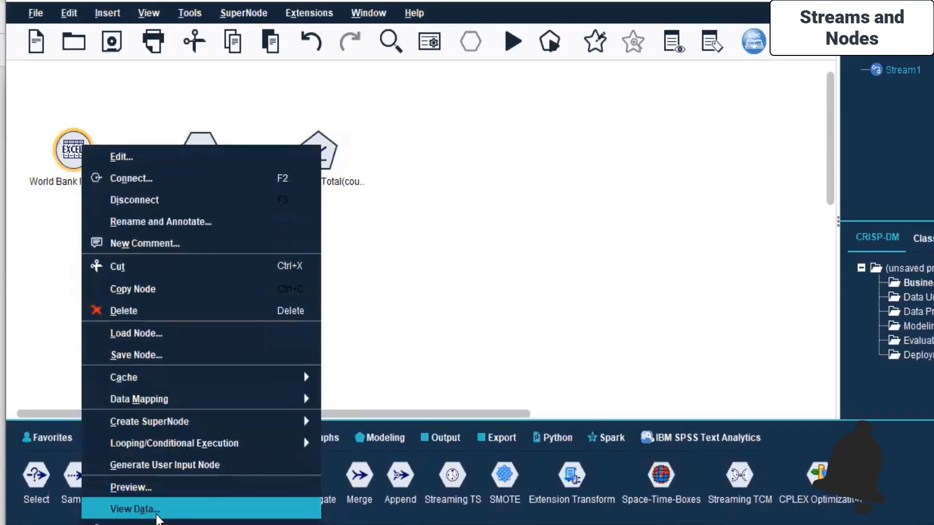
click(153, 501)
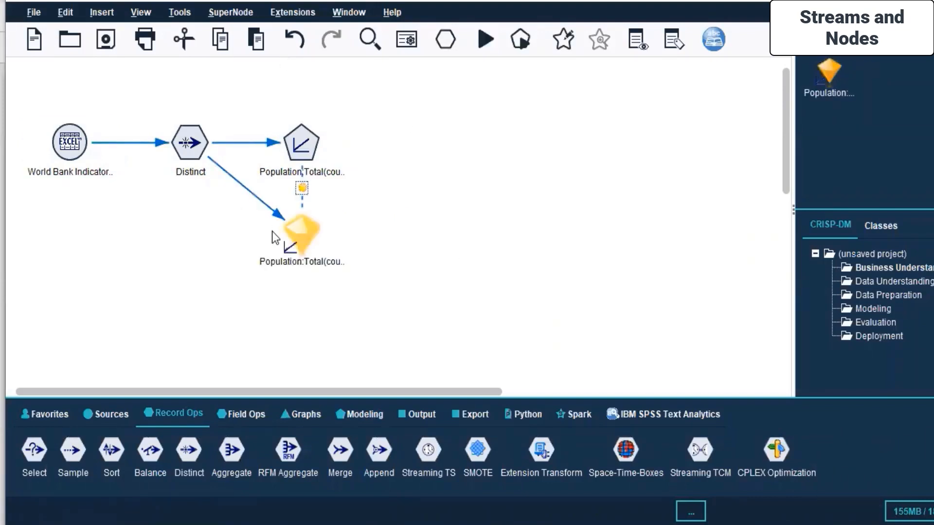
- View the data at the Distinct node
click(194, 148)
right_click(193, 148)
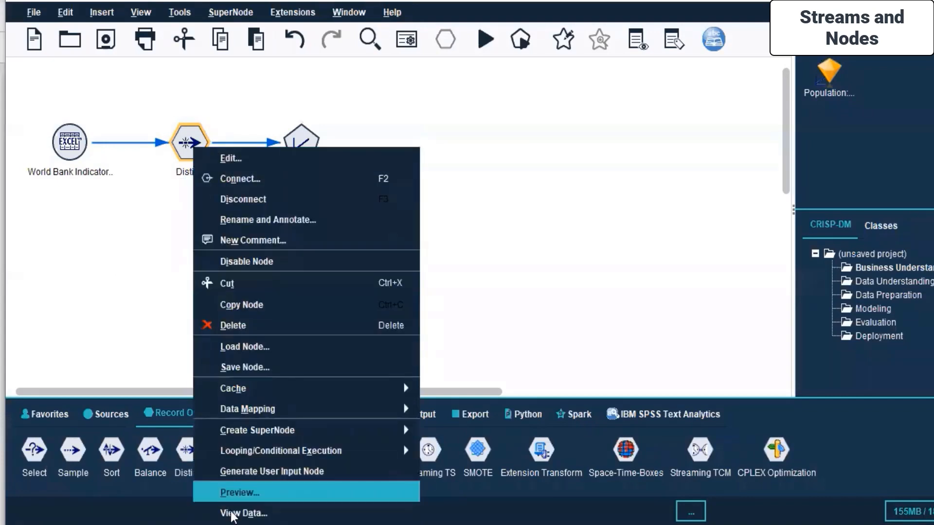
click(243, 513)
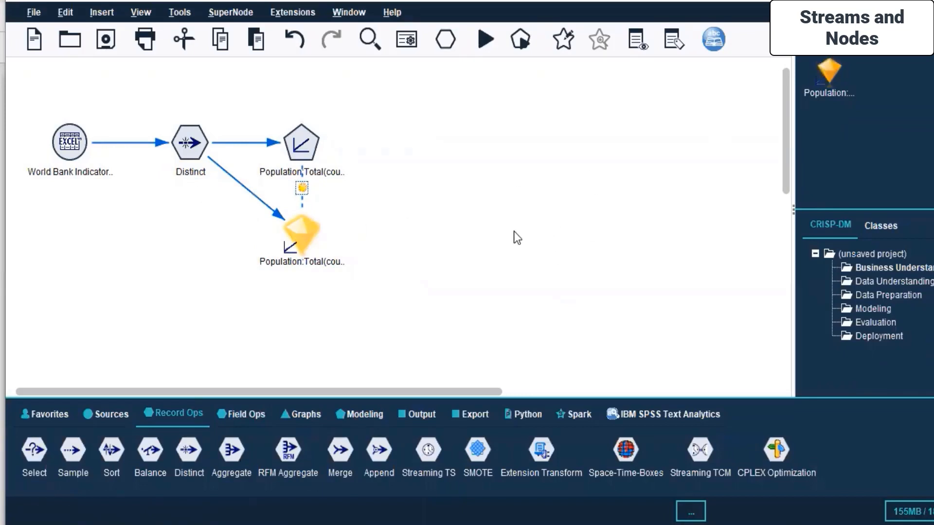
- Preview the population model nugget's output records across to the predicted population column, and close the preview
click(259, 236)
drag(302, 235, 285, 259)
right_click(287, 253)
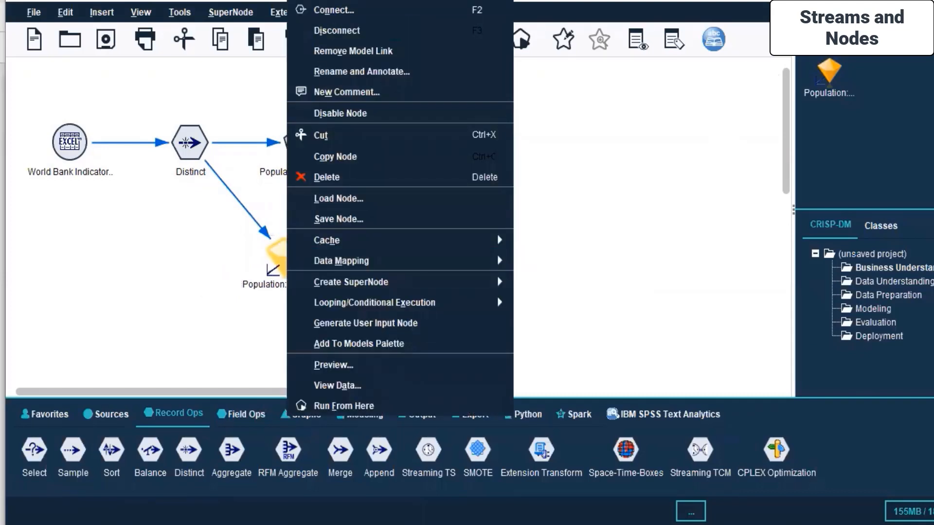
click(358, 375)
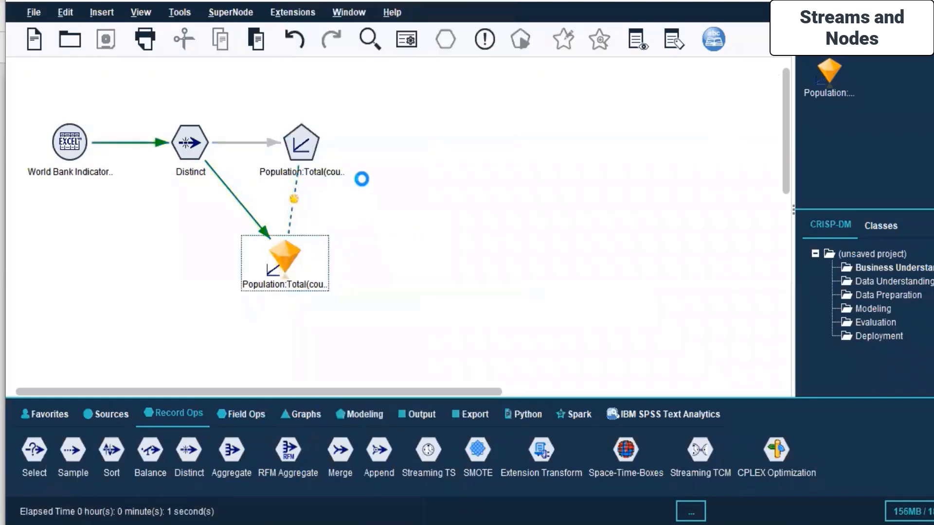
scroll(389, 134, right, 10)
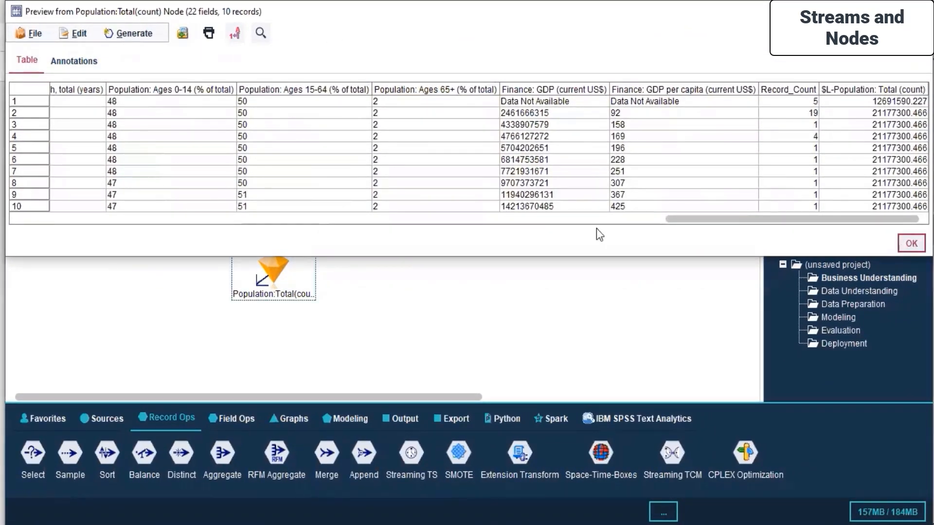
click(911, 243)
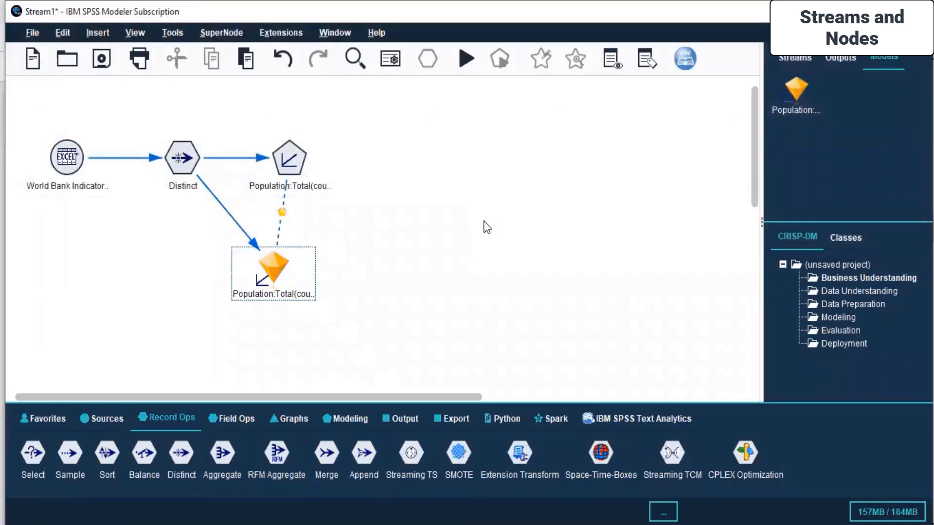
- Move the Distinct node, the Linear node and the model nugget together farther away from the World Bank Indicators node
click(73, 165)
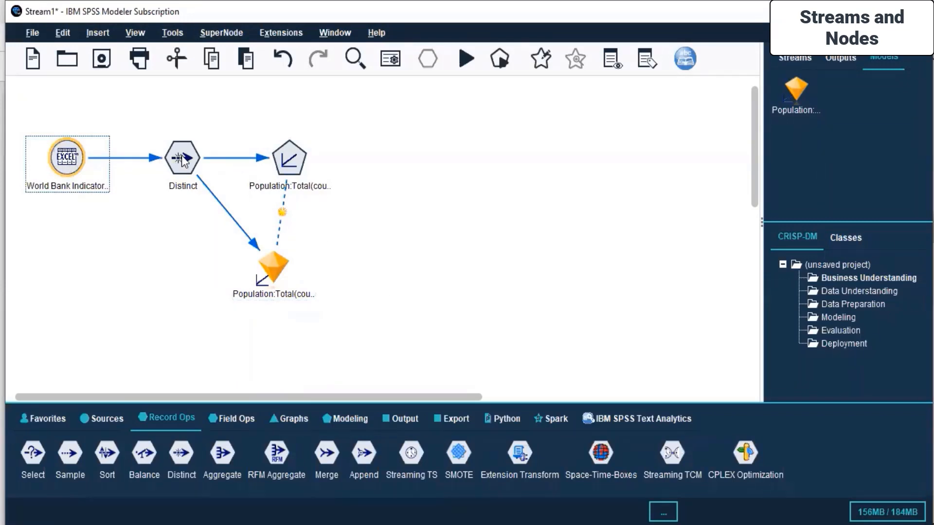
drag(182, 161, 288, 159)
drag(420, 142, 183, 160)
drag(121, 110, 372, 305)
drag(286, 165, 677, 168)
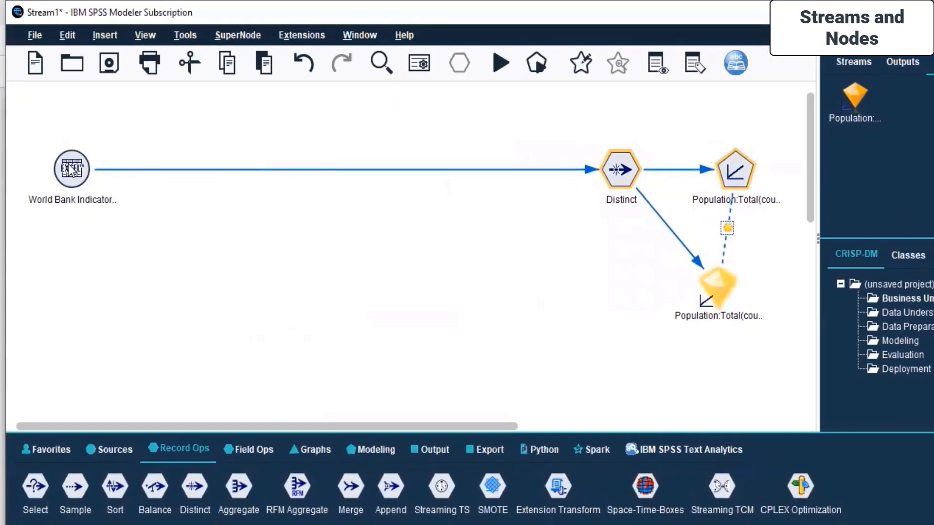
- Add a Sort node below the existing branch and connect the World Bank Indicators node to it
drag(113, 496, 177, 229)
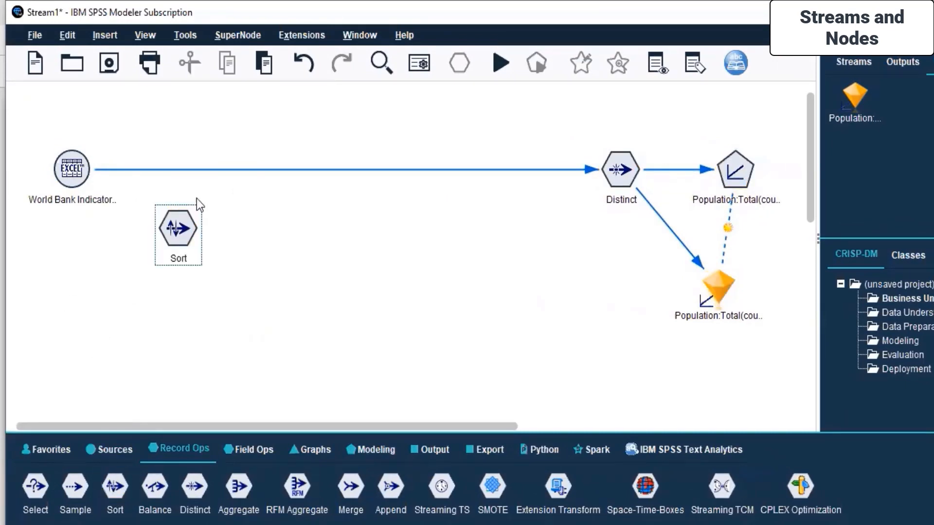
click(69, 172)
right_click(68, 168)
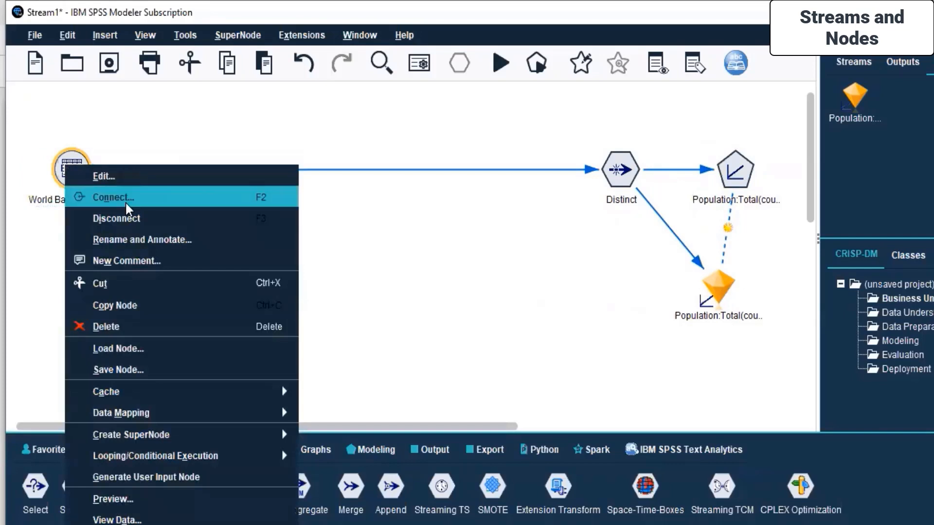
click(126, 201)
click(180, 226)
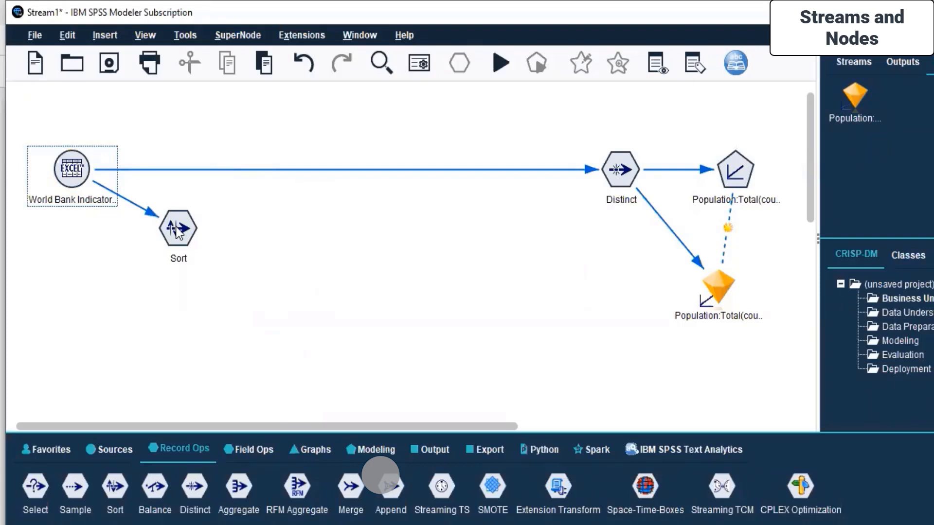
- Add a Neural Net modeling node beside the Sort node and connect the Sort node to it
click(419, 454)
click(372, 449)
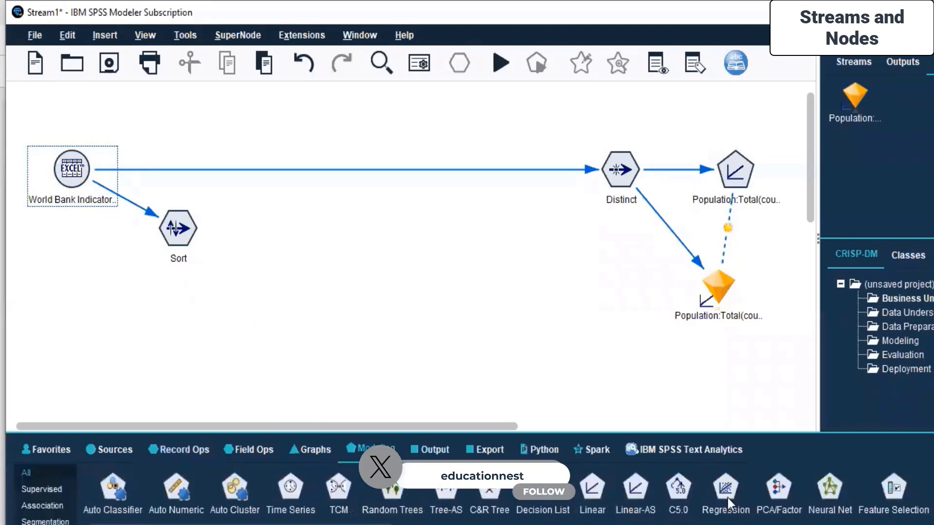
drag(827, 492, 299, 261)
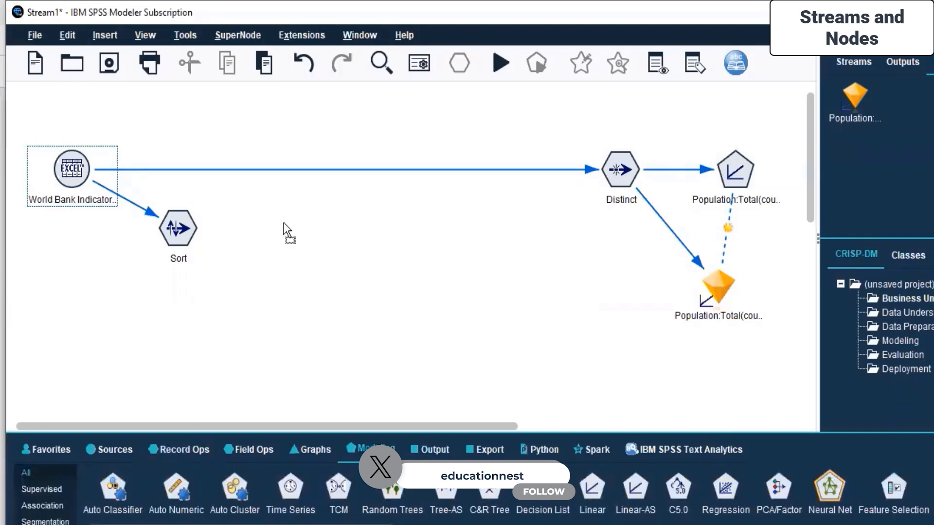
drag(284, 223, 284, 222)
right_click(178, 228)
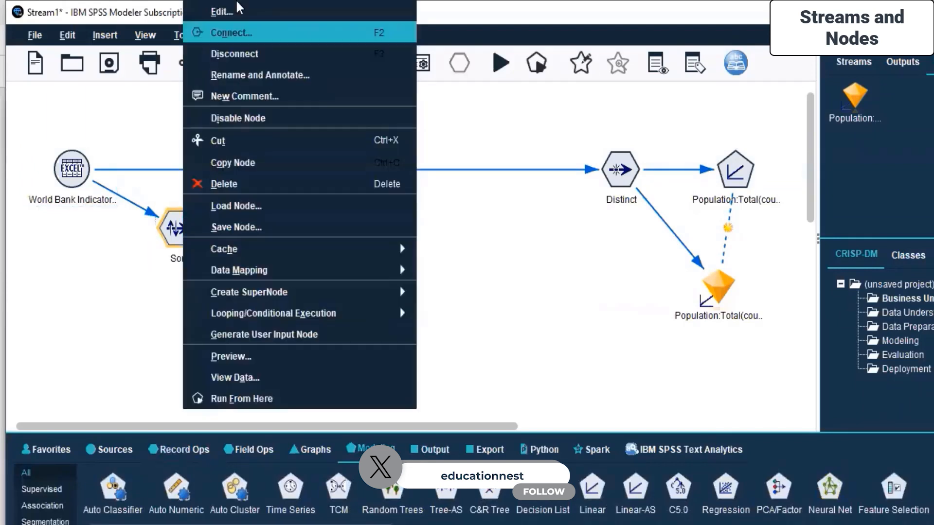
click(240, 33)
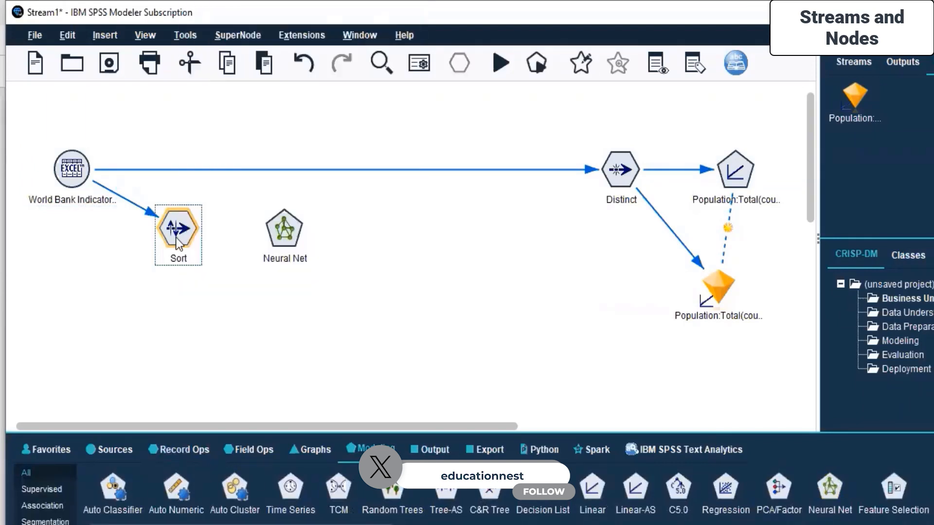
click(278, 243)
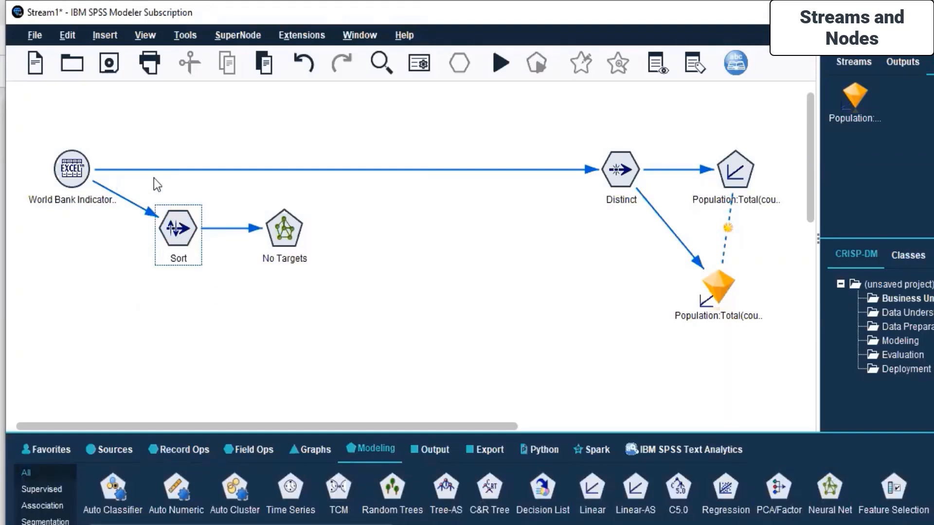
- Set the Sort node to sort by Business: Mobile phone subscribers in ascending order
click(178, 232)
right_click(177, 233)
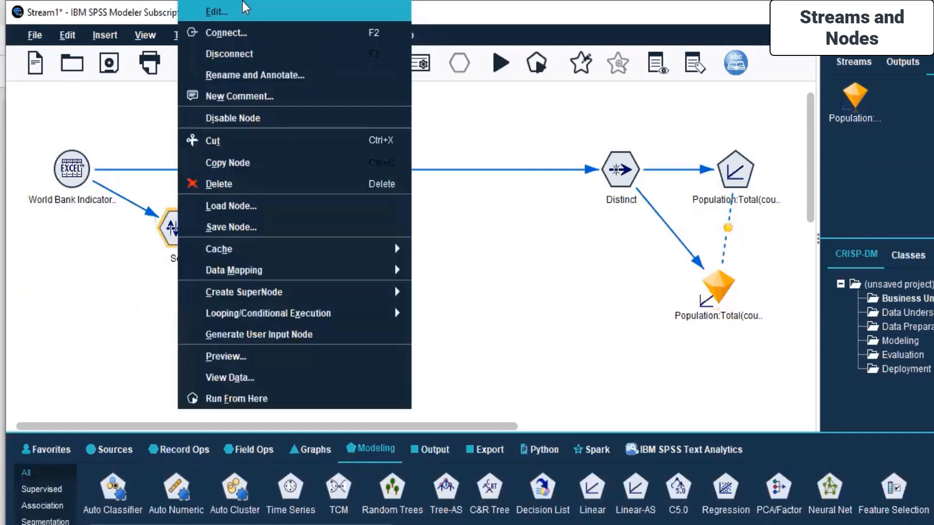
click(243, 10)
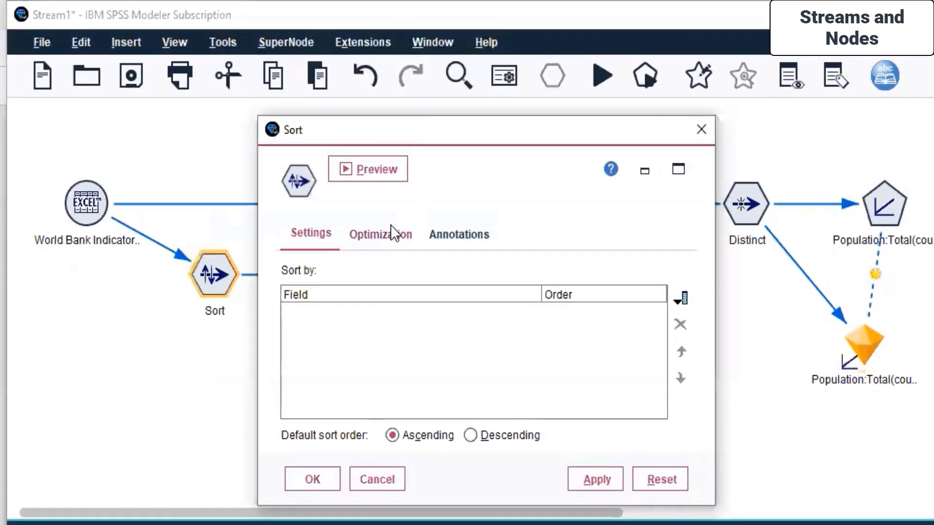
click(320, 195)
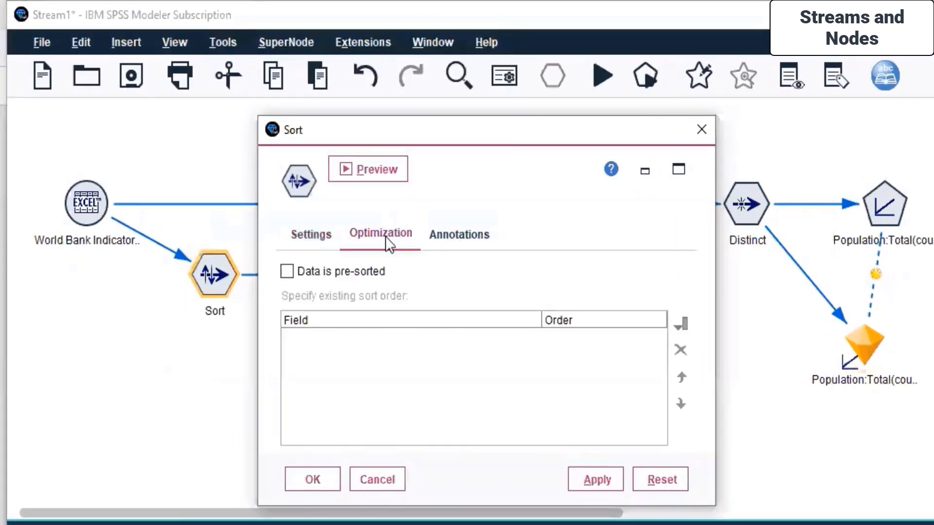
click(297, 234)
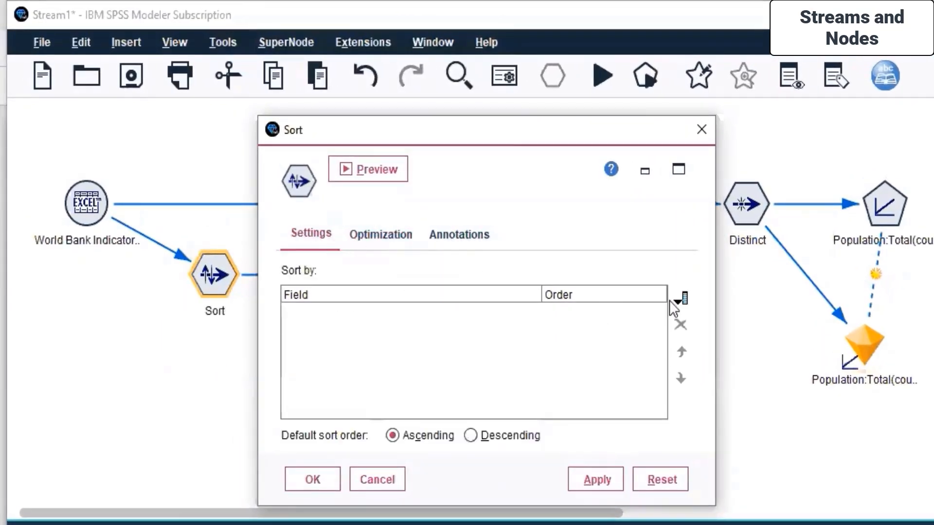
click(682, 300)
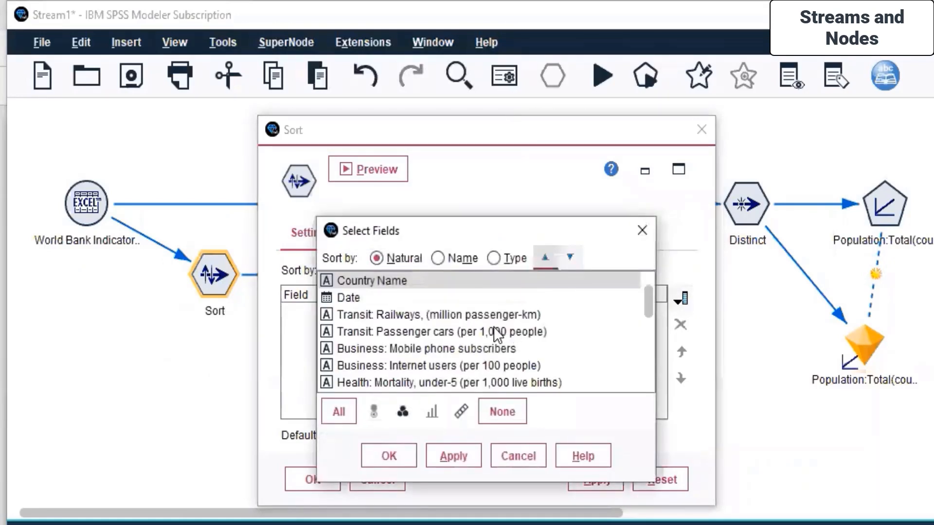
click(430, 349)
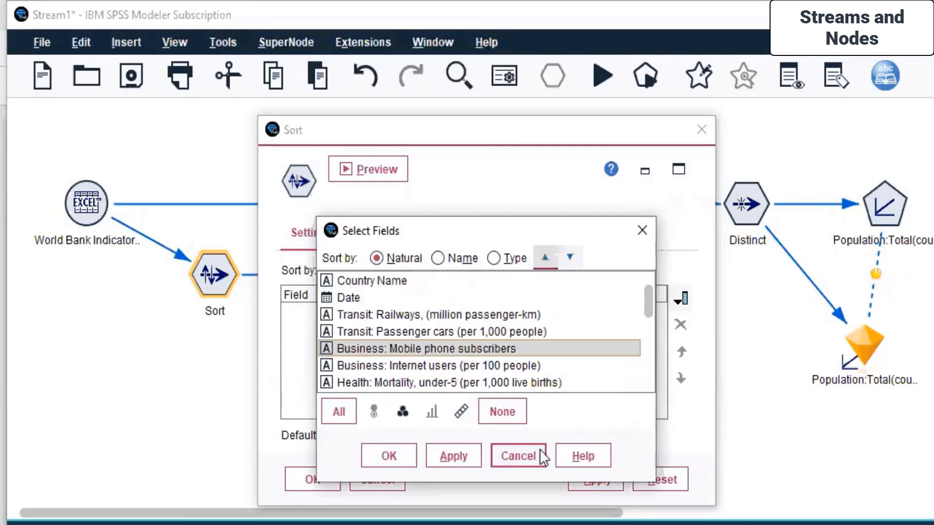
click(445, 456)
click(366, 453)
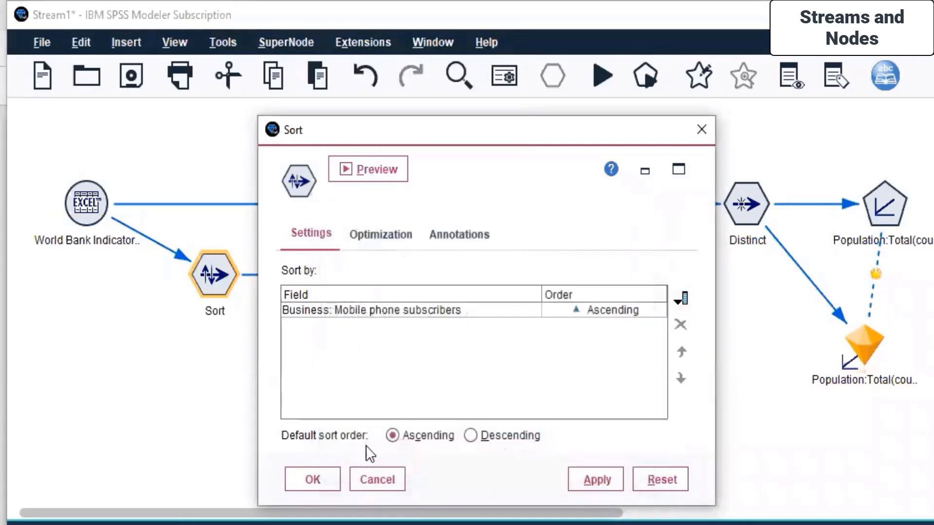
- Mark the Sort node's data as pre-sorted by Business: Mobile phone subscribers, ascending, and apply and accept the node's settings
click(387, 233)
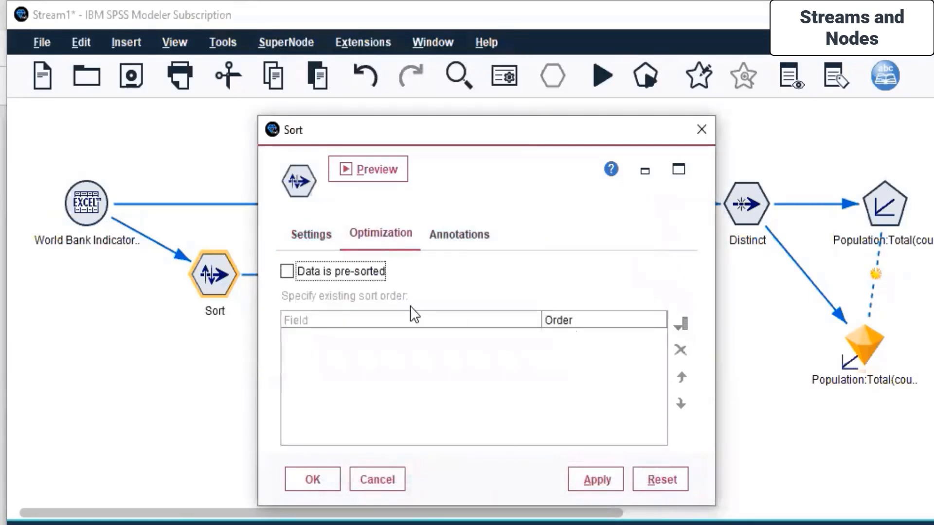
click(335, 273)
click(684, 327)
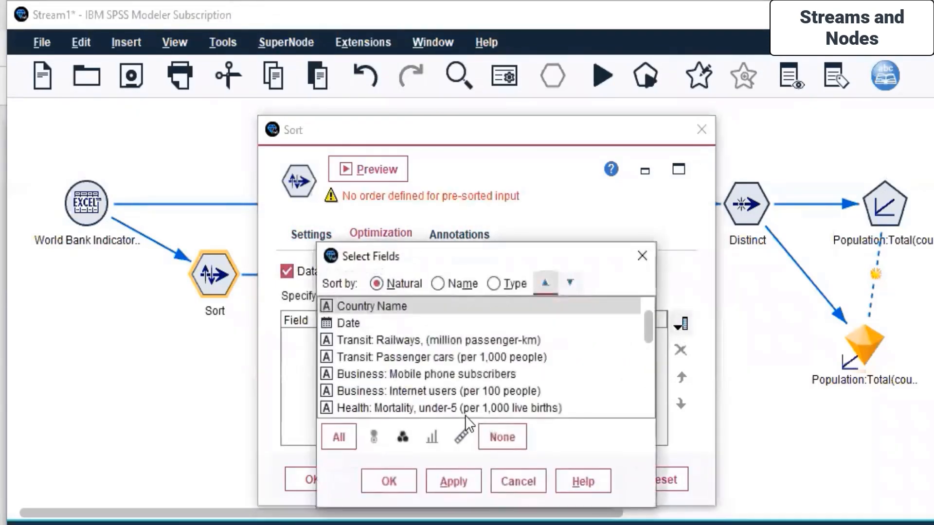
click(445, 374)
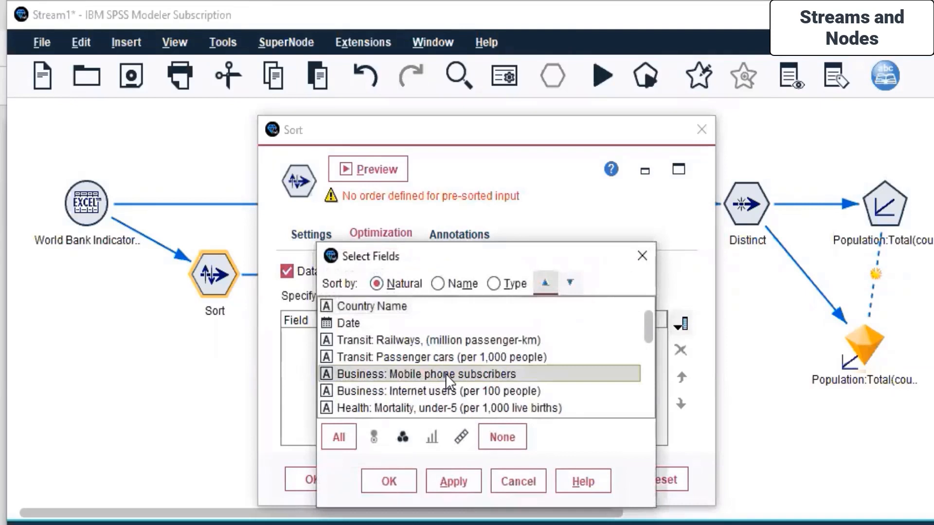
click(470, 487)
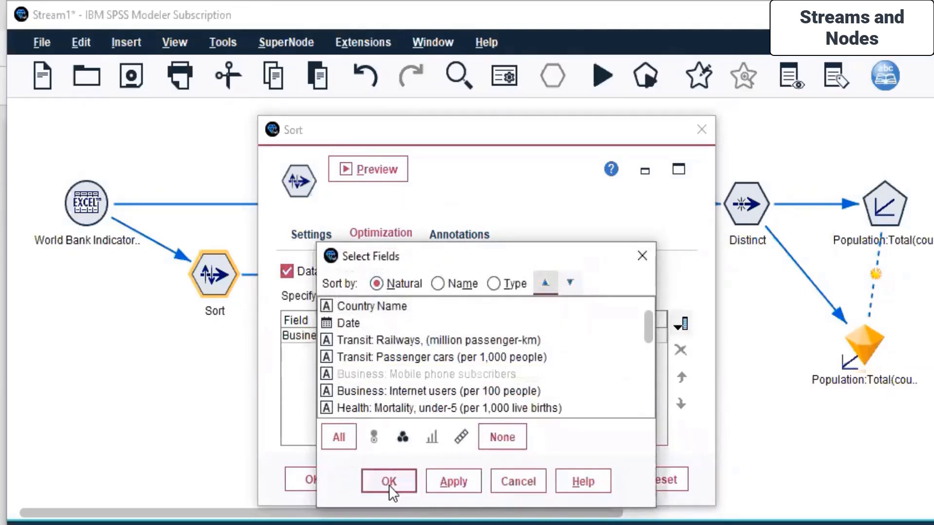
click(389, 483)
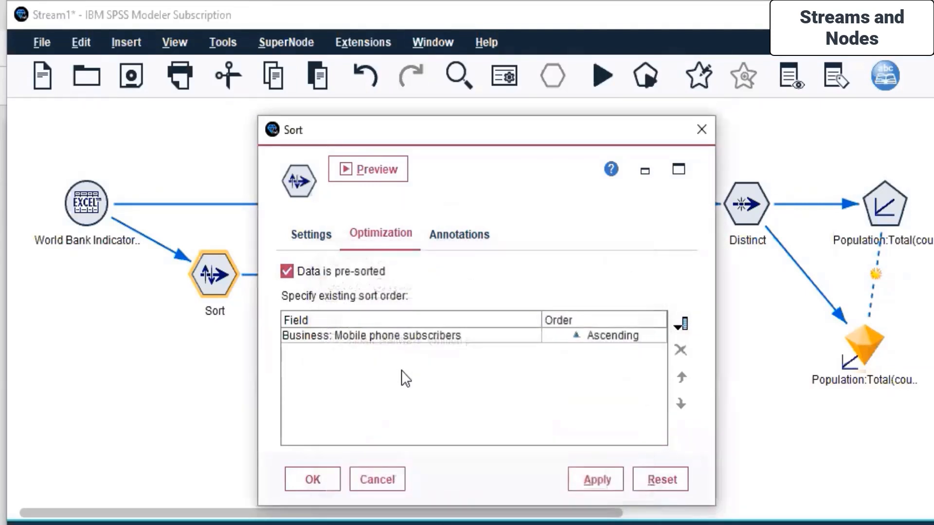
click(459, 236)
click(599, 483)
click(303, 479)
click(325, 390)
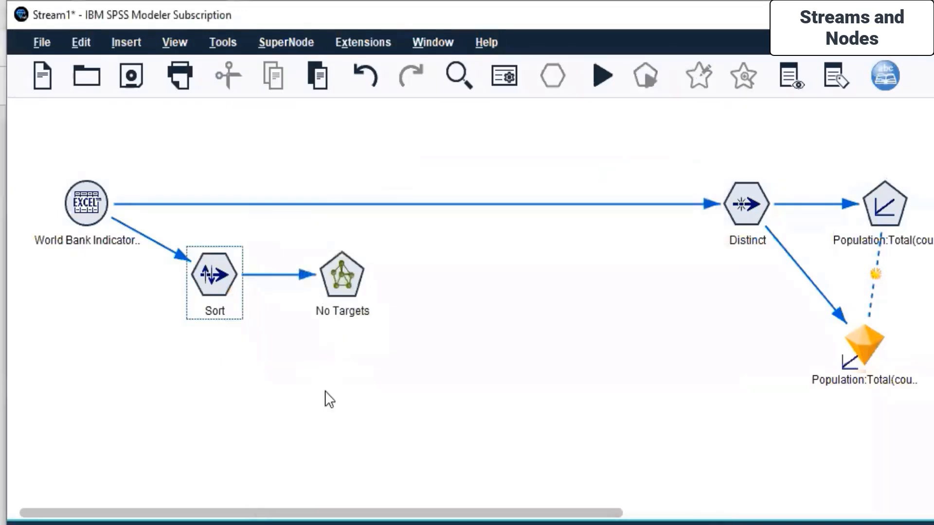
- Open the Neural Net node's settings and switch it to custom field assignments
click(352, 284)
right_click(351, 284)
click(390, 299)
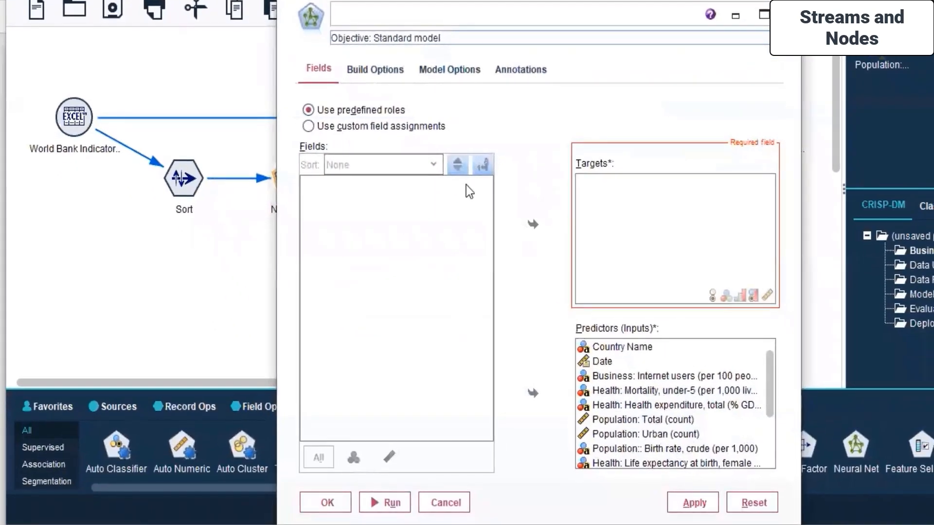
click(365, 128)
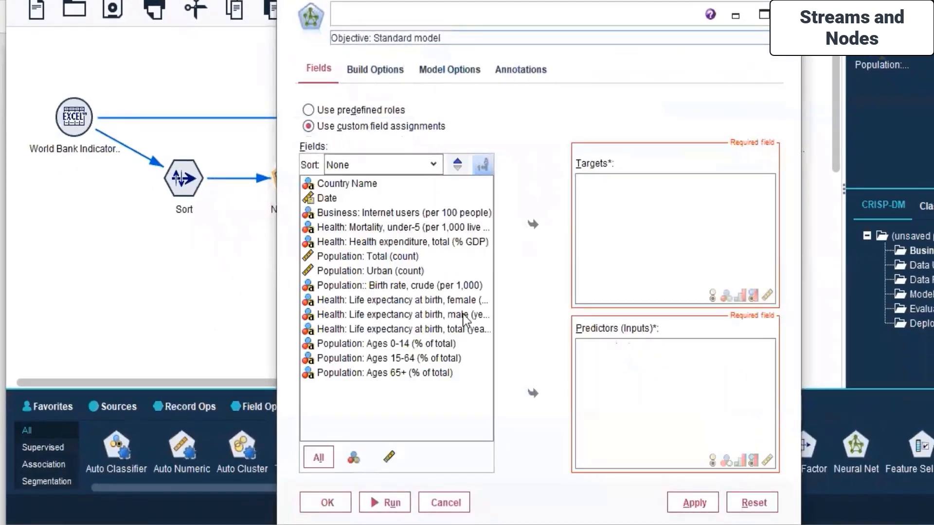
- Set Business: Internet users (per 100 people) as the Neural Net target and Population: Total (count) as the predictor
click(399, 215)
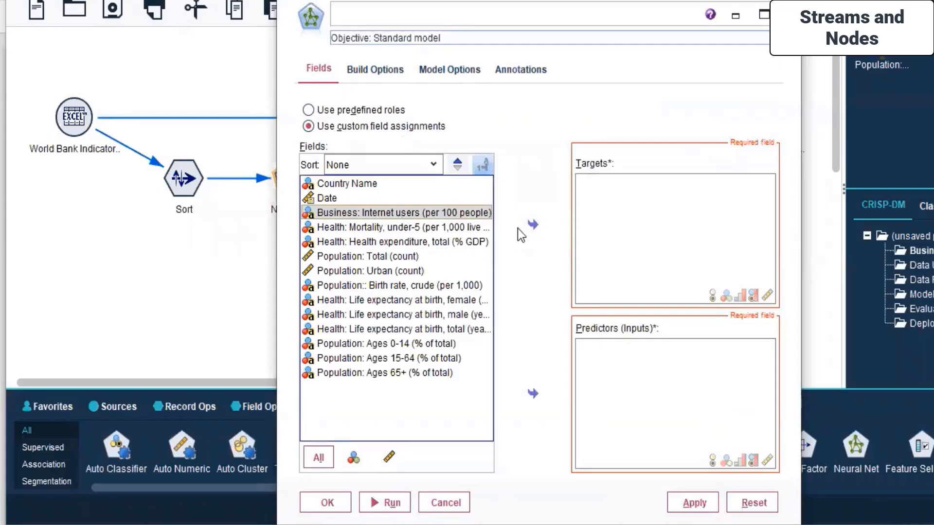
click(533, 225)
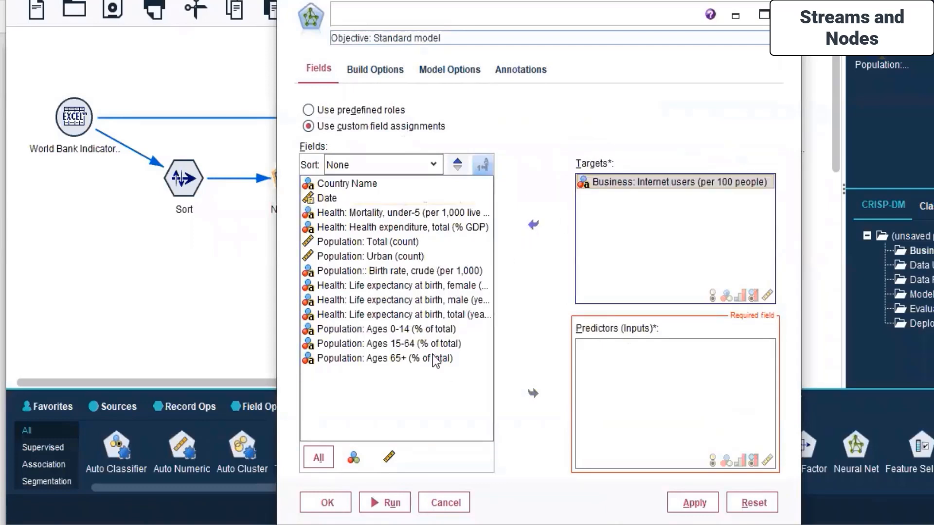
click(379, 241)
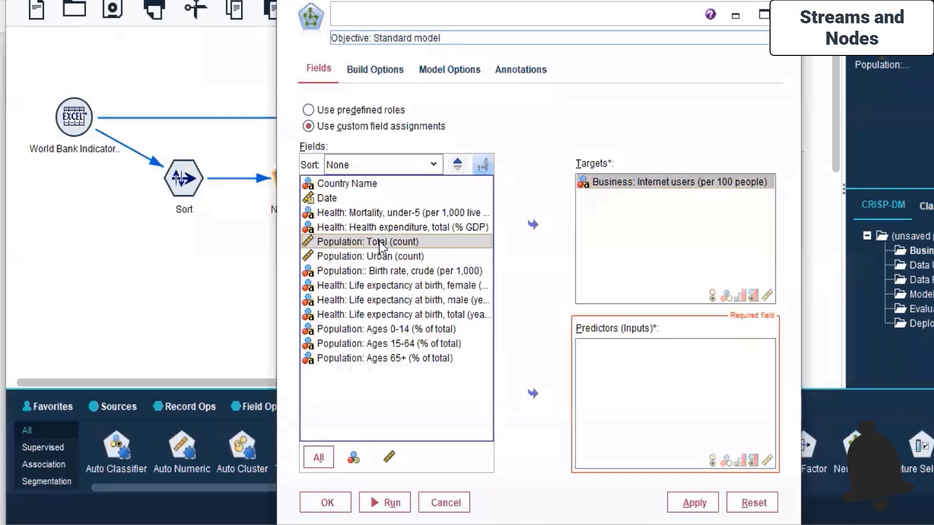
click(533, 393)
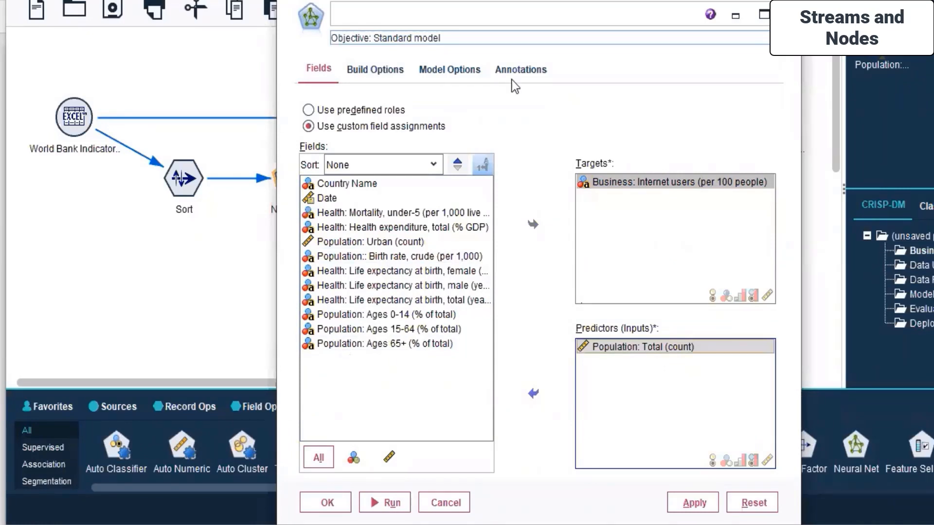
- Review the Neural Net node's build, model and annotation options, and apply and accept its settings
click(381, 74)
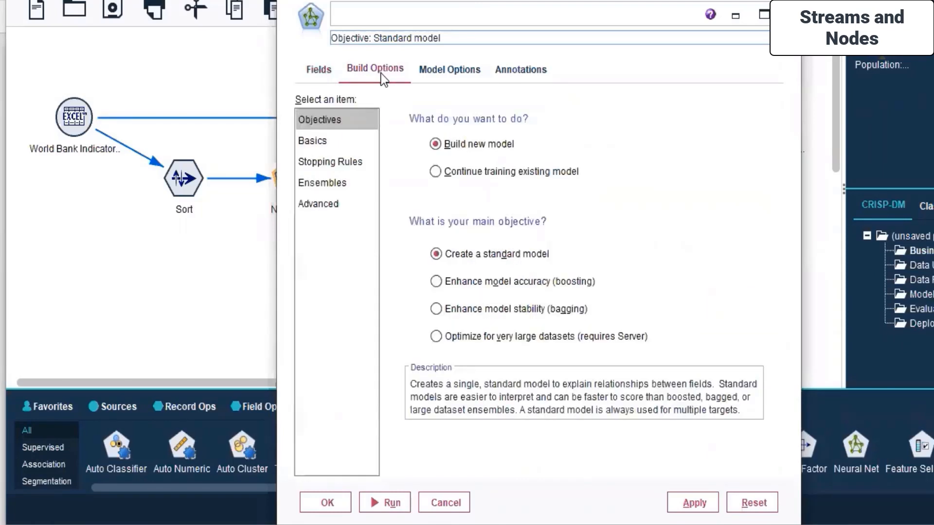
click(438, 70)
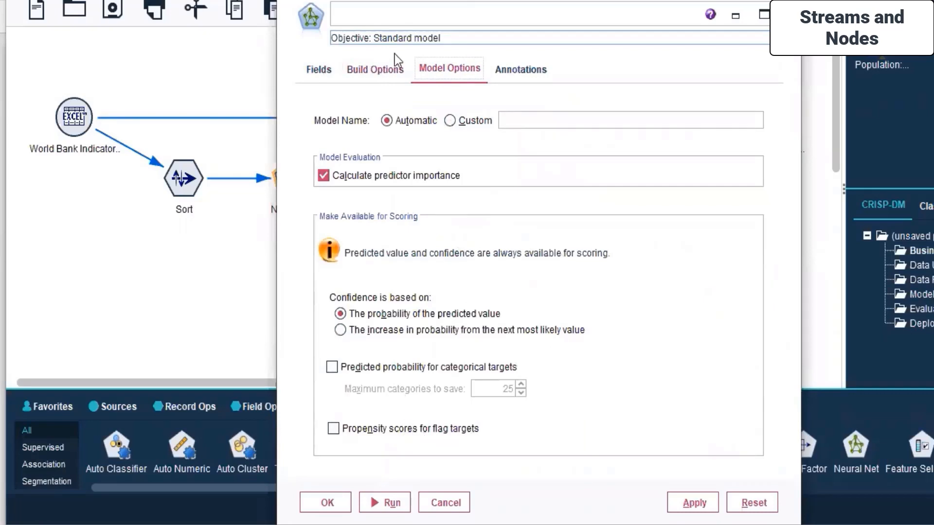
click(506, 74)
click(333, 77)
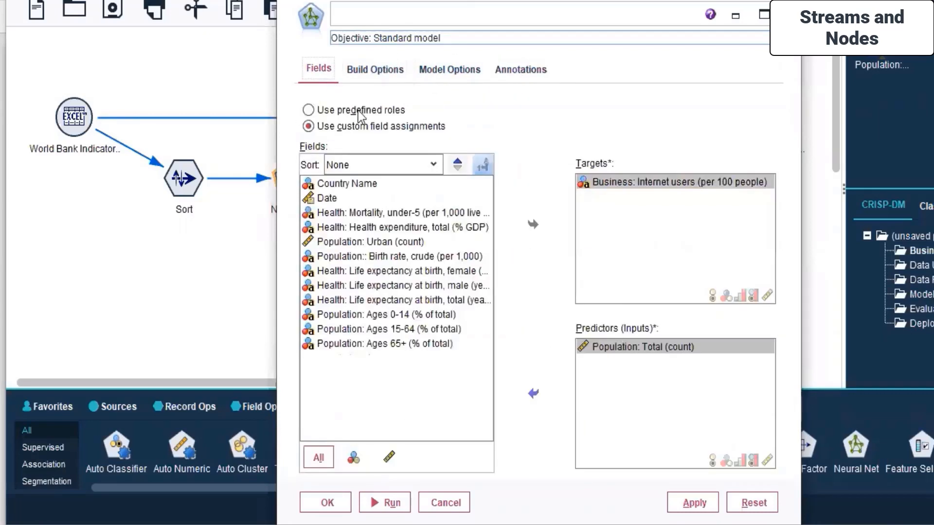
click(684, 502)
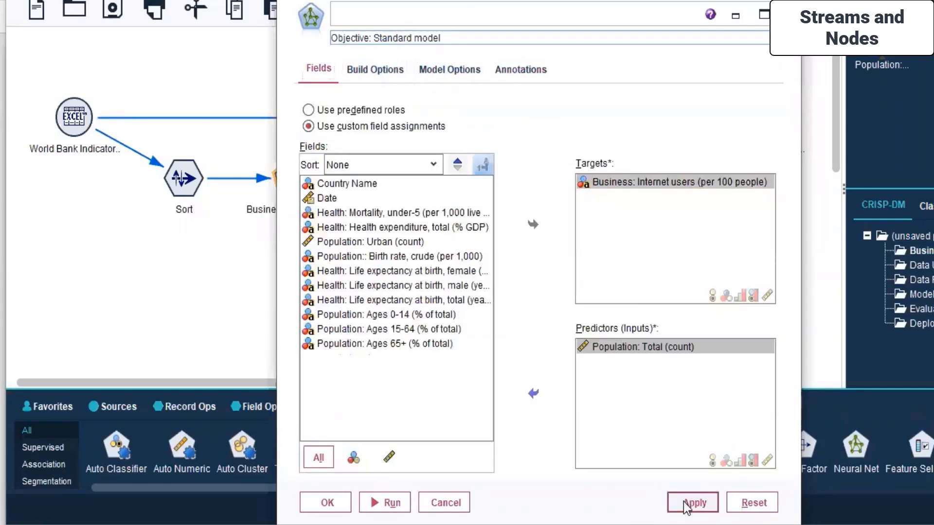
click(329, 503)
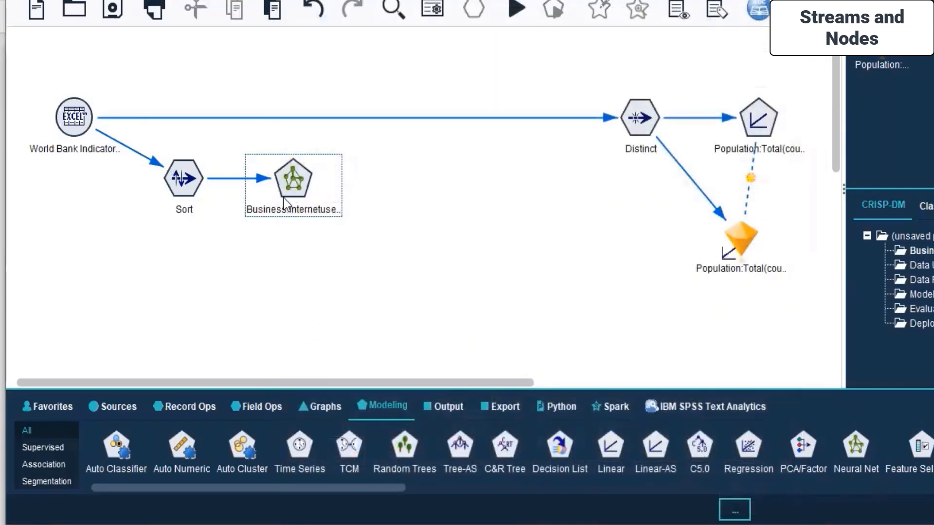
- Try to run the Sort and Neural Net nodes together as a selection
click(297, 168)
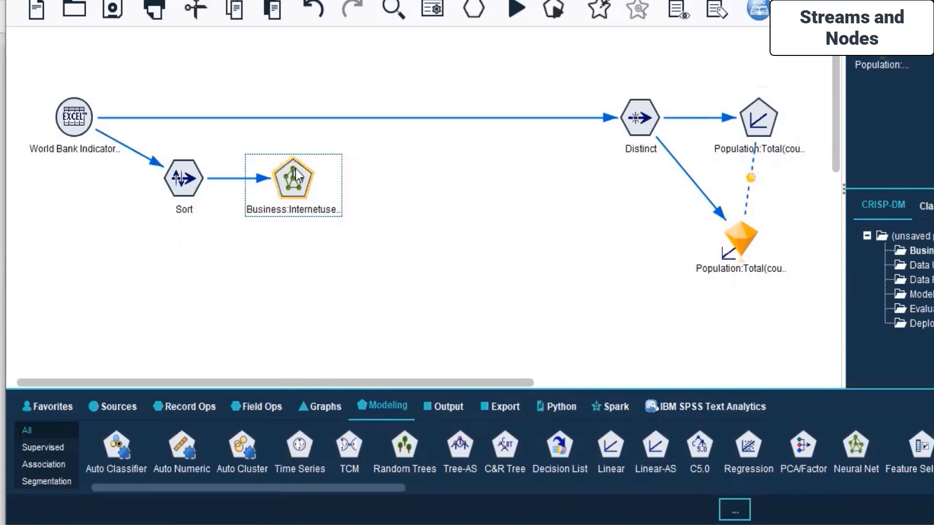
drag(14, 127, 408, 249)
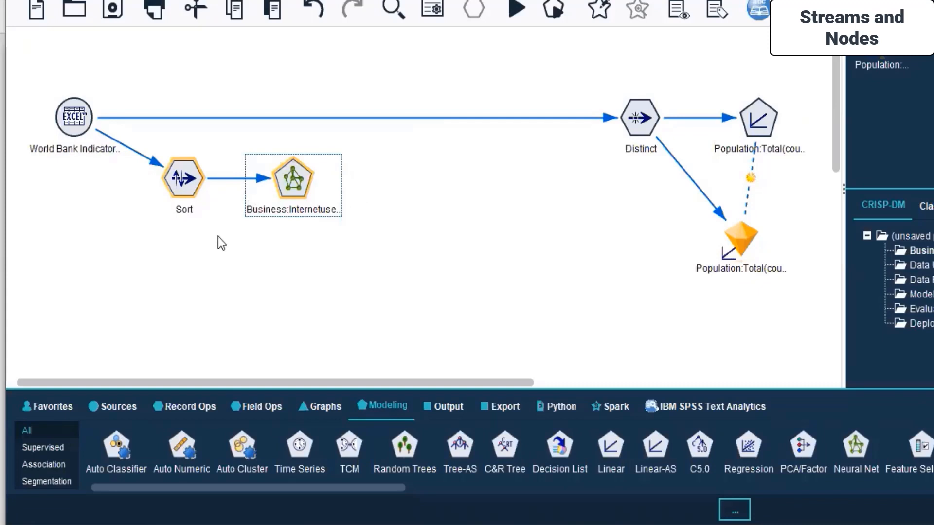
right_click(288, 189)
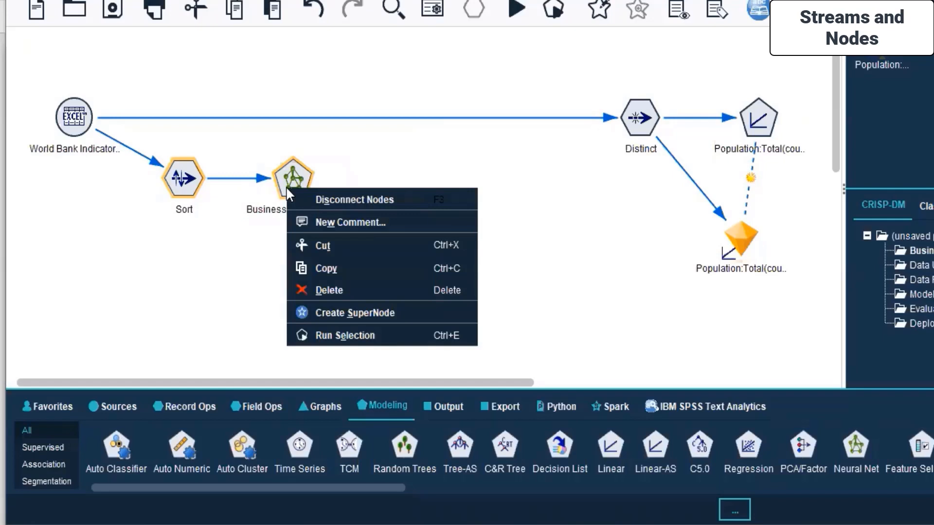
click(362, 335)
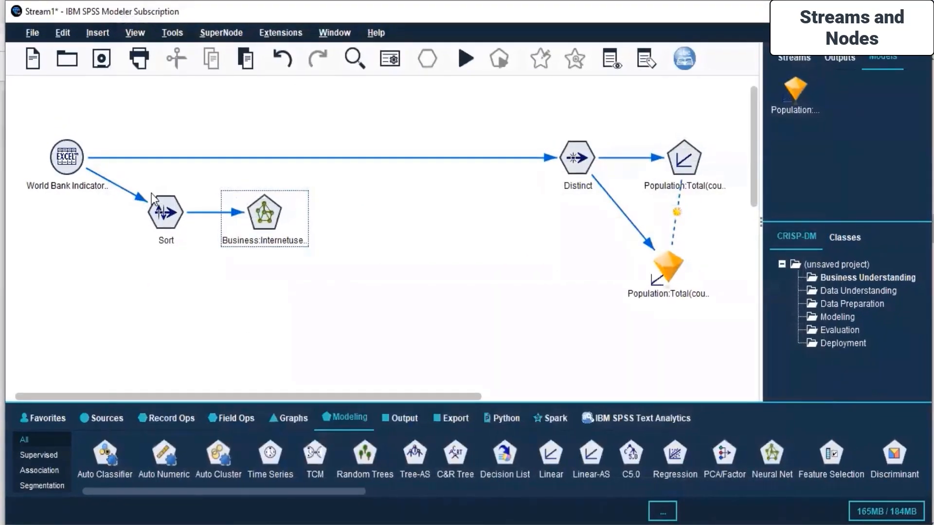
- Recheck the Sort node's ascending order and pre-sorted setting for Business: Mobile phone subscribers, and apply and accept its settings
click(168, 214)
right_click(167, 214)
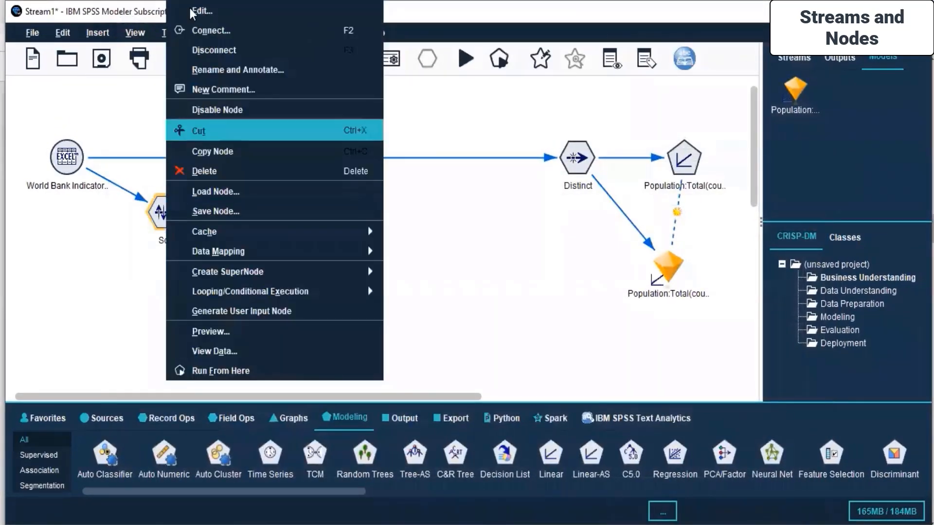
click(202, 8)
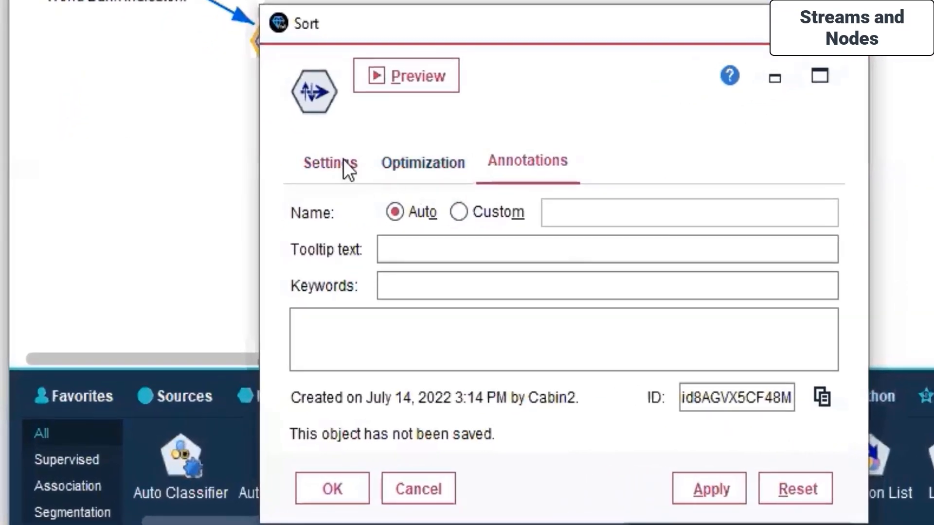
click(303, 196)
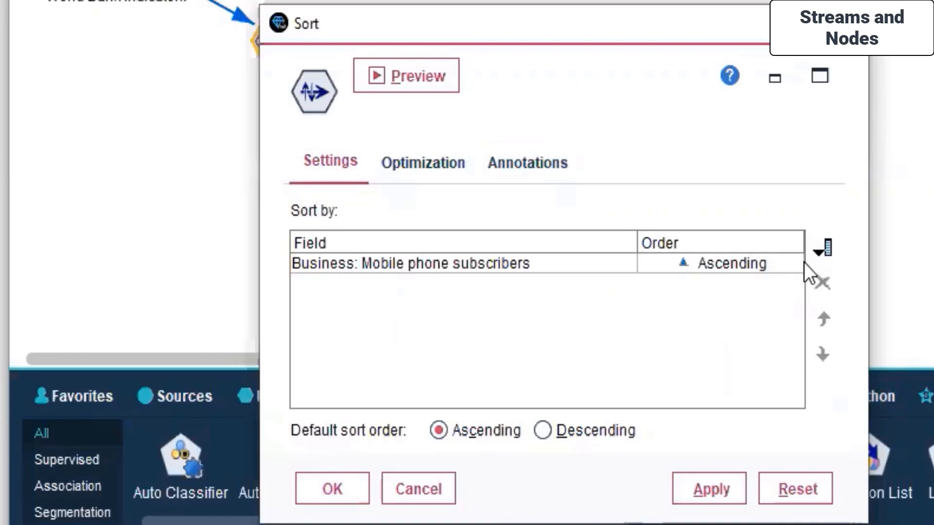
click(684, 270)
click(684, 270)
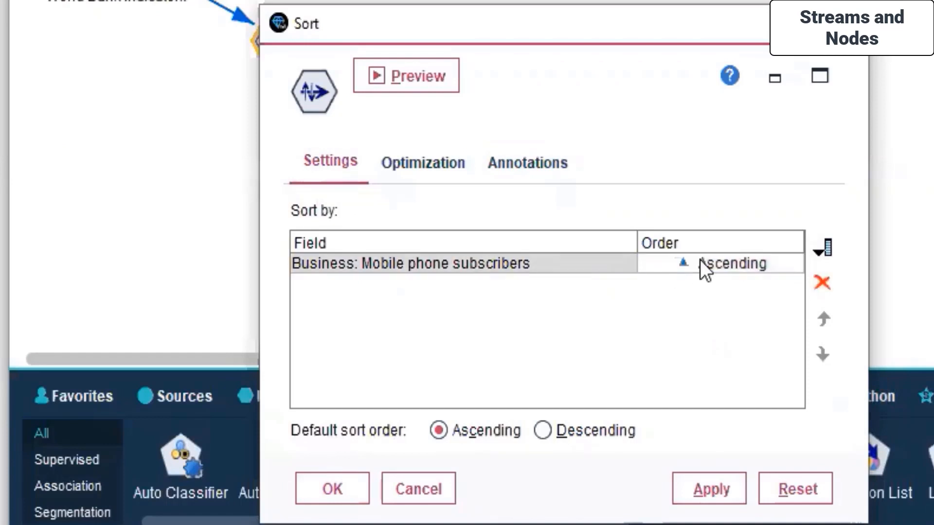
click(438, 161)
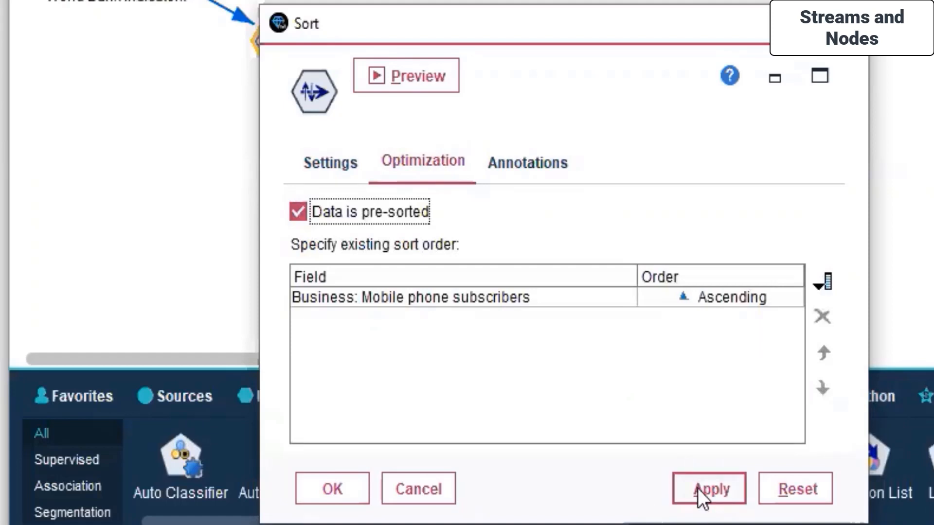
click(342, 212)
click(728, 492)
click(325, 492)
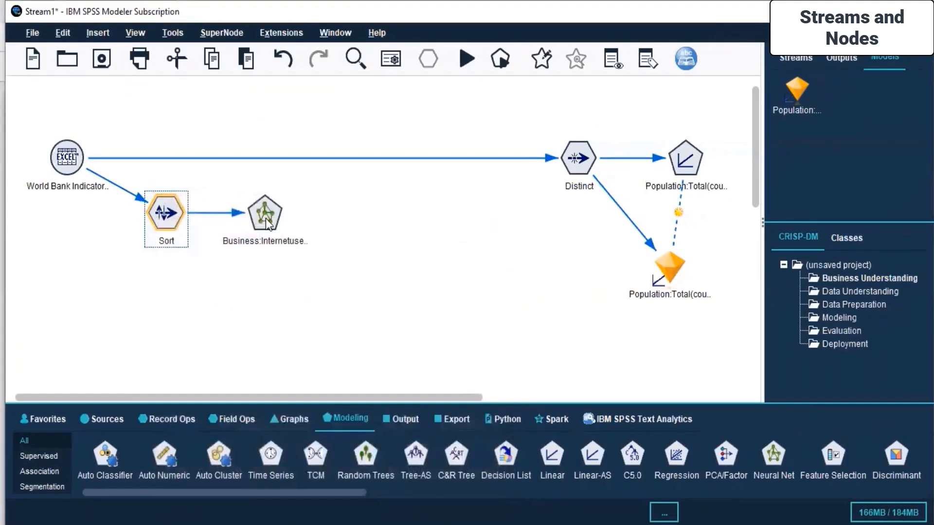
- Run the Neural Net node to generate its internet users model nugget
click(266, 218)
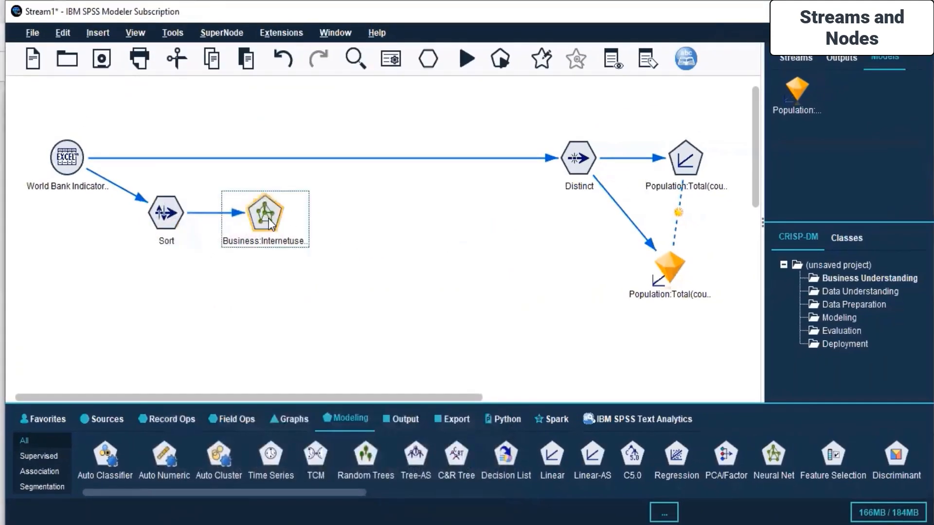
right_click(267, 218)
click(356, 511)
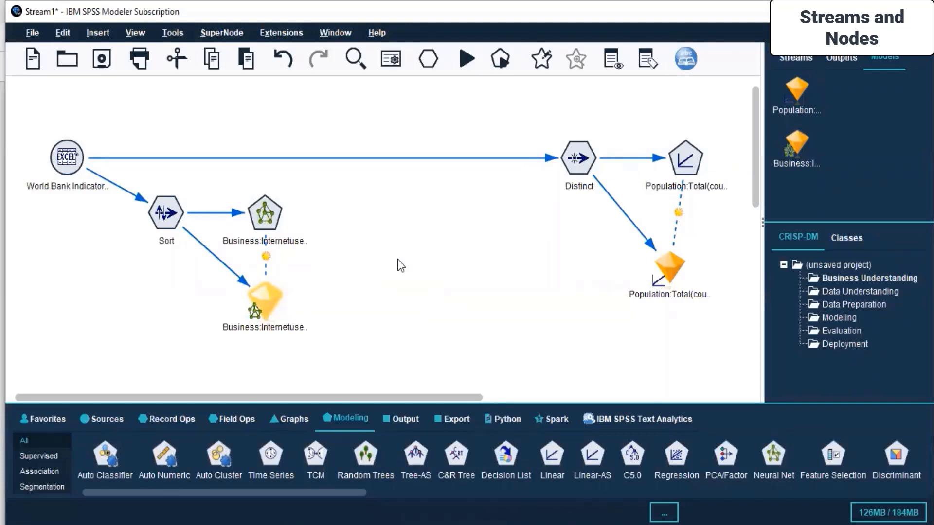
- Open the generated Neural Net model nugget and examine its model summary and predictor importance
right_click(270, 299)
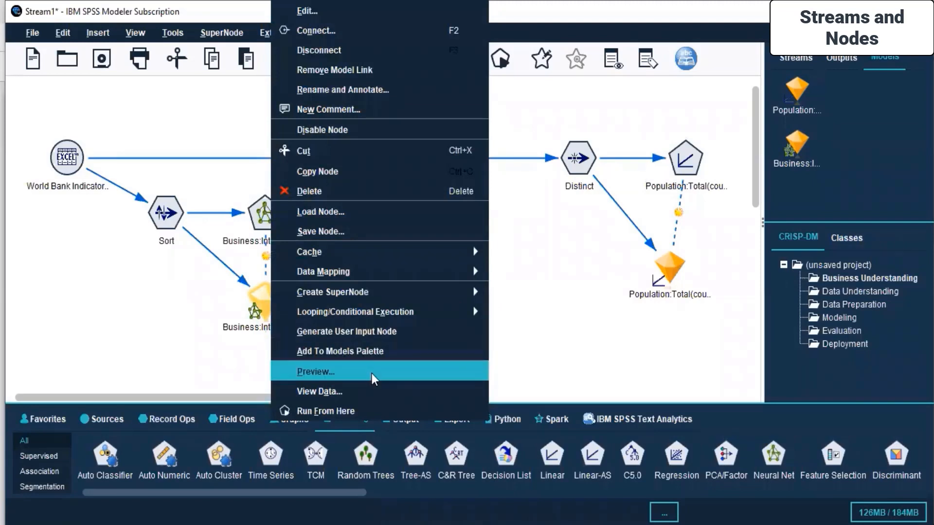
click(530, 330)
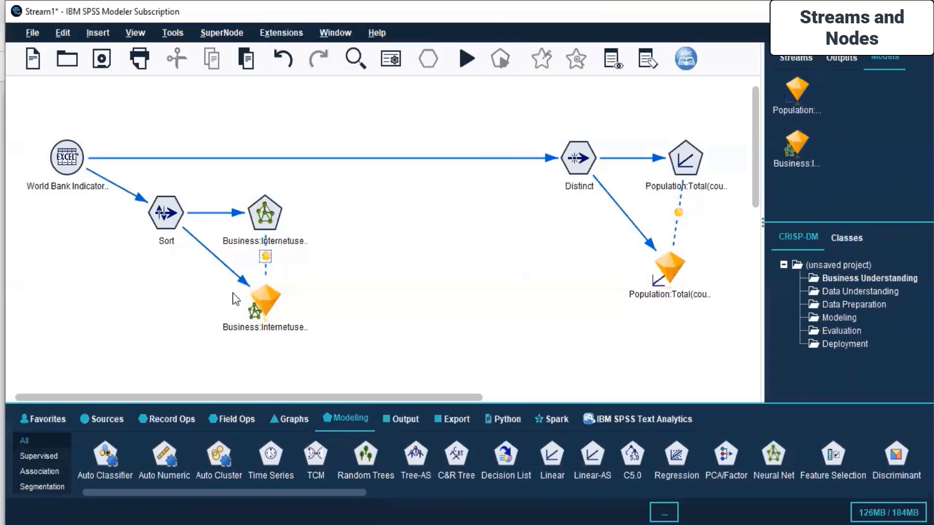
double_click(265, 302)
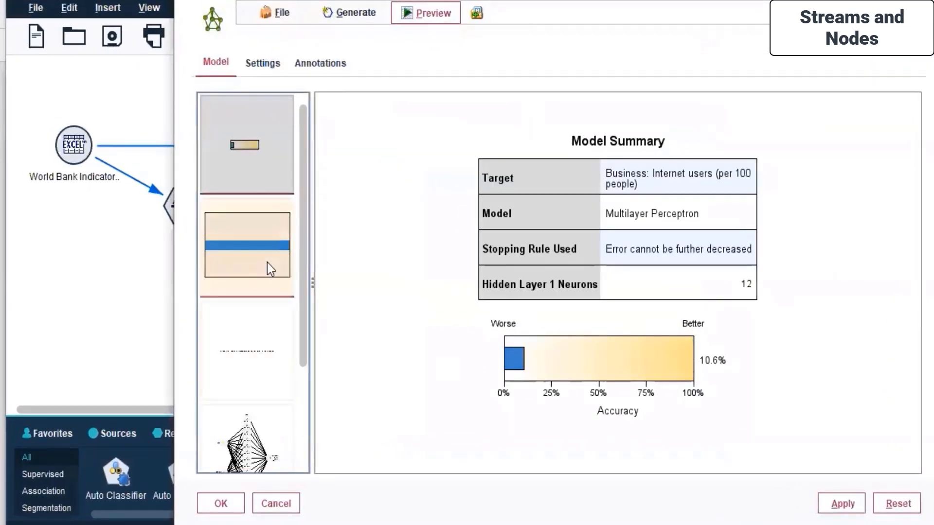
click(260, 263)
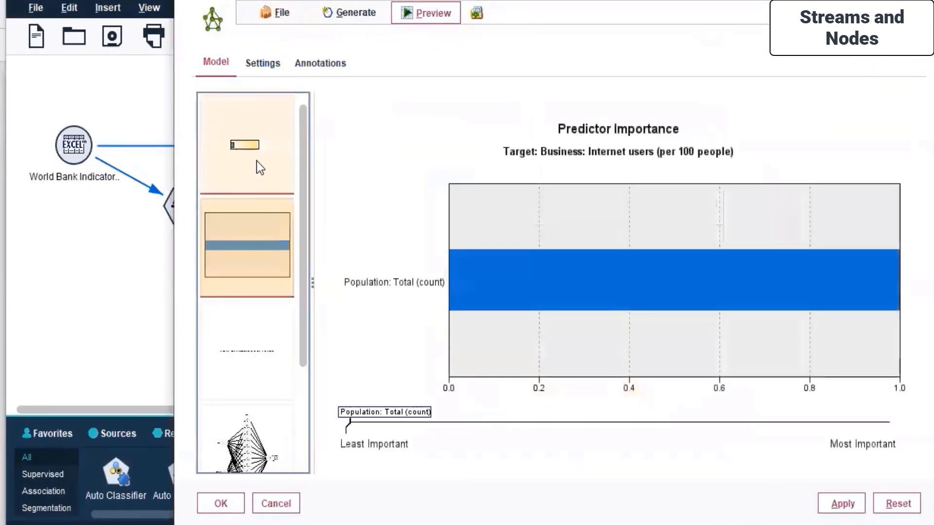
click(257, 162)
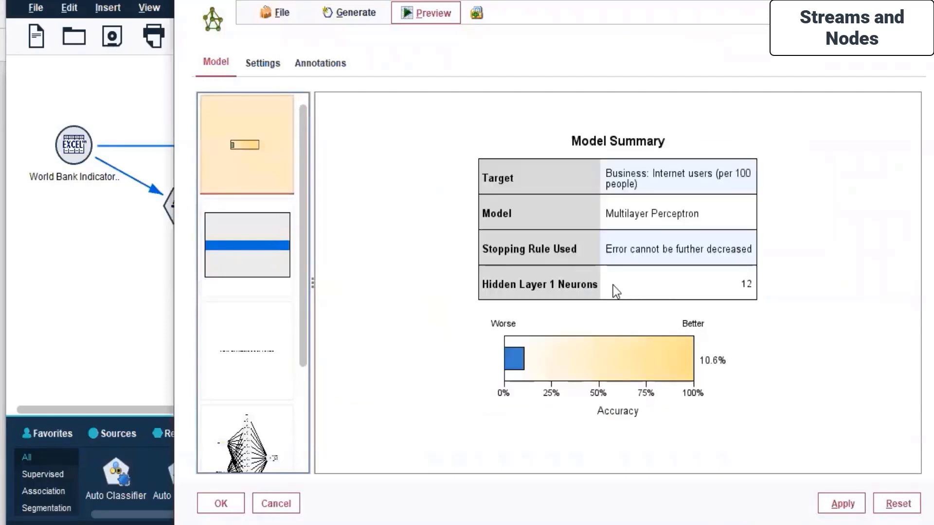
- Examine the neural network diagram from the predictor through the hidden neurons to the target, and close the model without changes
click(235, 425)
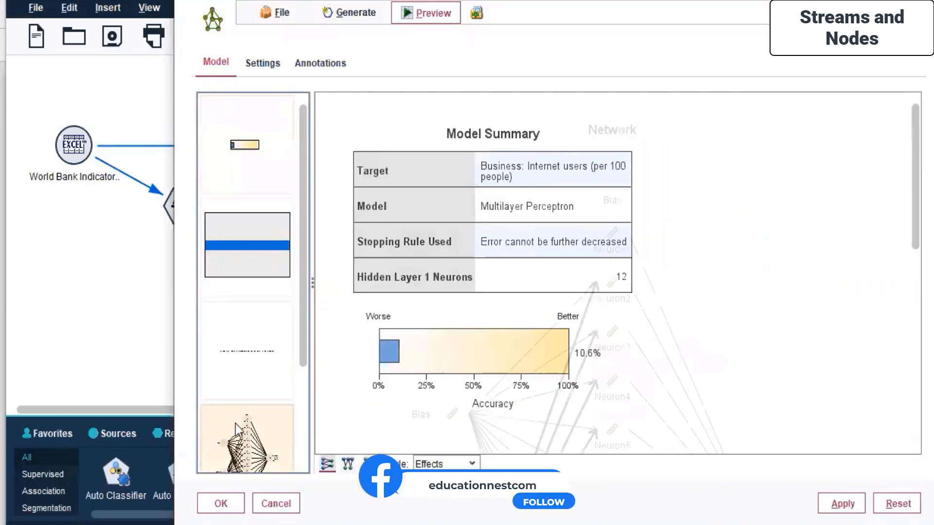
scroll(577, 244, down, 5)
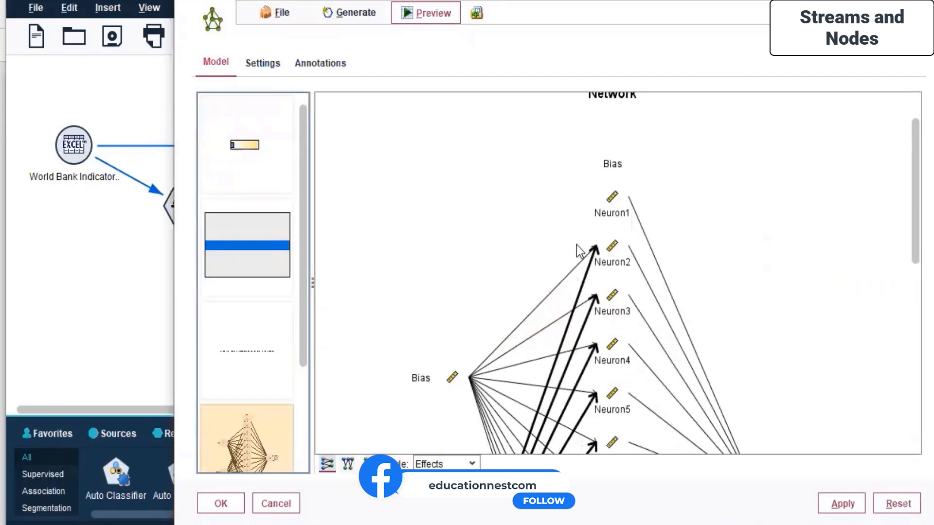
scroll(577, 245, down, 6)
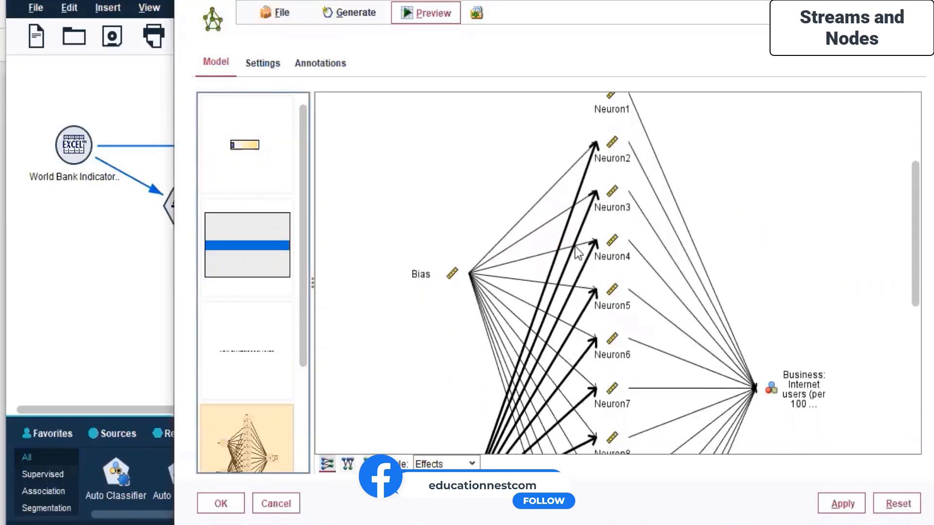
scroll(575, 247, down, 3)
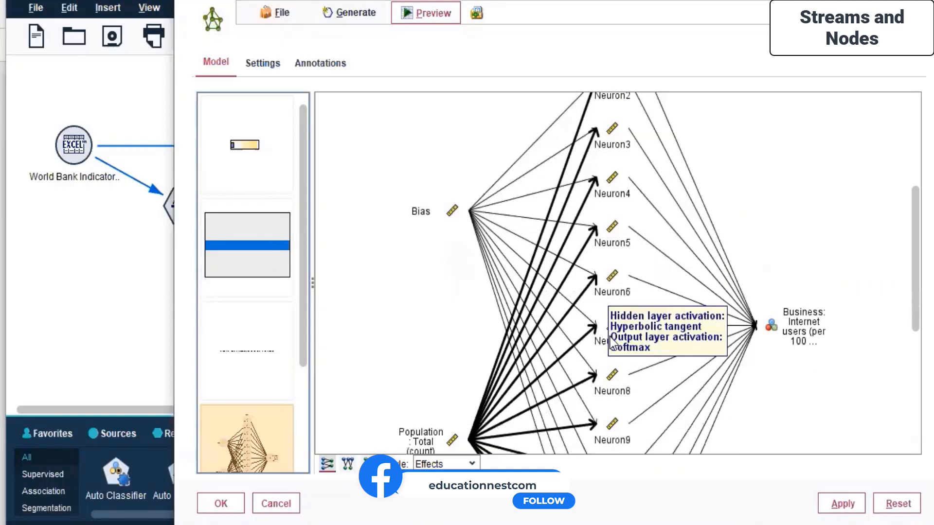
scroll(615, 336, down, 2)
scroll(615, 336, down, 4)
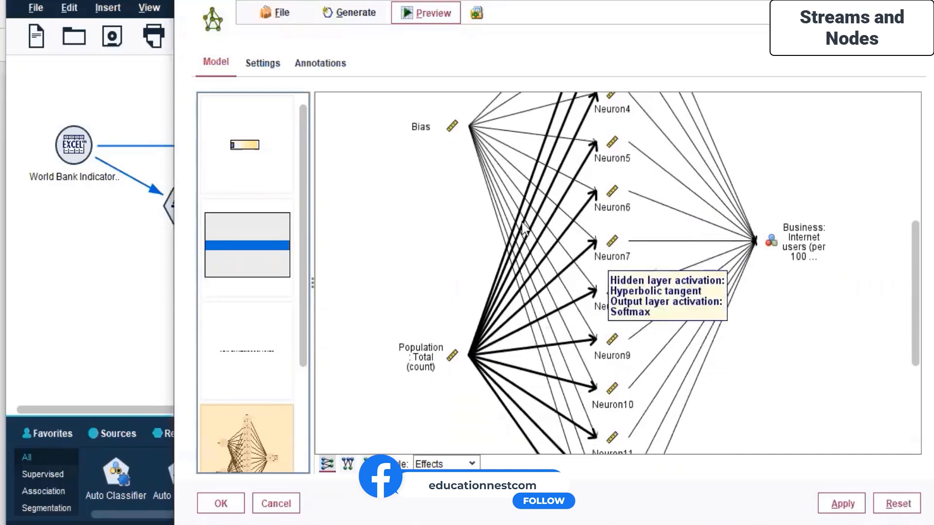
click(274, 502)
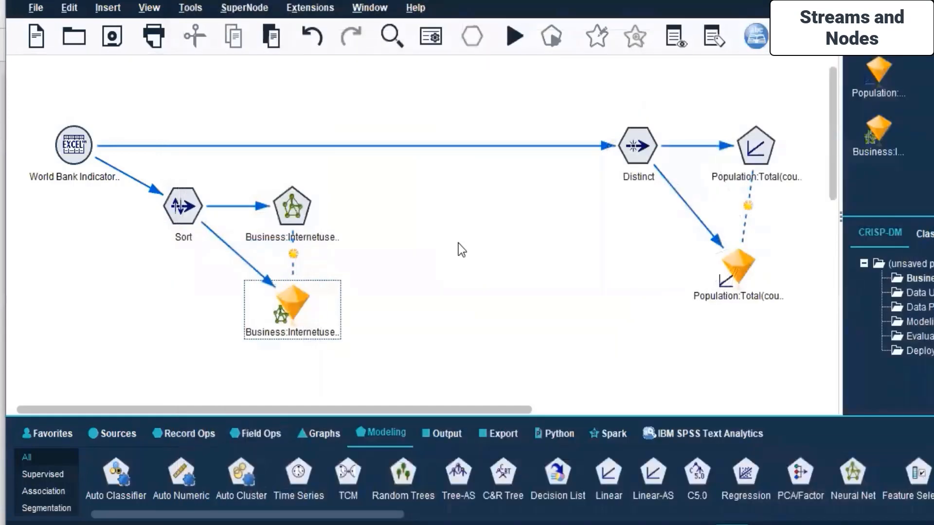
- Enable the data cache on the World Bank Indicators Excel source node
click(71, 151)
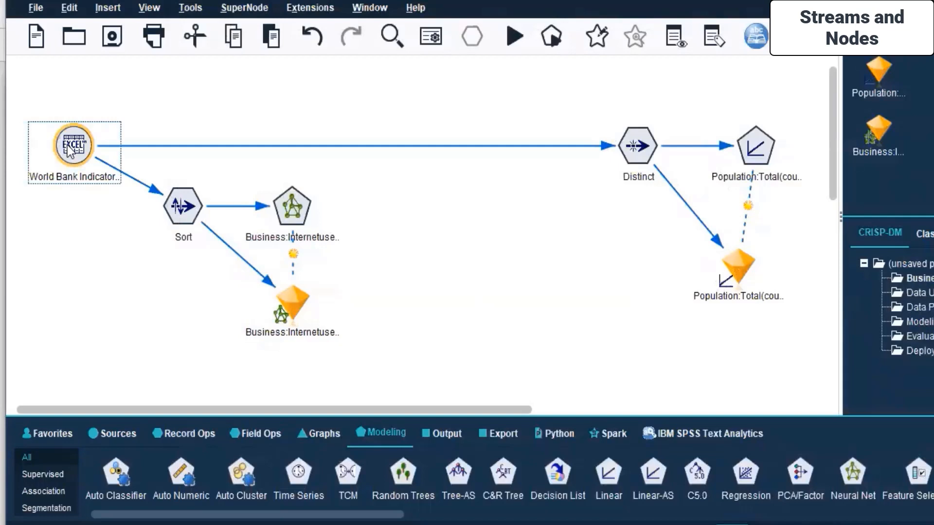
right_click(71, 152)
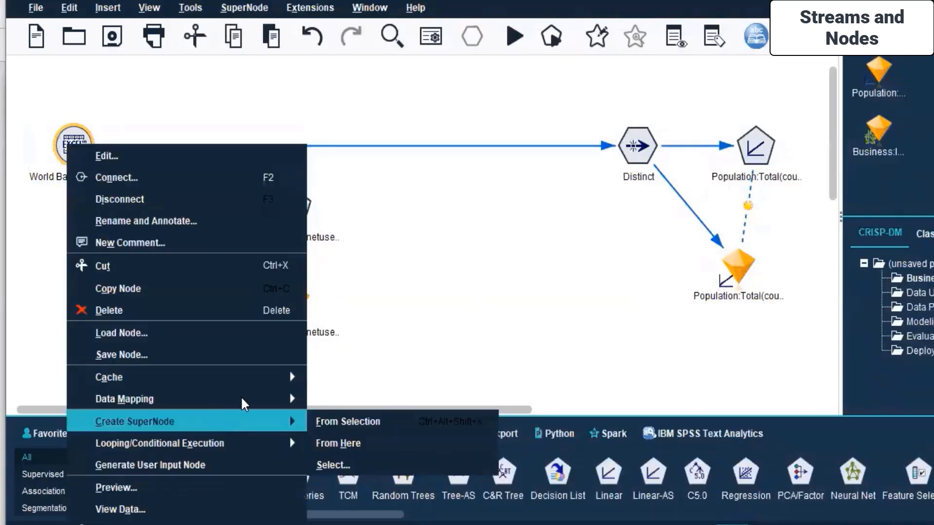
mouse_move(276, 375)
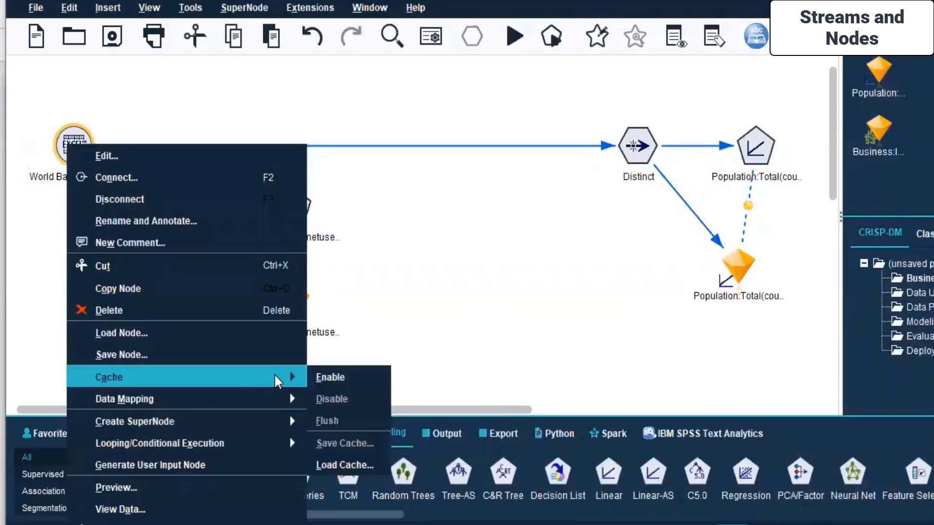
click(375, 375)
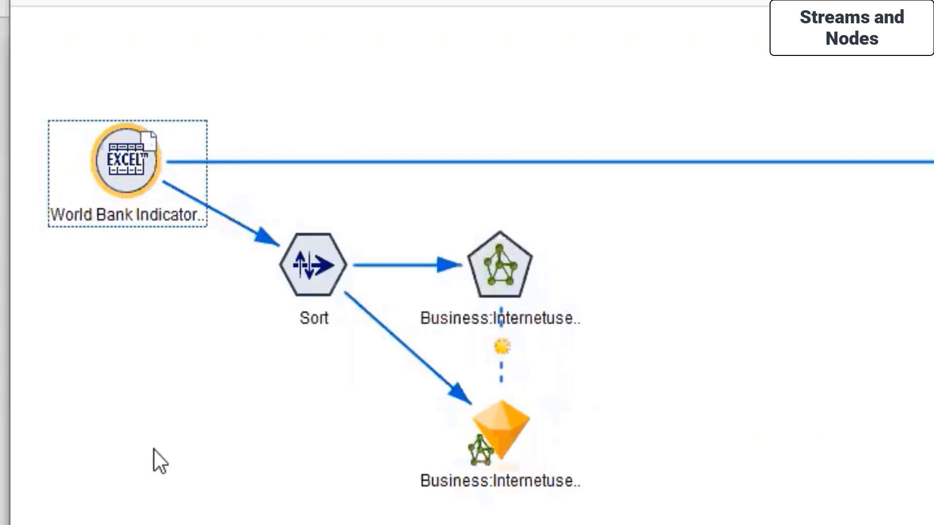
- Enable the data cache on the Sort node feeding the Neural Net branch
click(308, 264)
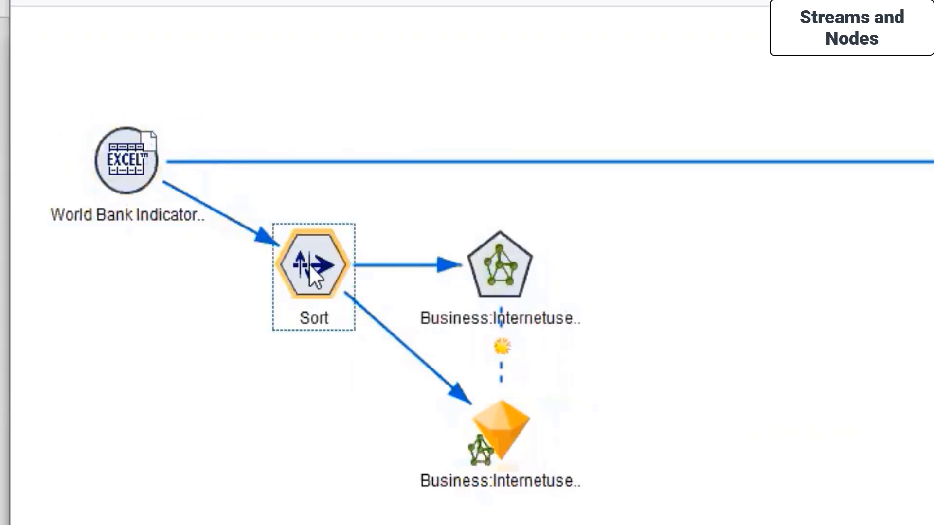
right_click(310, 267)
mouse_move(642, 293)
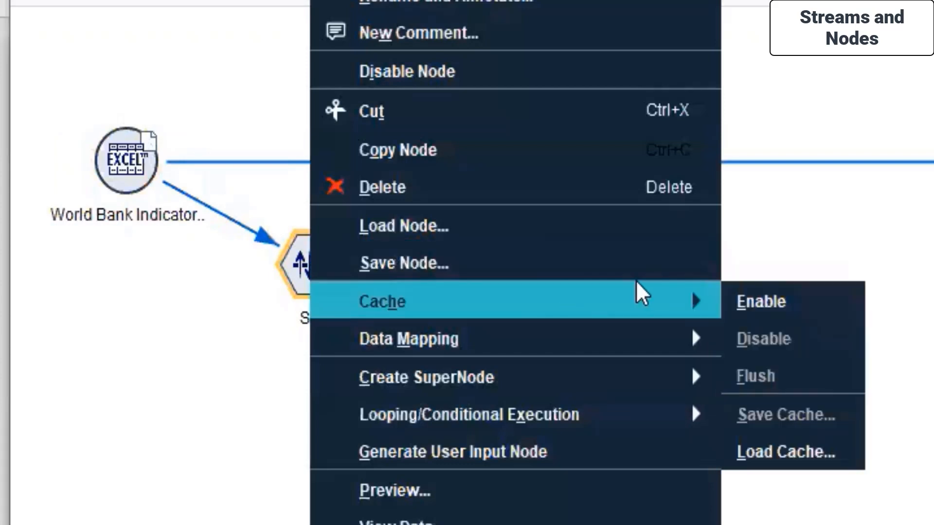
click(760, 303)
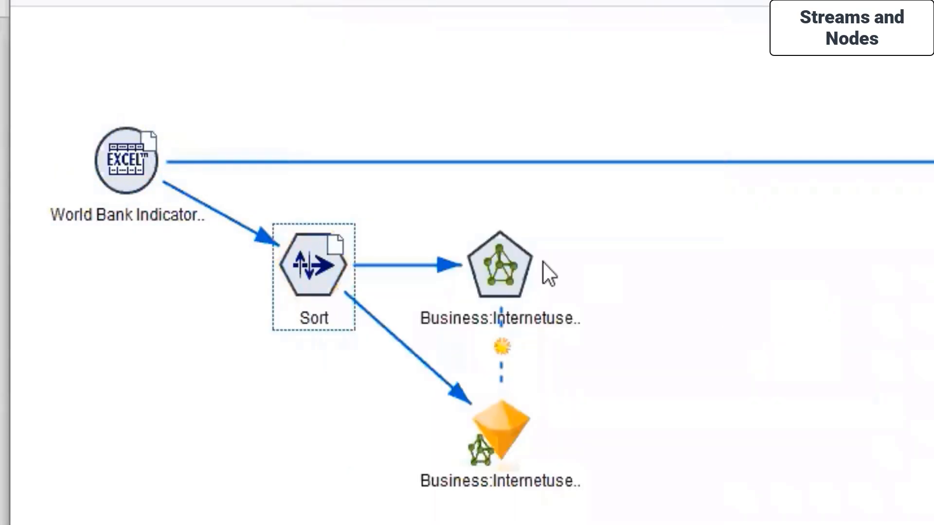
- Check the available commands of the internet users Neural Net node for a cache option, without choosing any
click(501, 264)
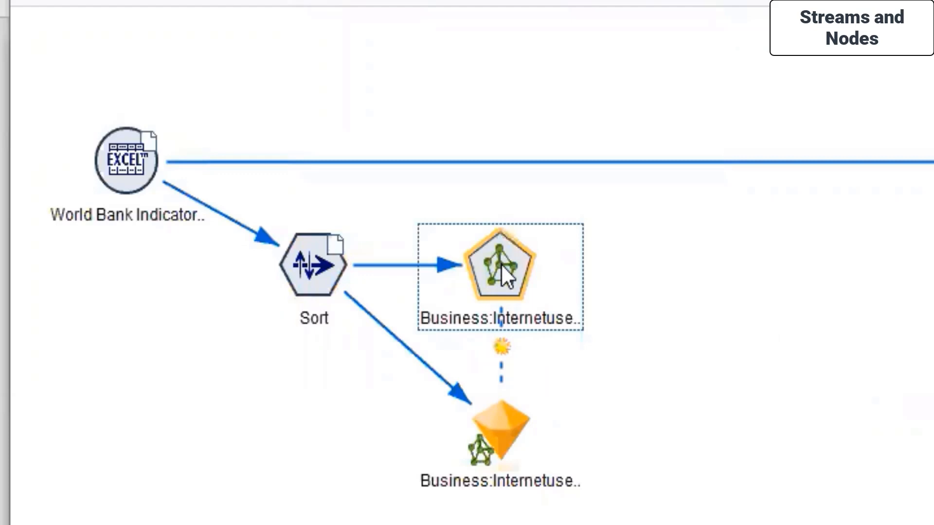
right_click(505, 268)
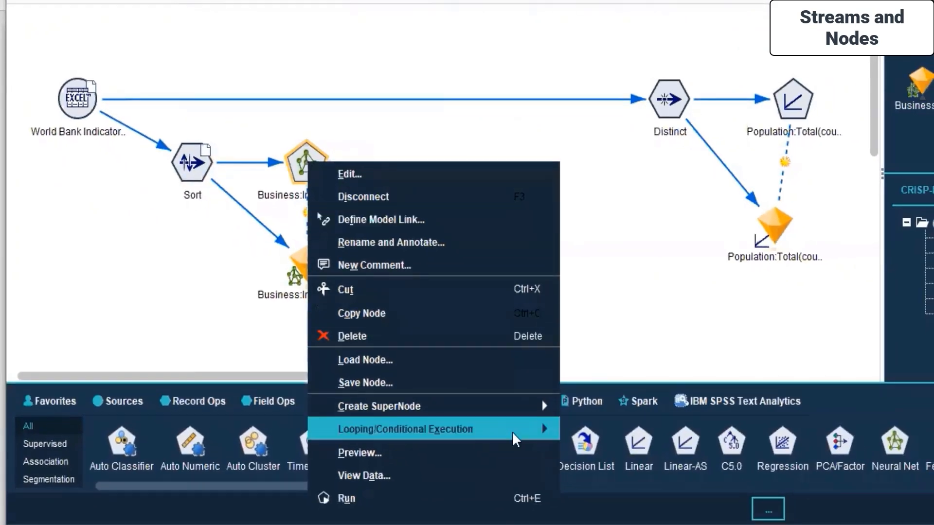
click(658, 270)
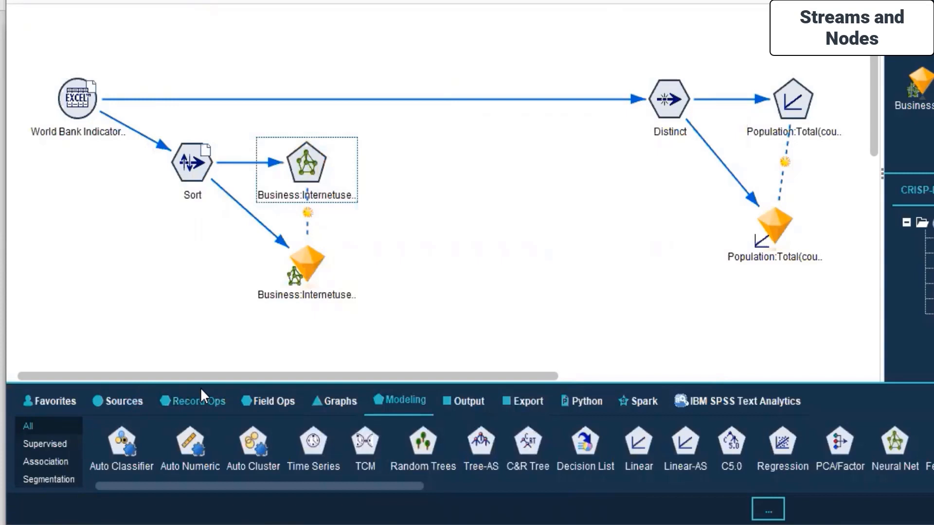
- Review the available Field Ops nodes and the Segmentation group of modeling nodes
click(277, 409)
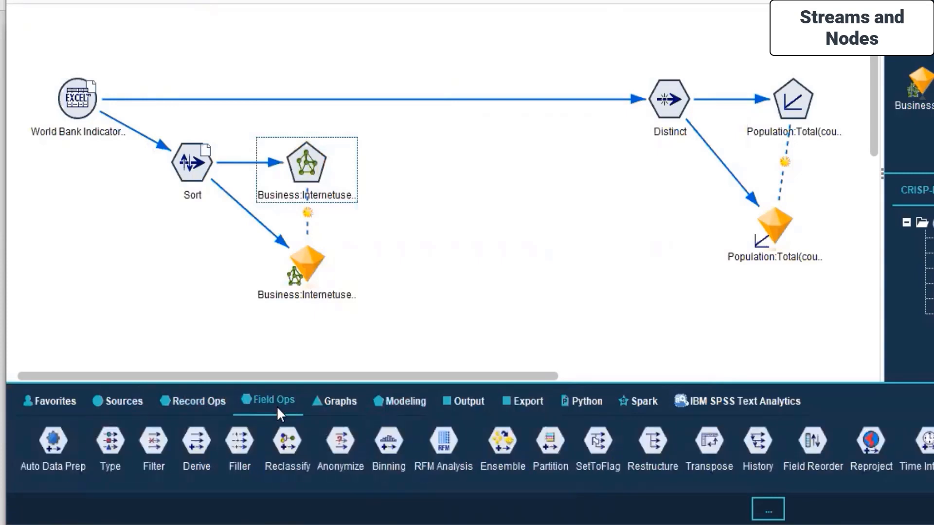
click(390, 402)
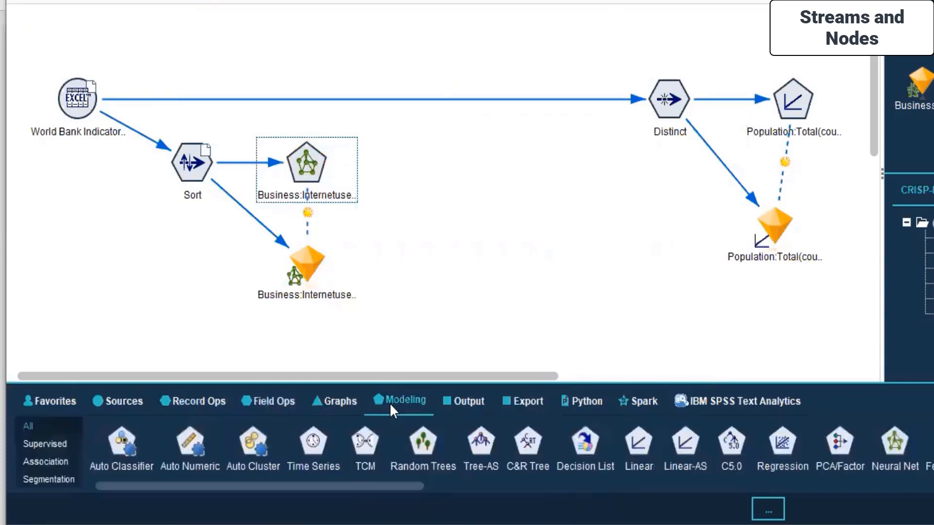
click(27, 478)
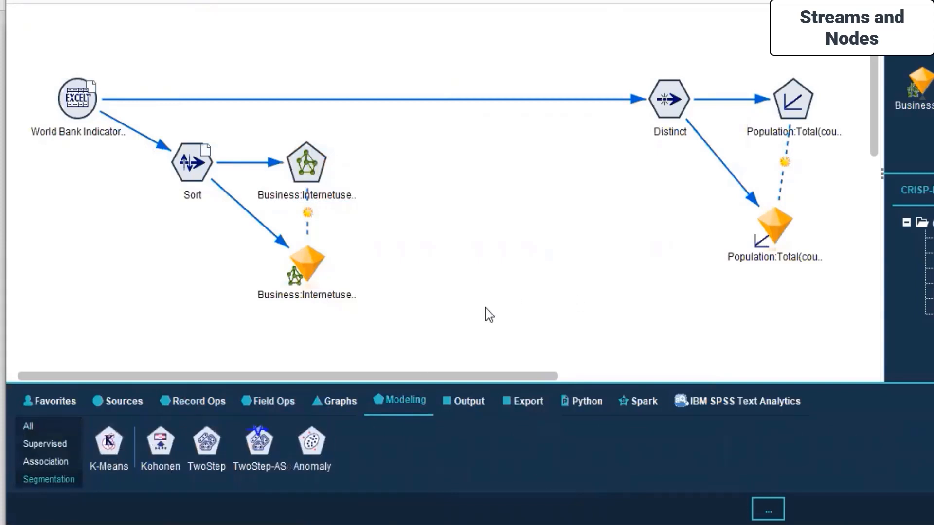